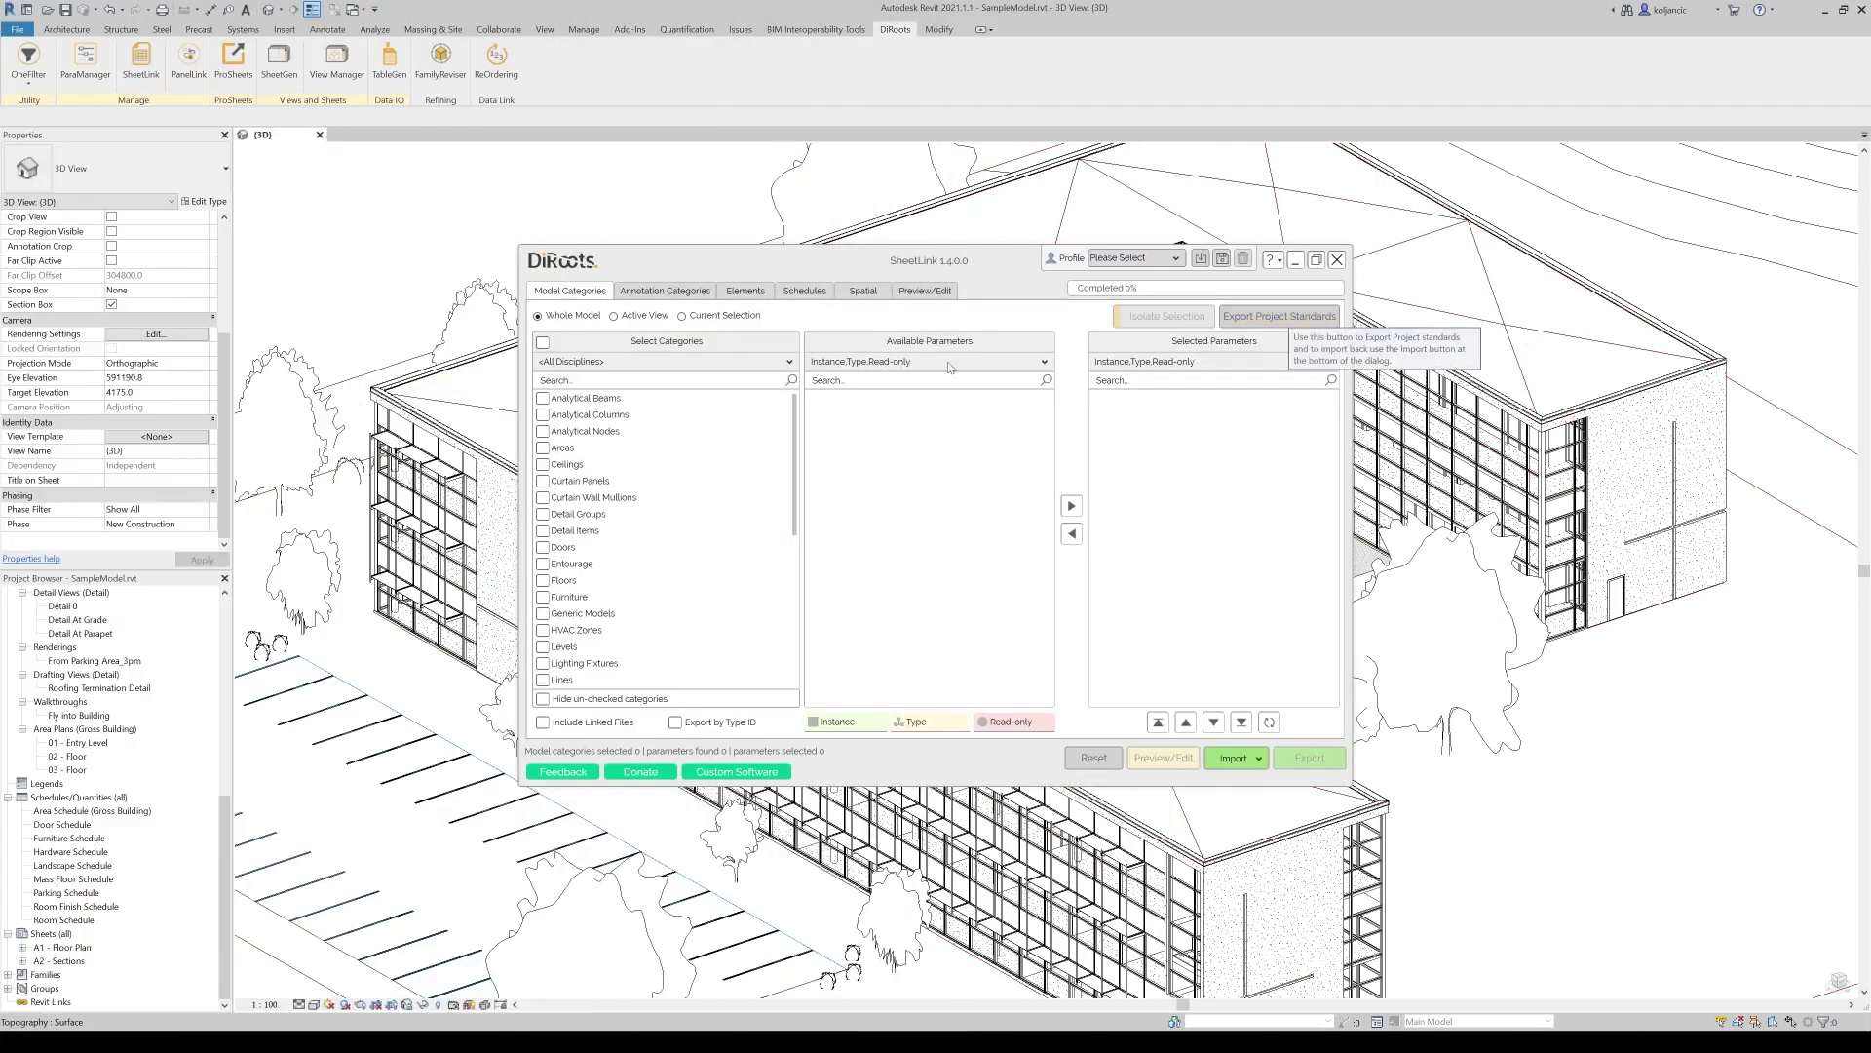
Step: Look through SheetLink's Annotation Categories, Elements, Schedules and Spatial pages, and return to Model Categories
drag(926, 271, 941, 283)
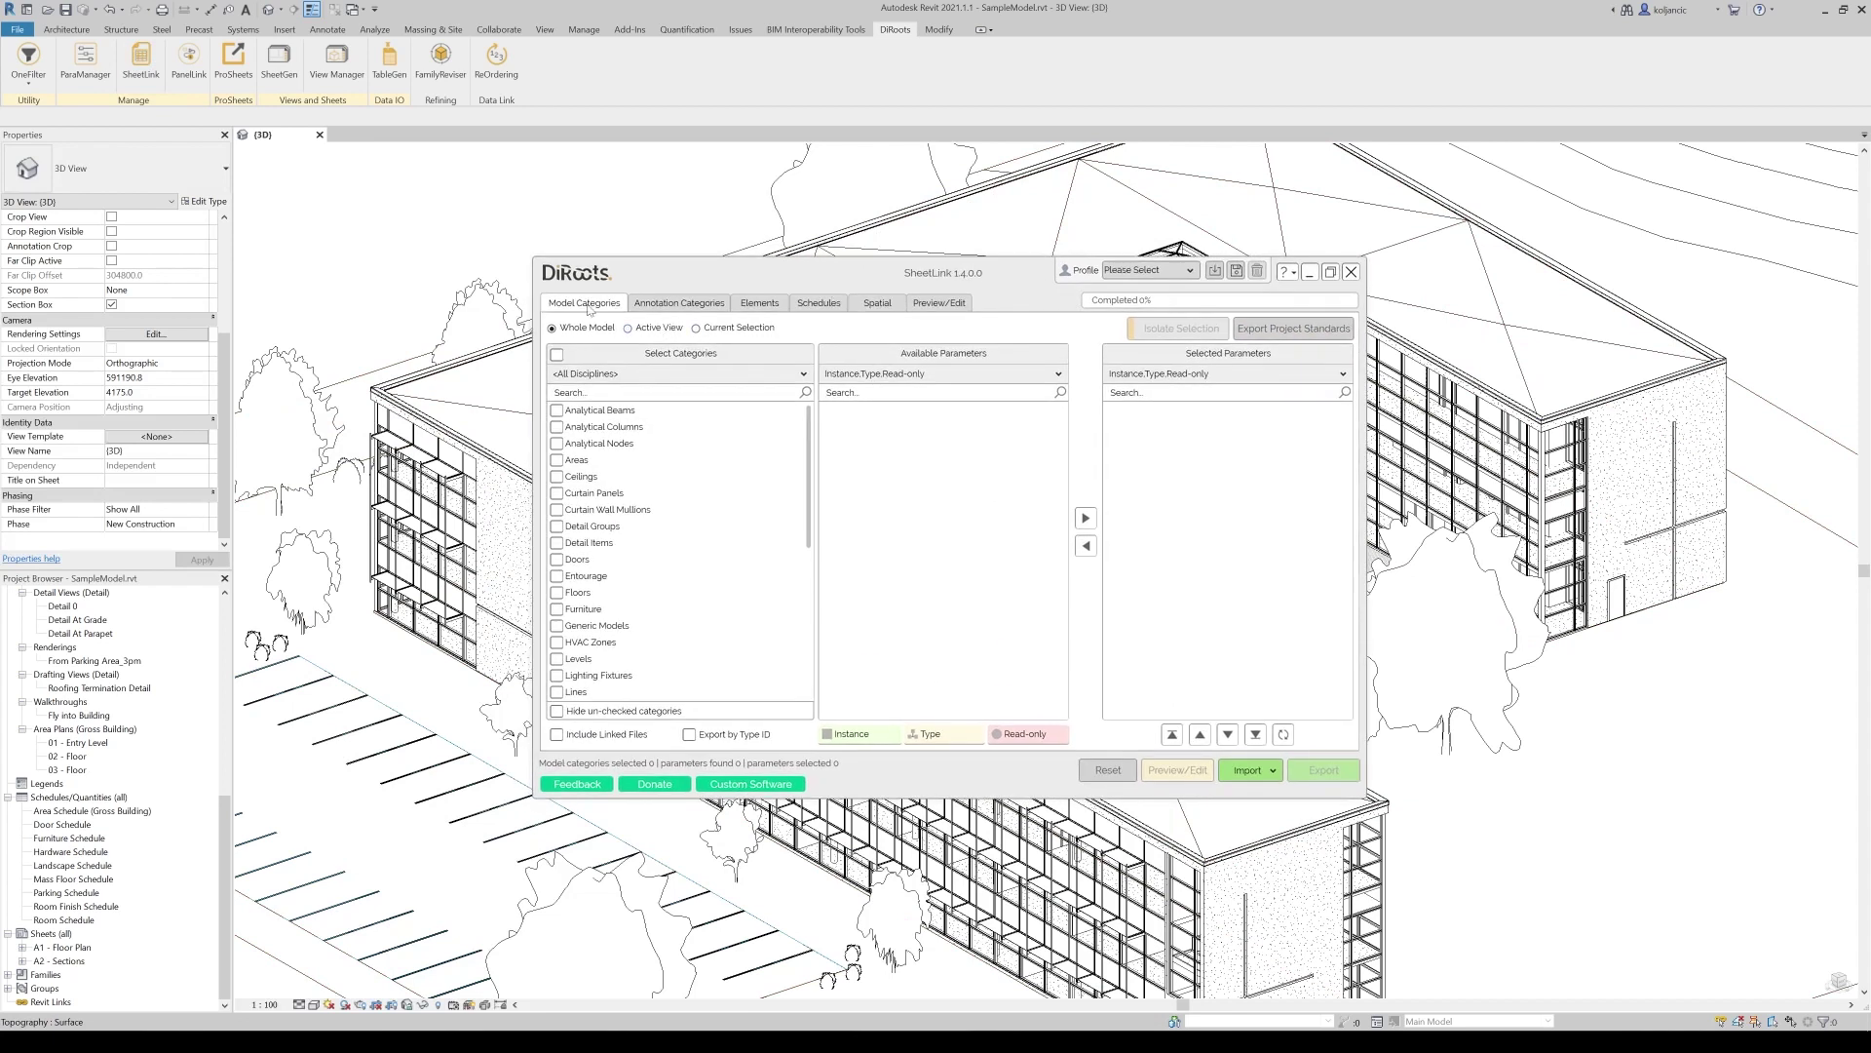
click(653, 304)
click(758, 304)
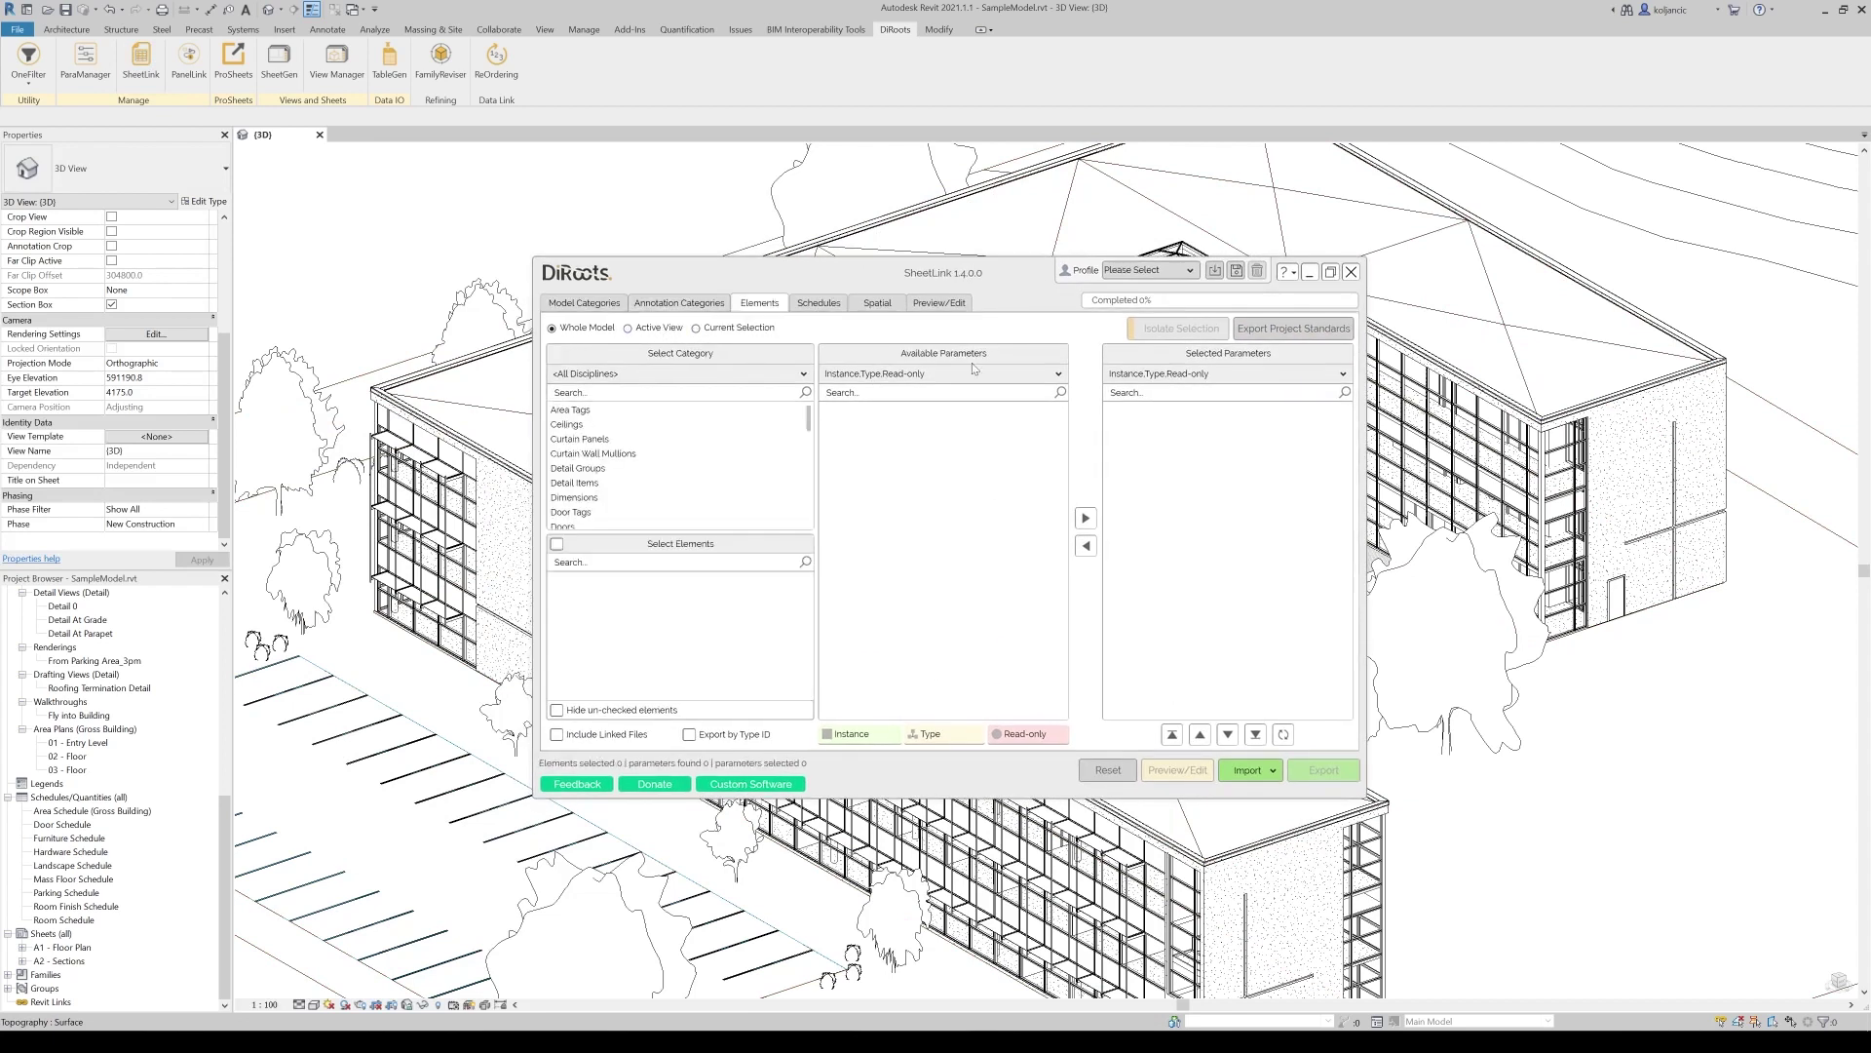
click(821, 304)
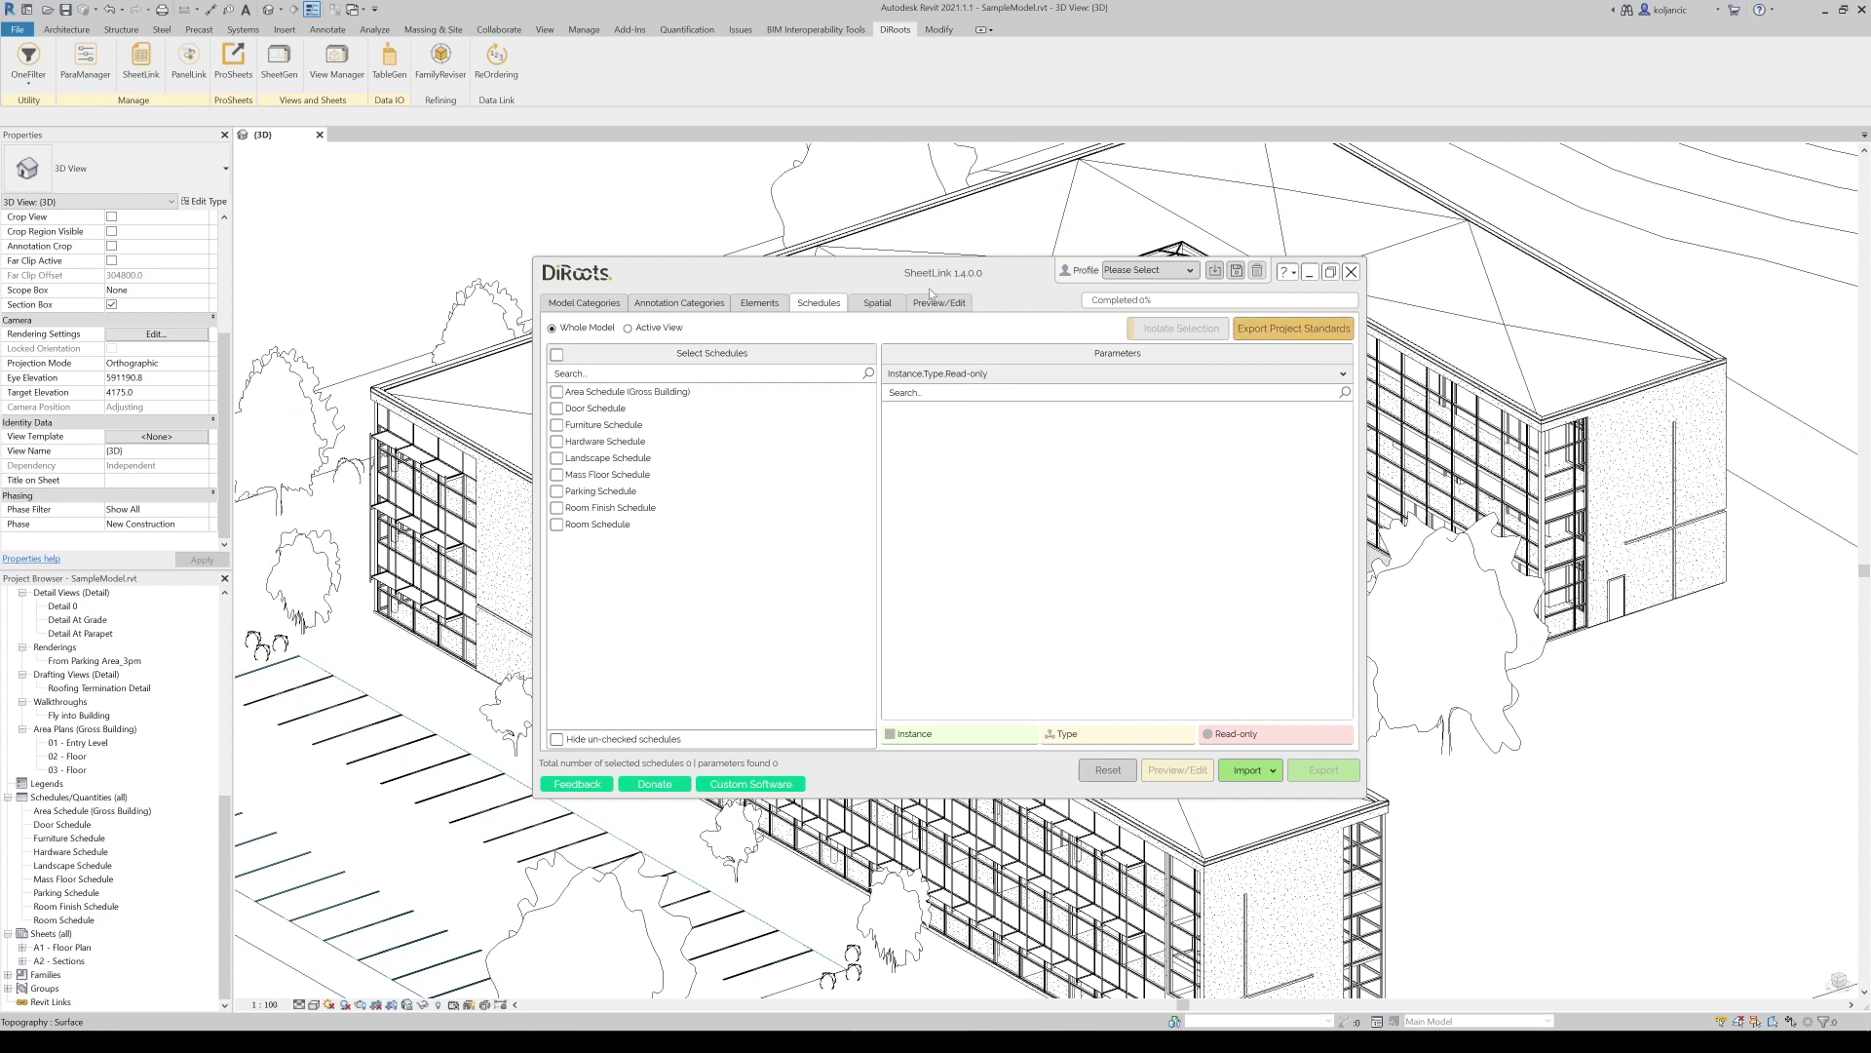
click(888, 303)
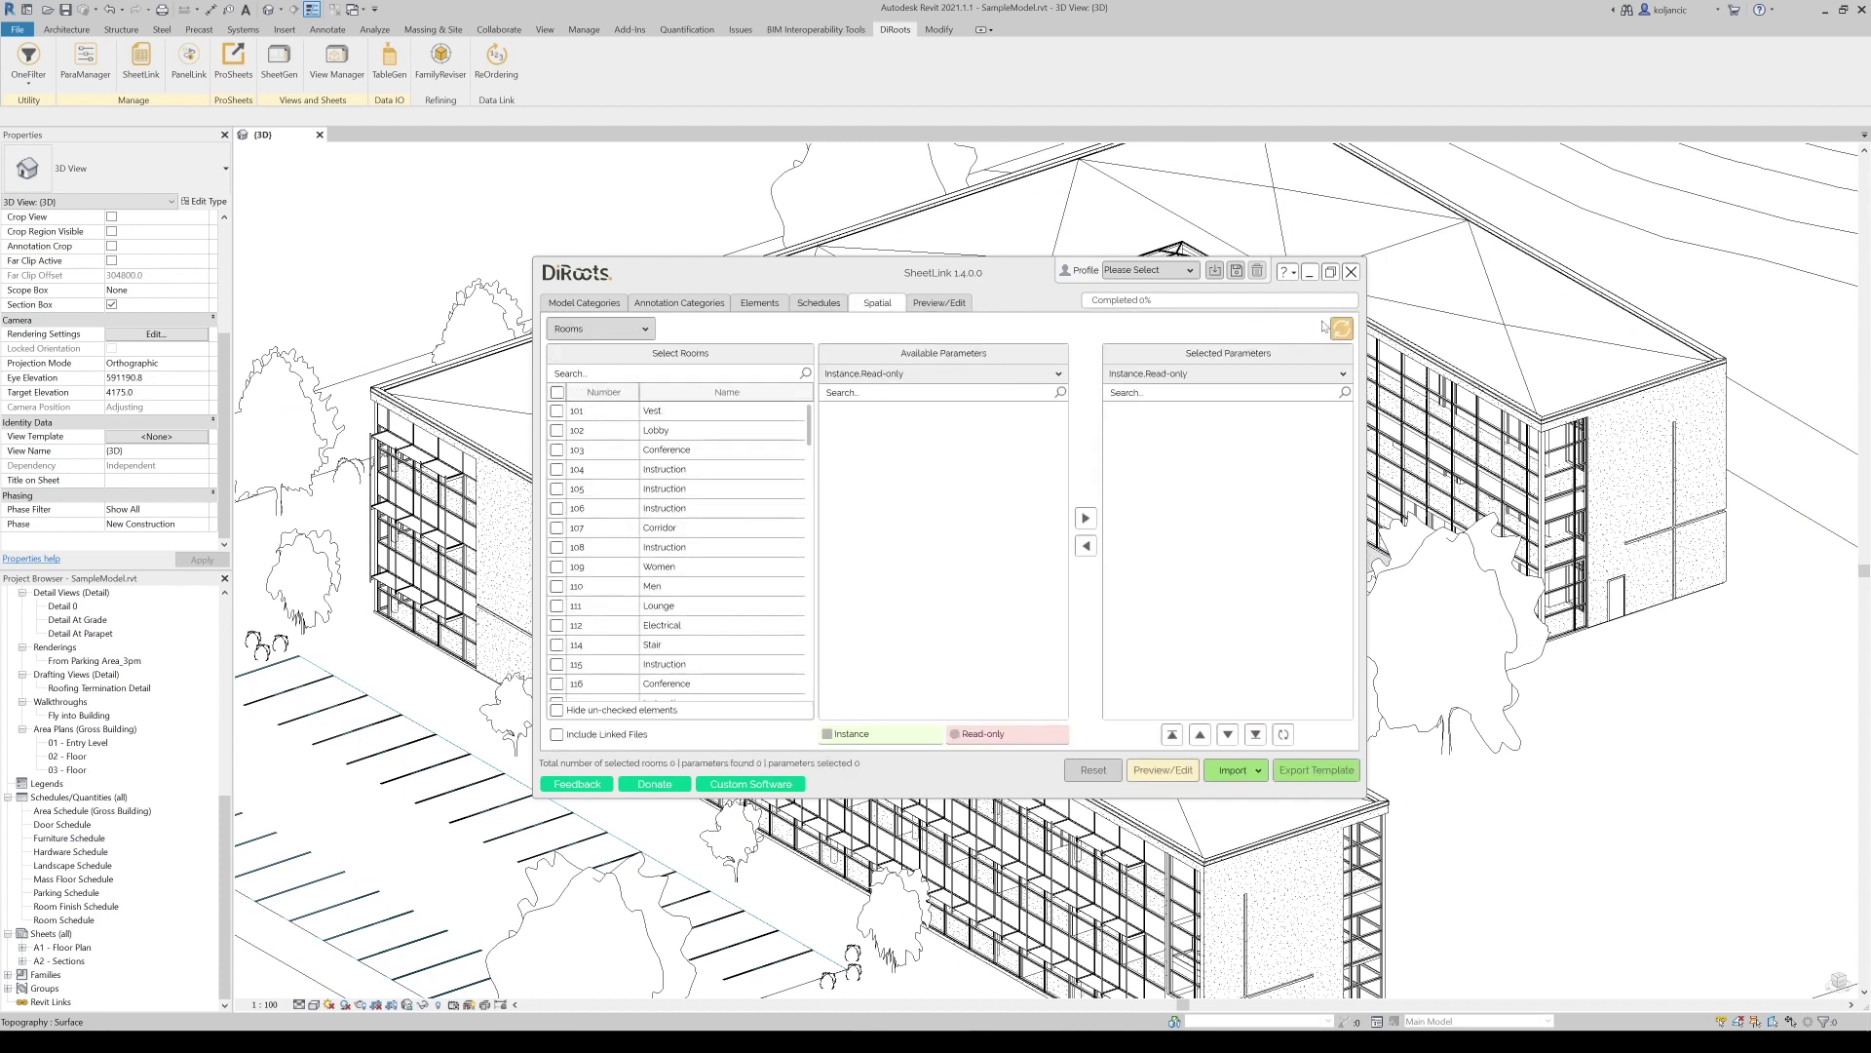
click(813, 305)
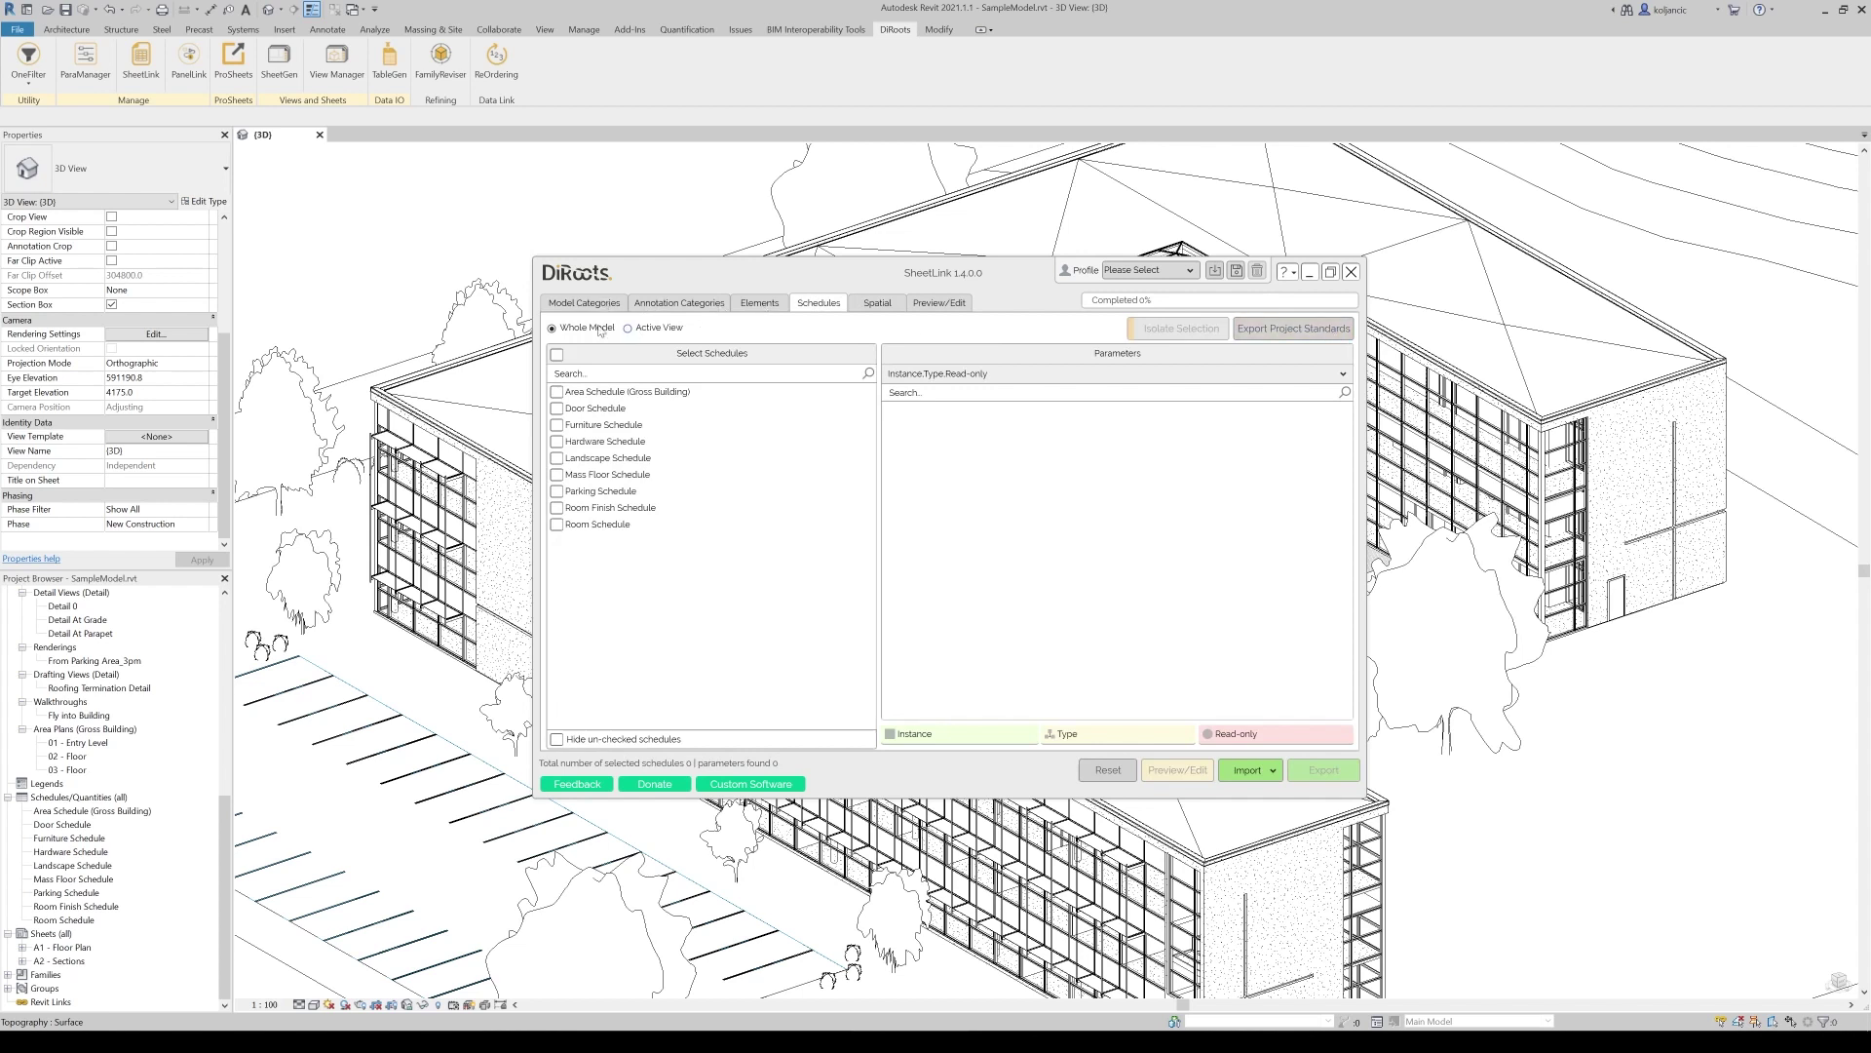
click(577, 303)
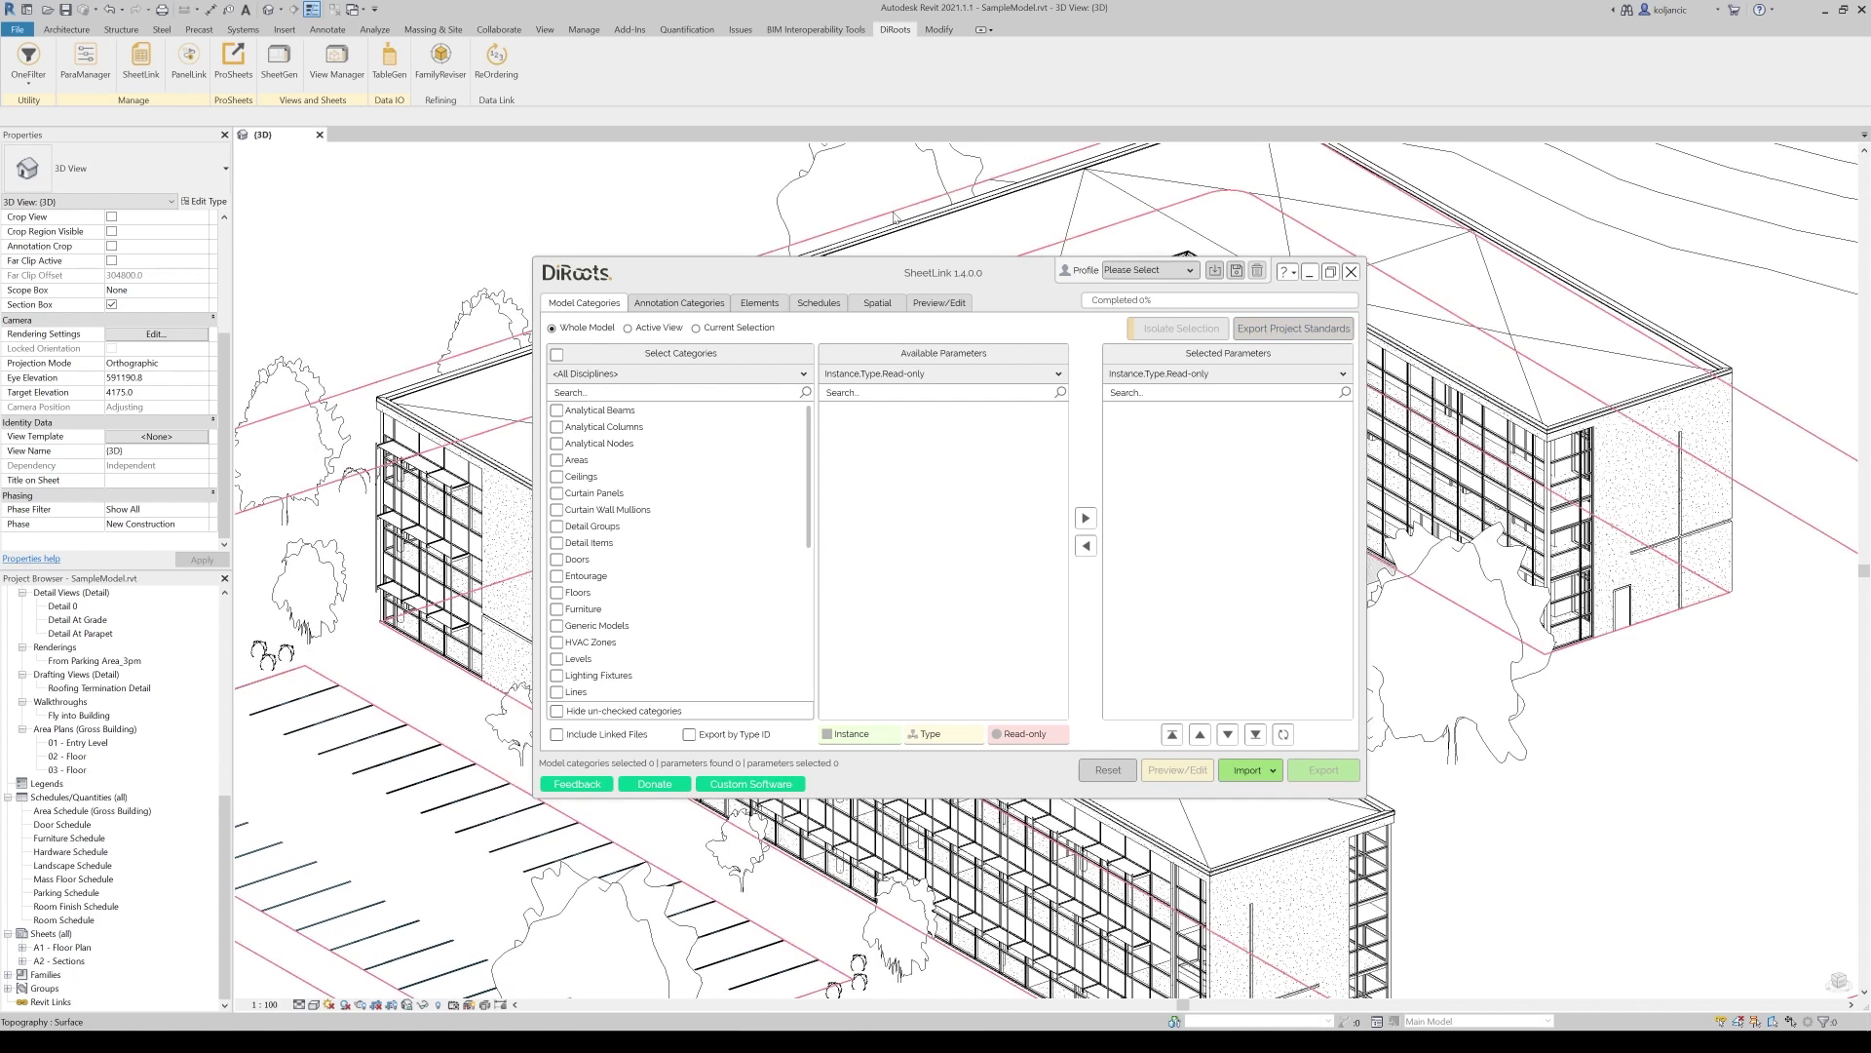
Step: View the project's Object Styles for model objects, close them without changes, and reposition the SheetLink window
key(s)
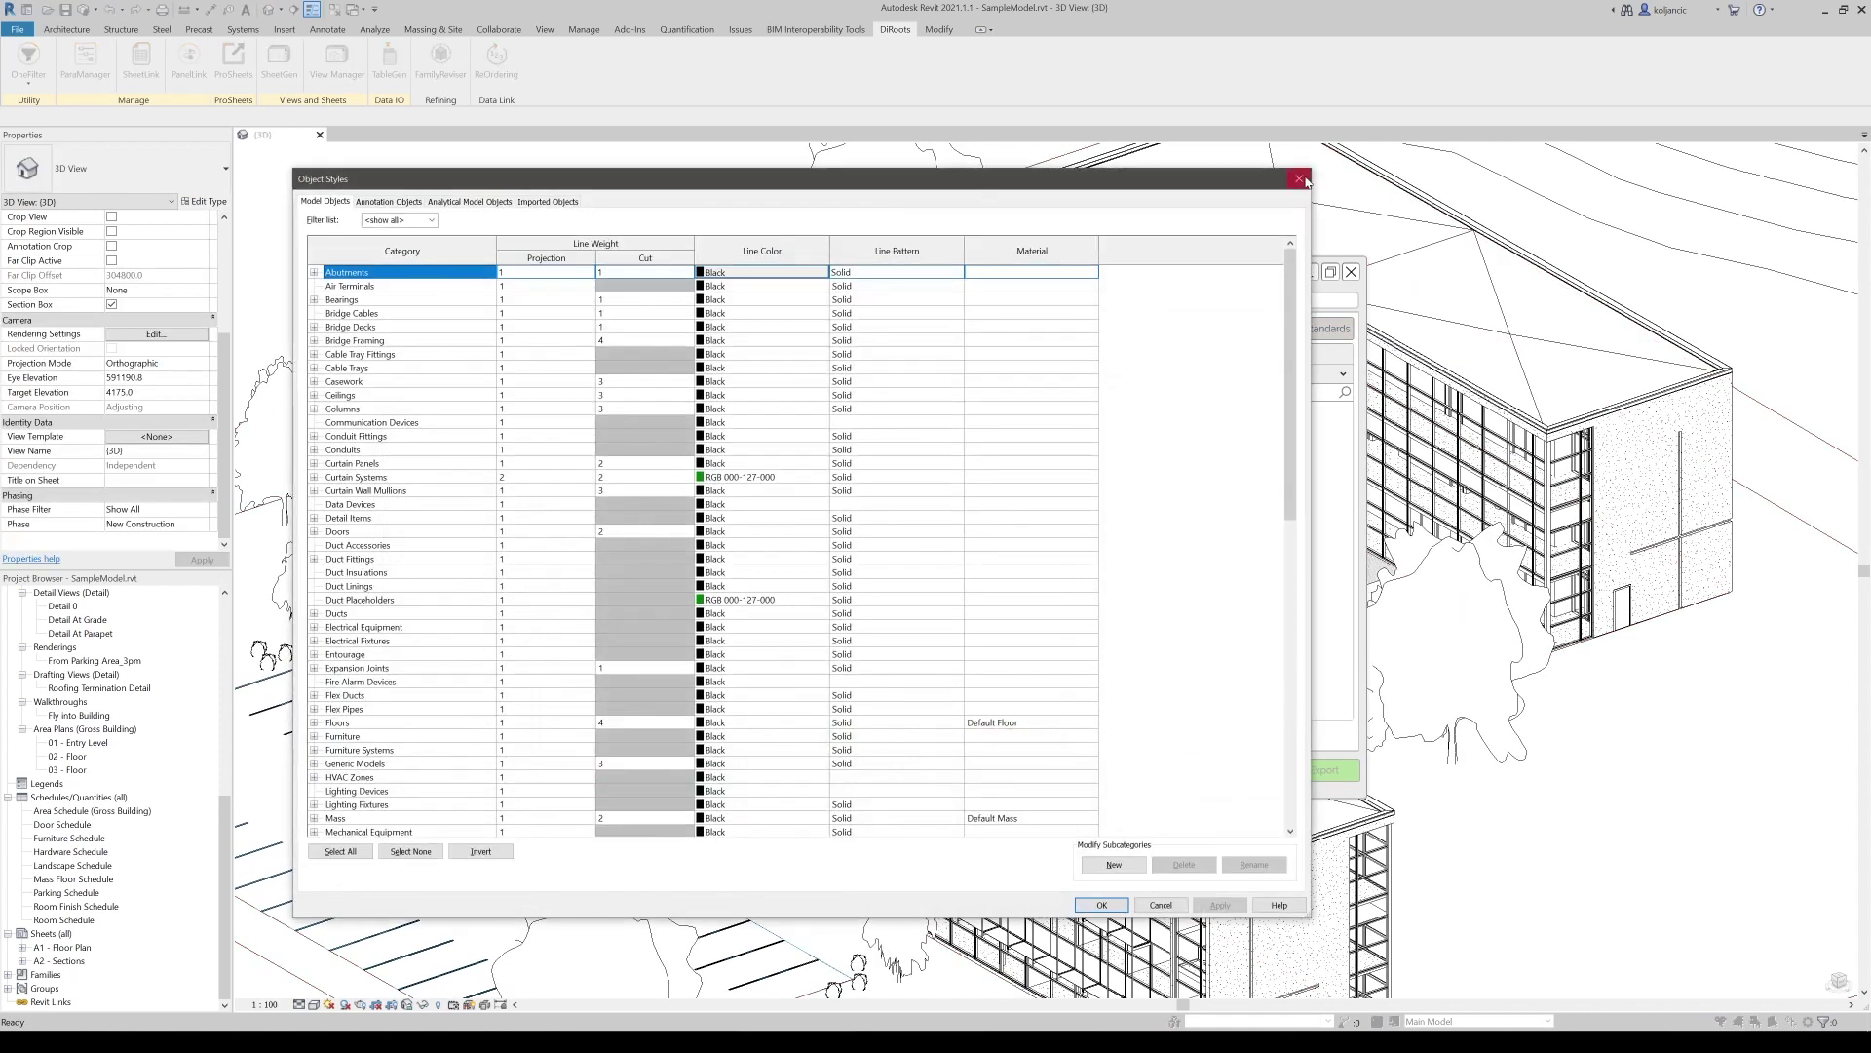
key(Escape)
drag(953, 280, 976, 312)
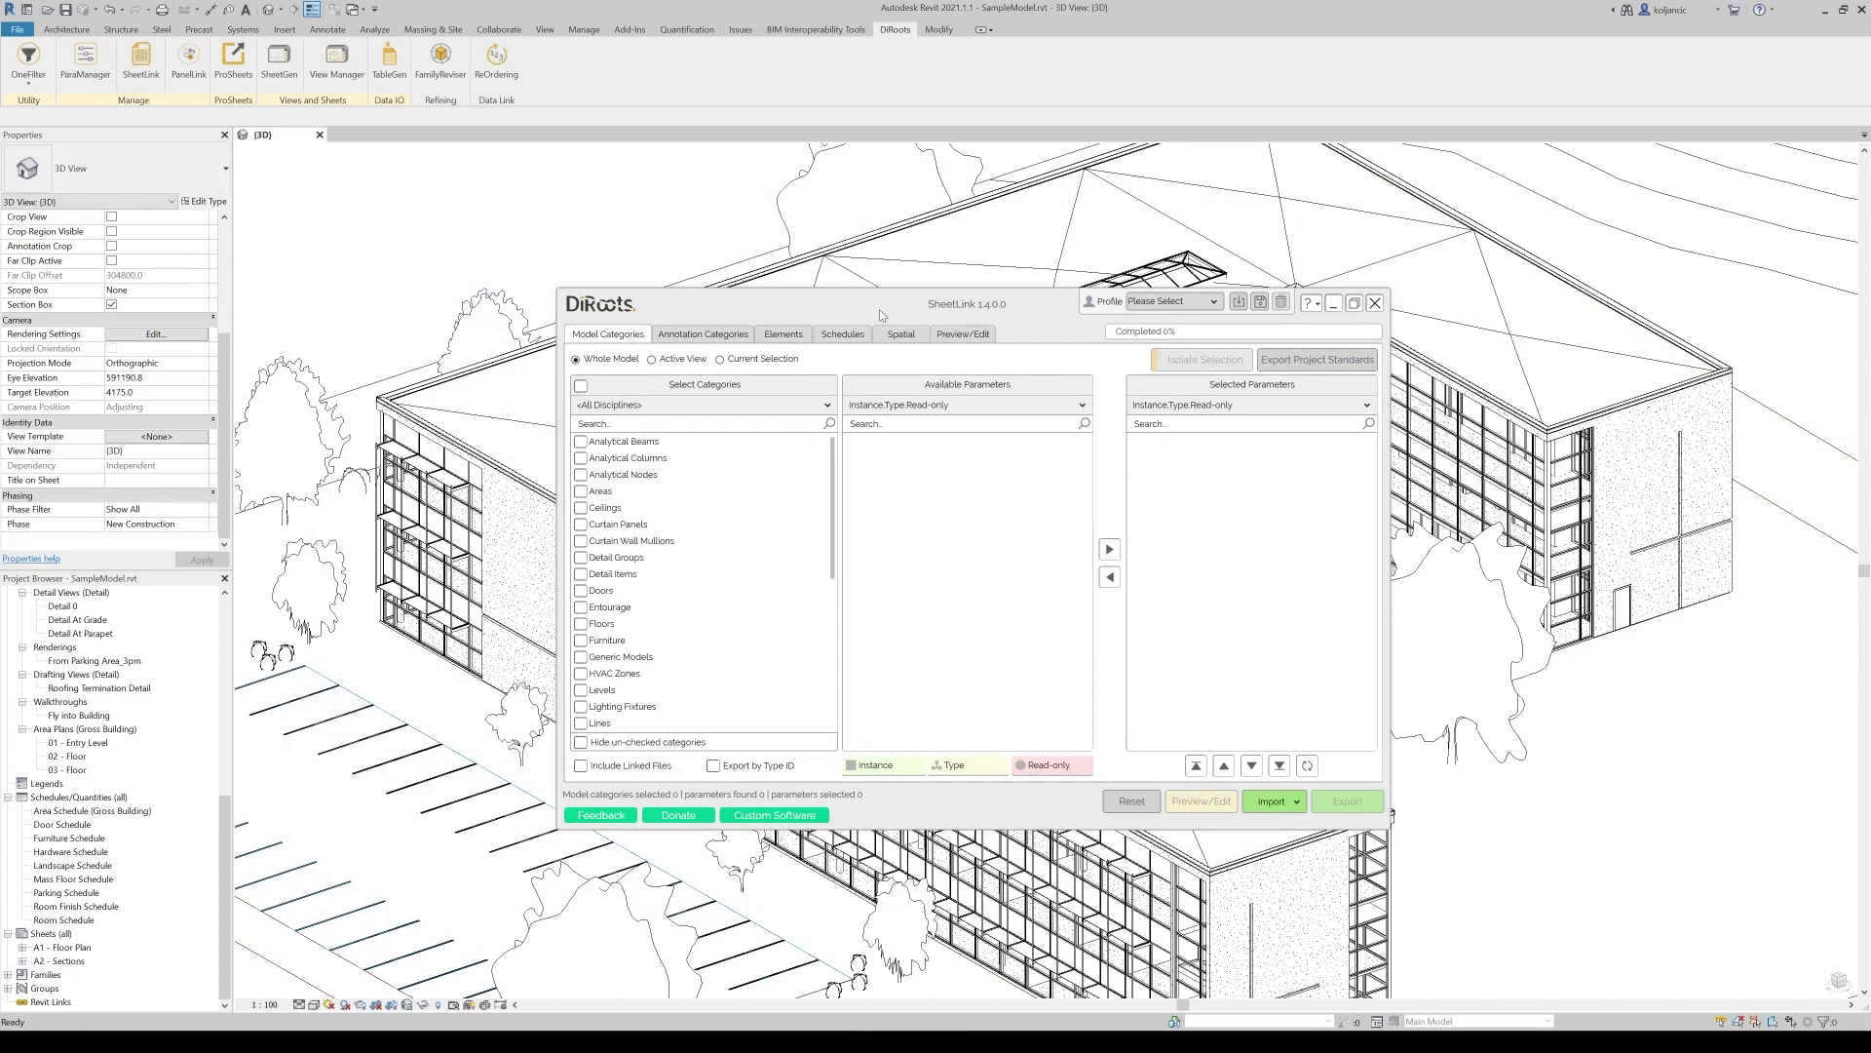
drag(943, 316, 867, 311)
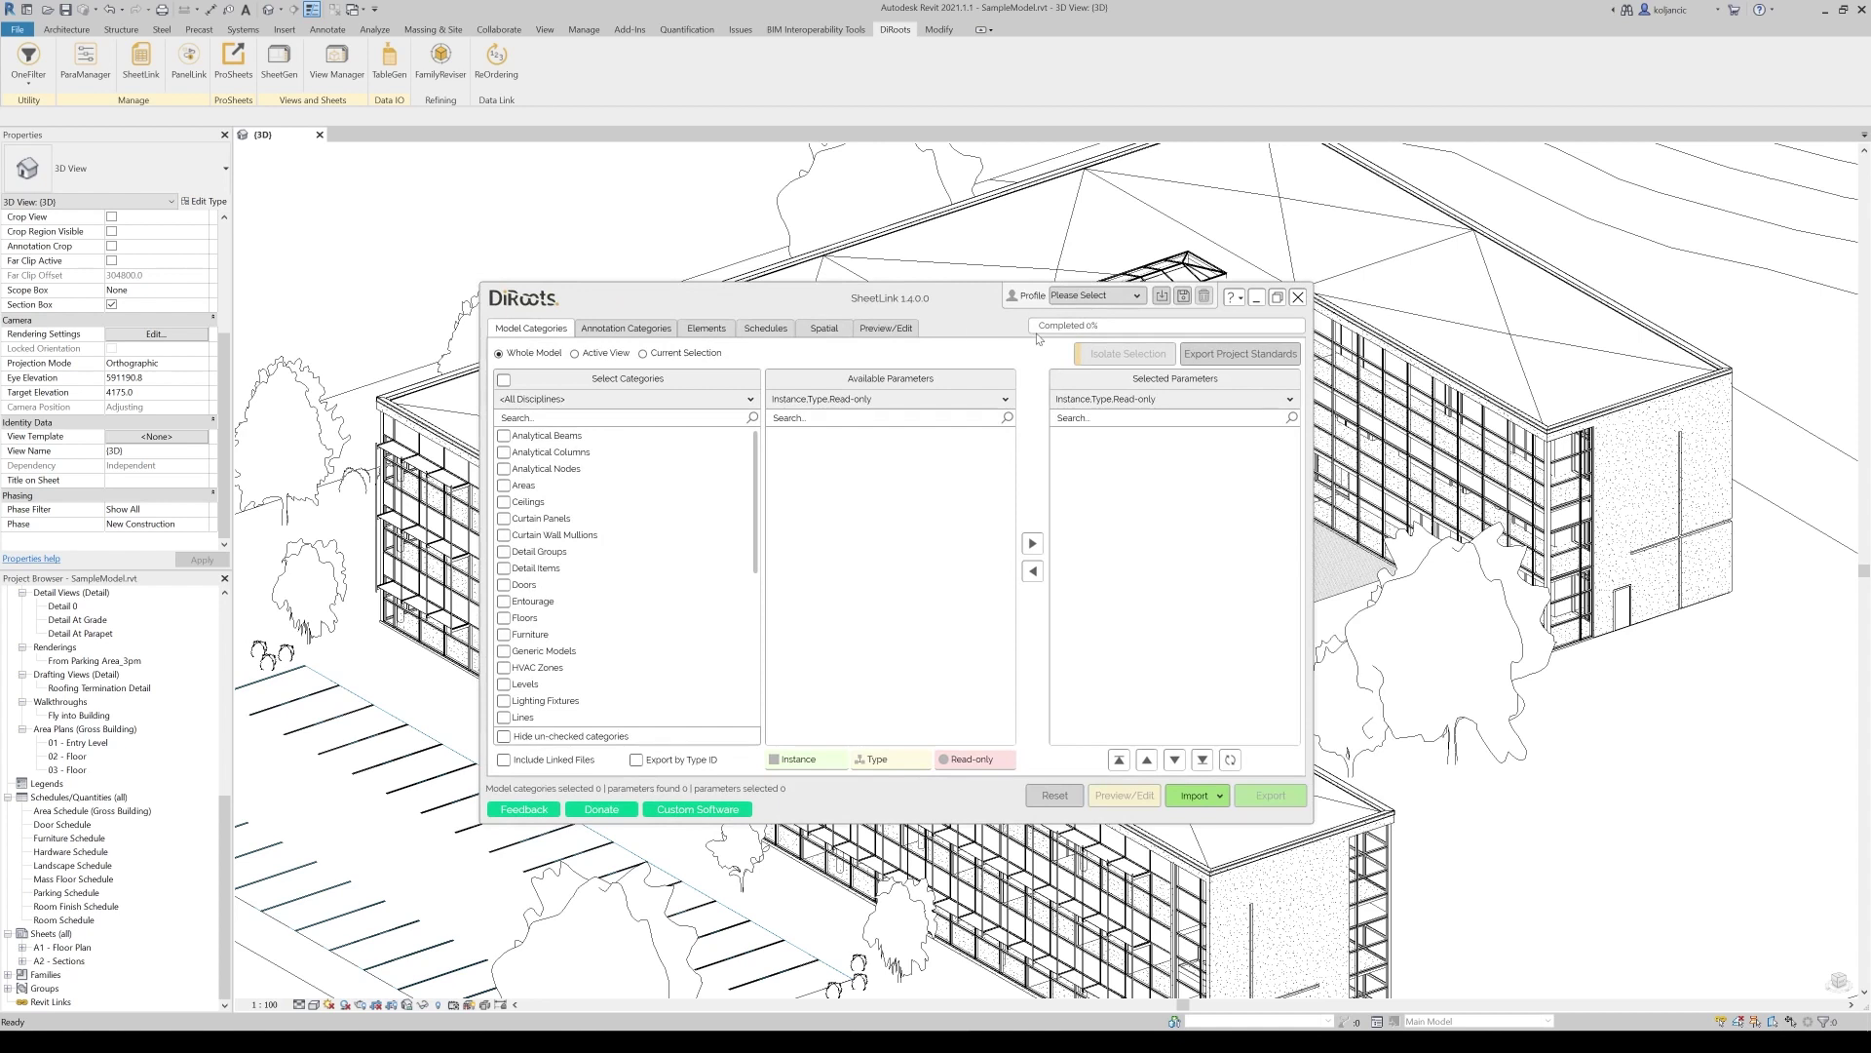
Step: Export the project standards to Excel with Project Information, Object Styles, Line Styles and Families, saving as SampleModel_standards.xlsx
click(1225, 357)
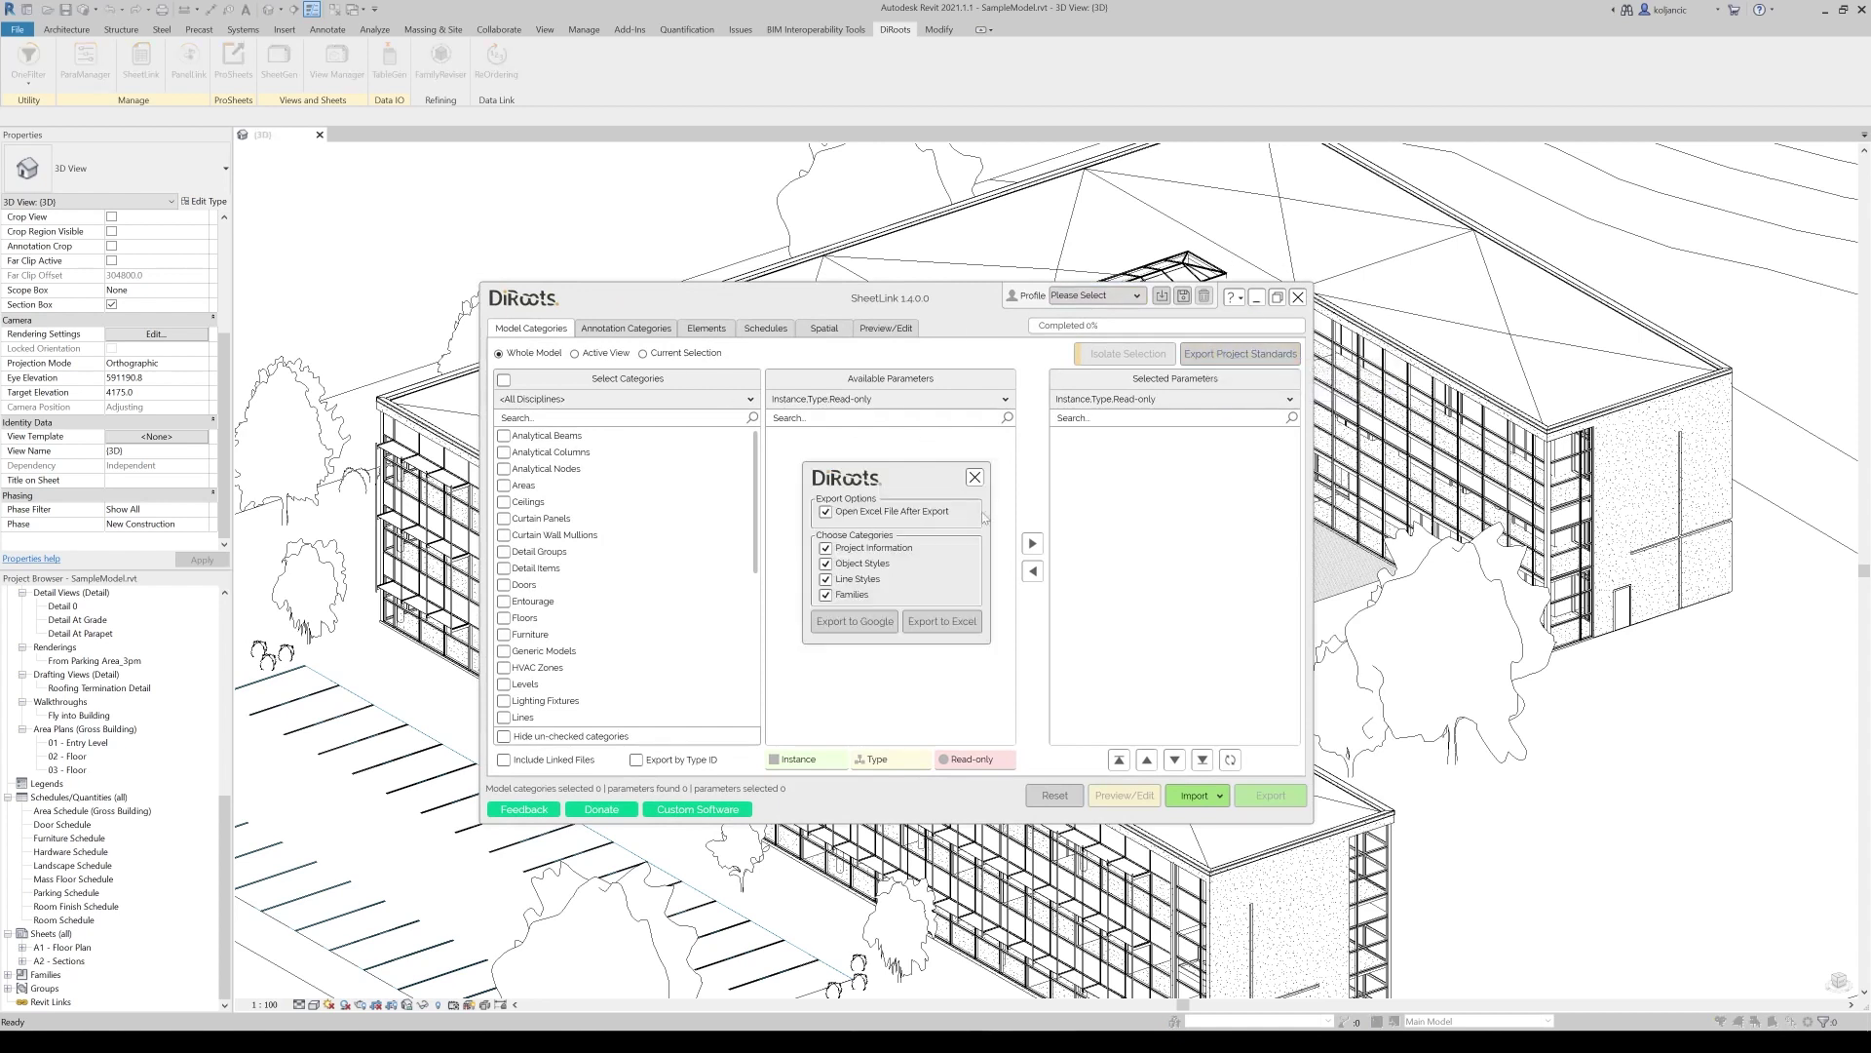
drag(894, 477, 937, 182)
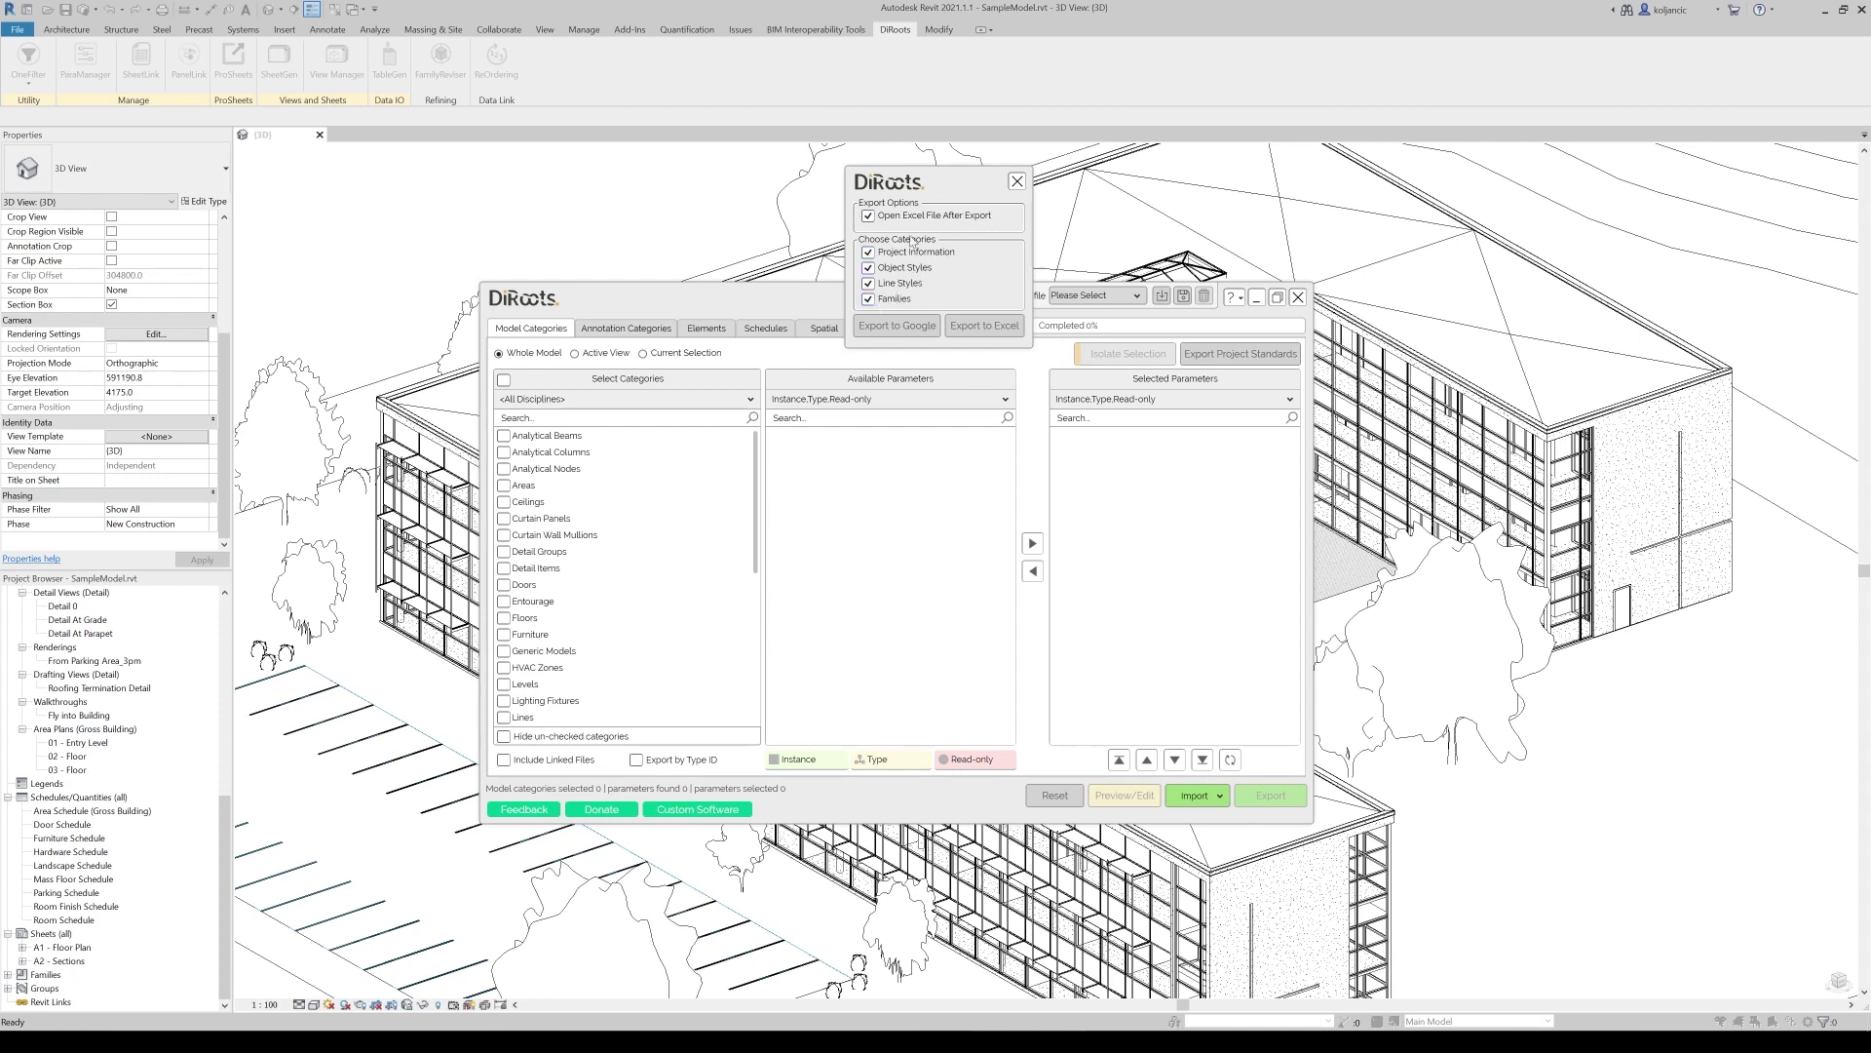
click(985, 326)
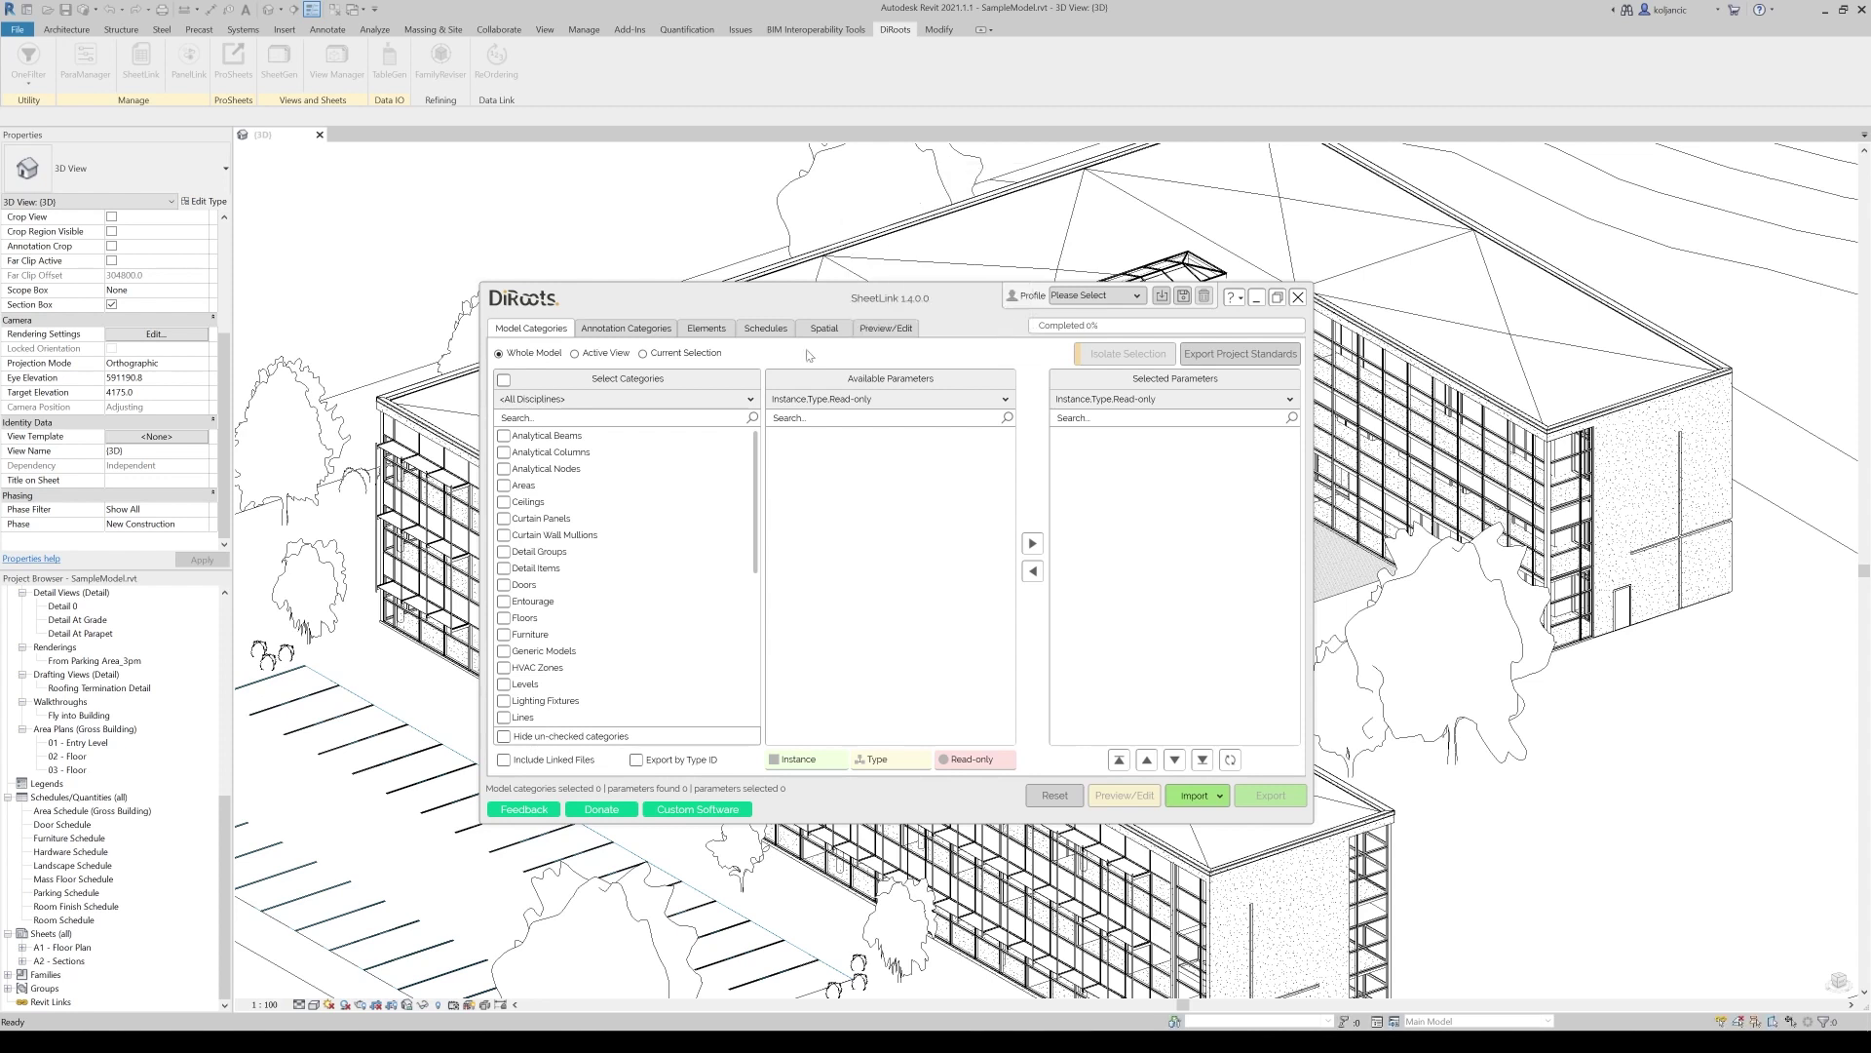
double_click(603, 758)
key(Right)
text(_standa)
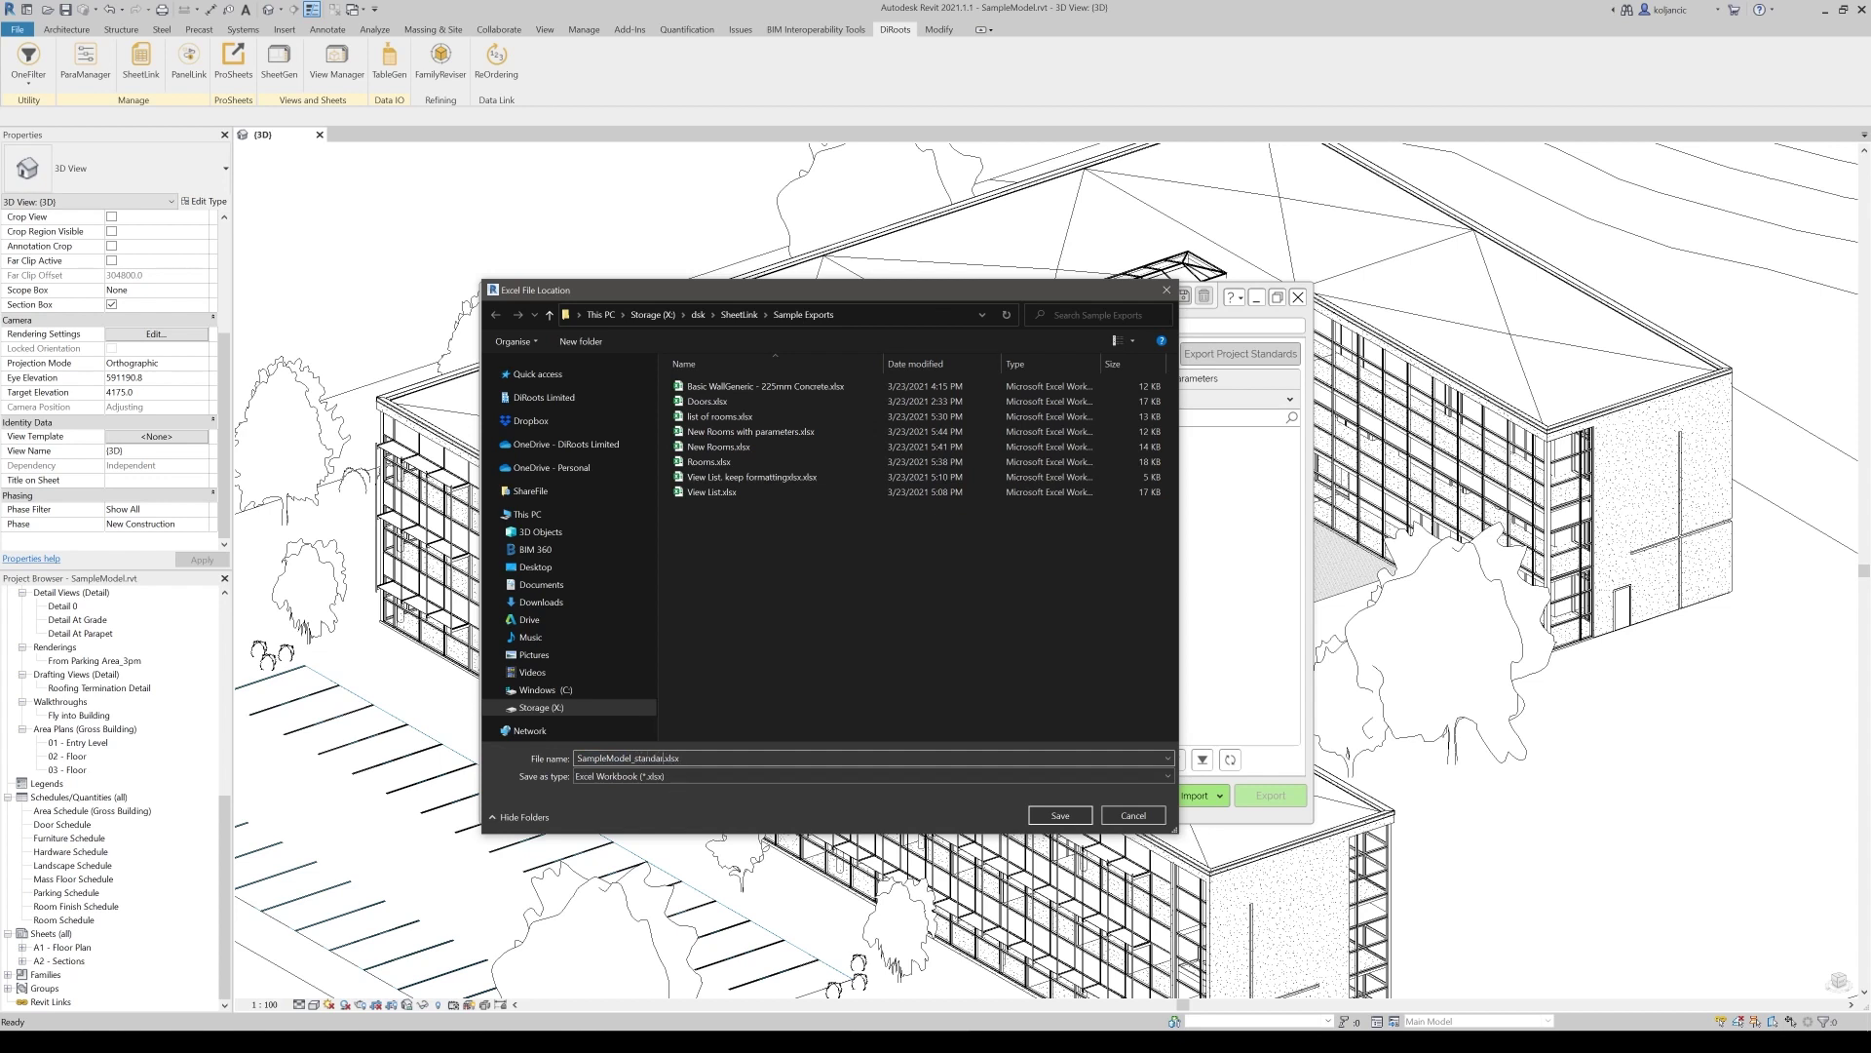
key(Return)
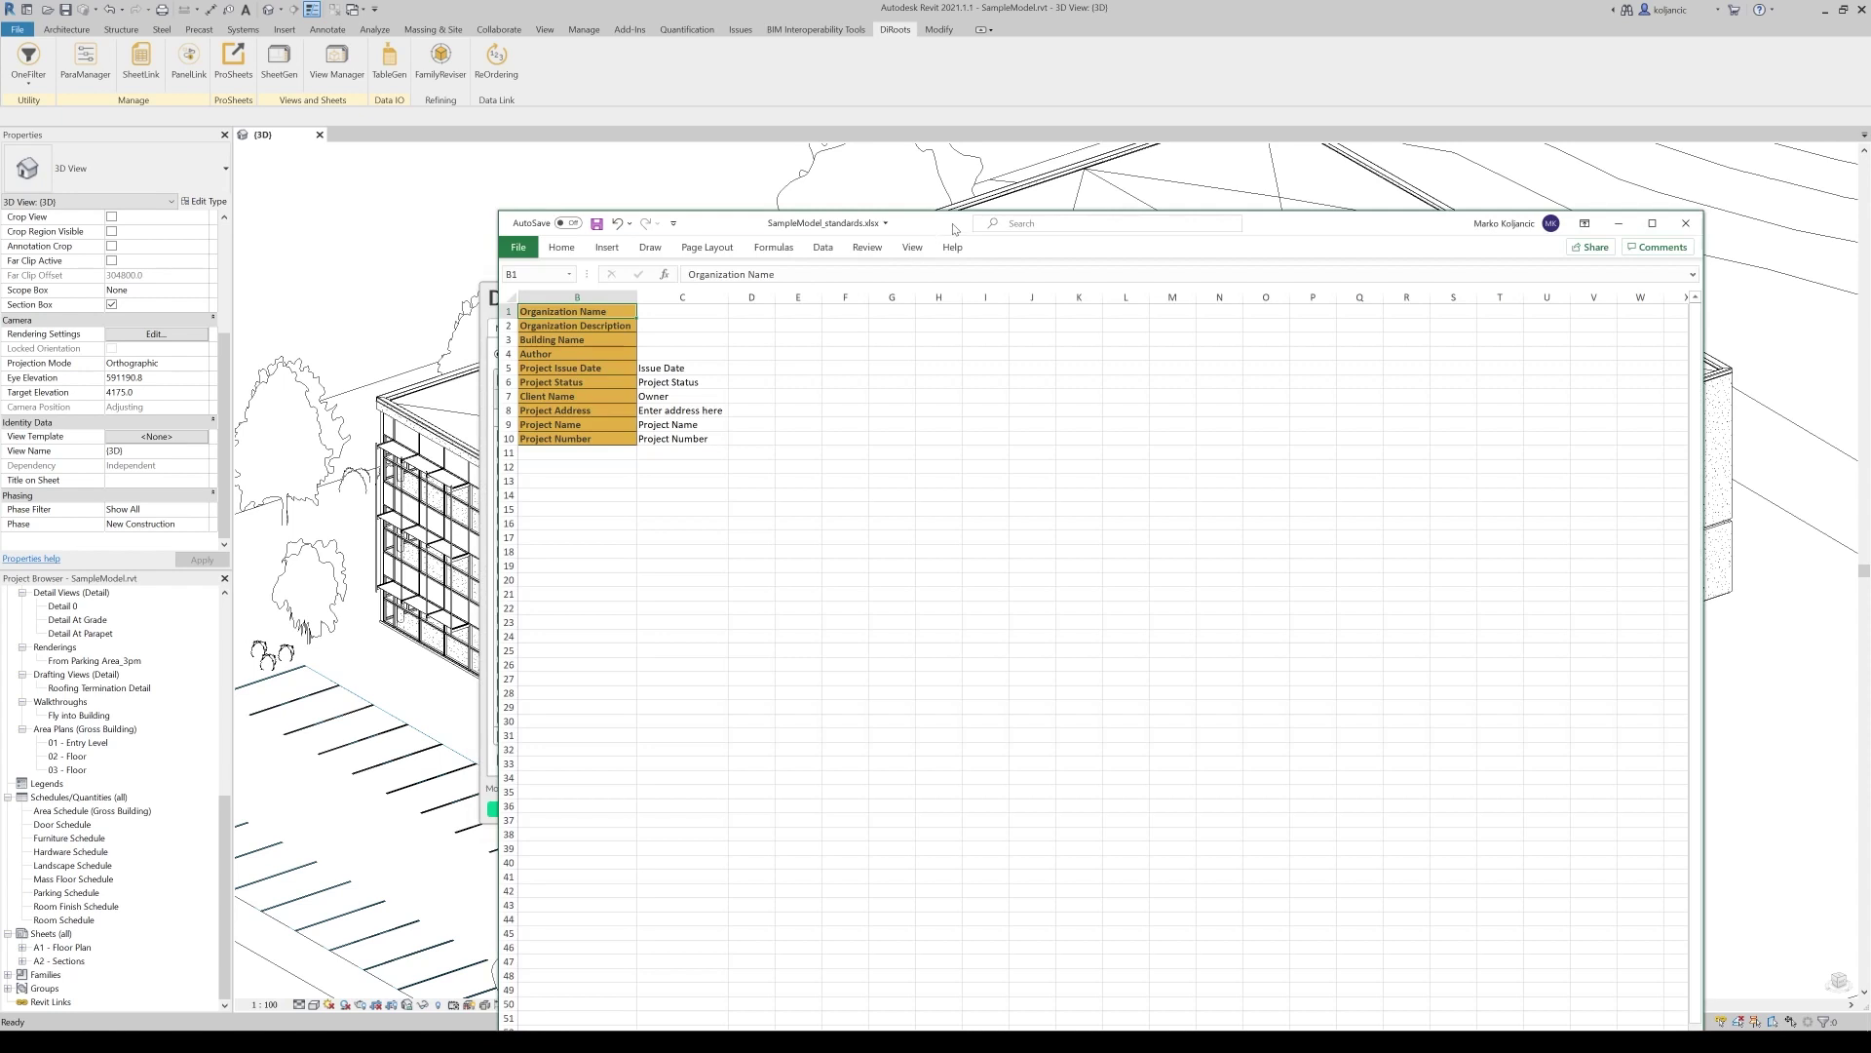
Step: In the exported Excel workbook, increase the height of rows 1 to 10 on the Project Information sheet
drag(956, 231, 858, 97)
drag(745, 306, 734, 294)
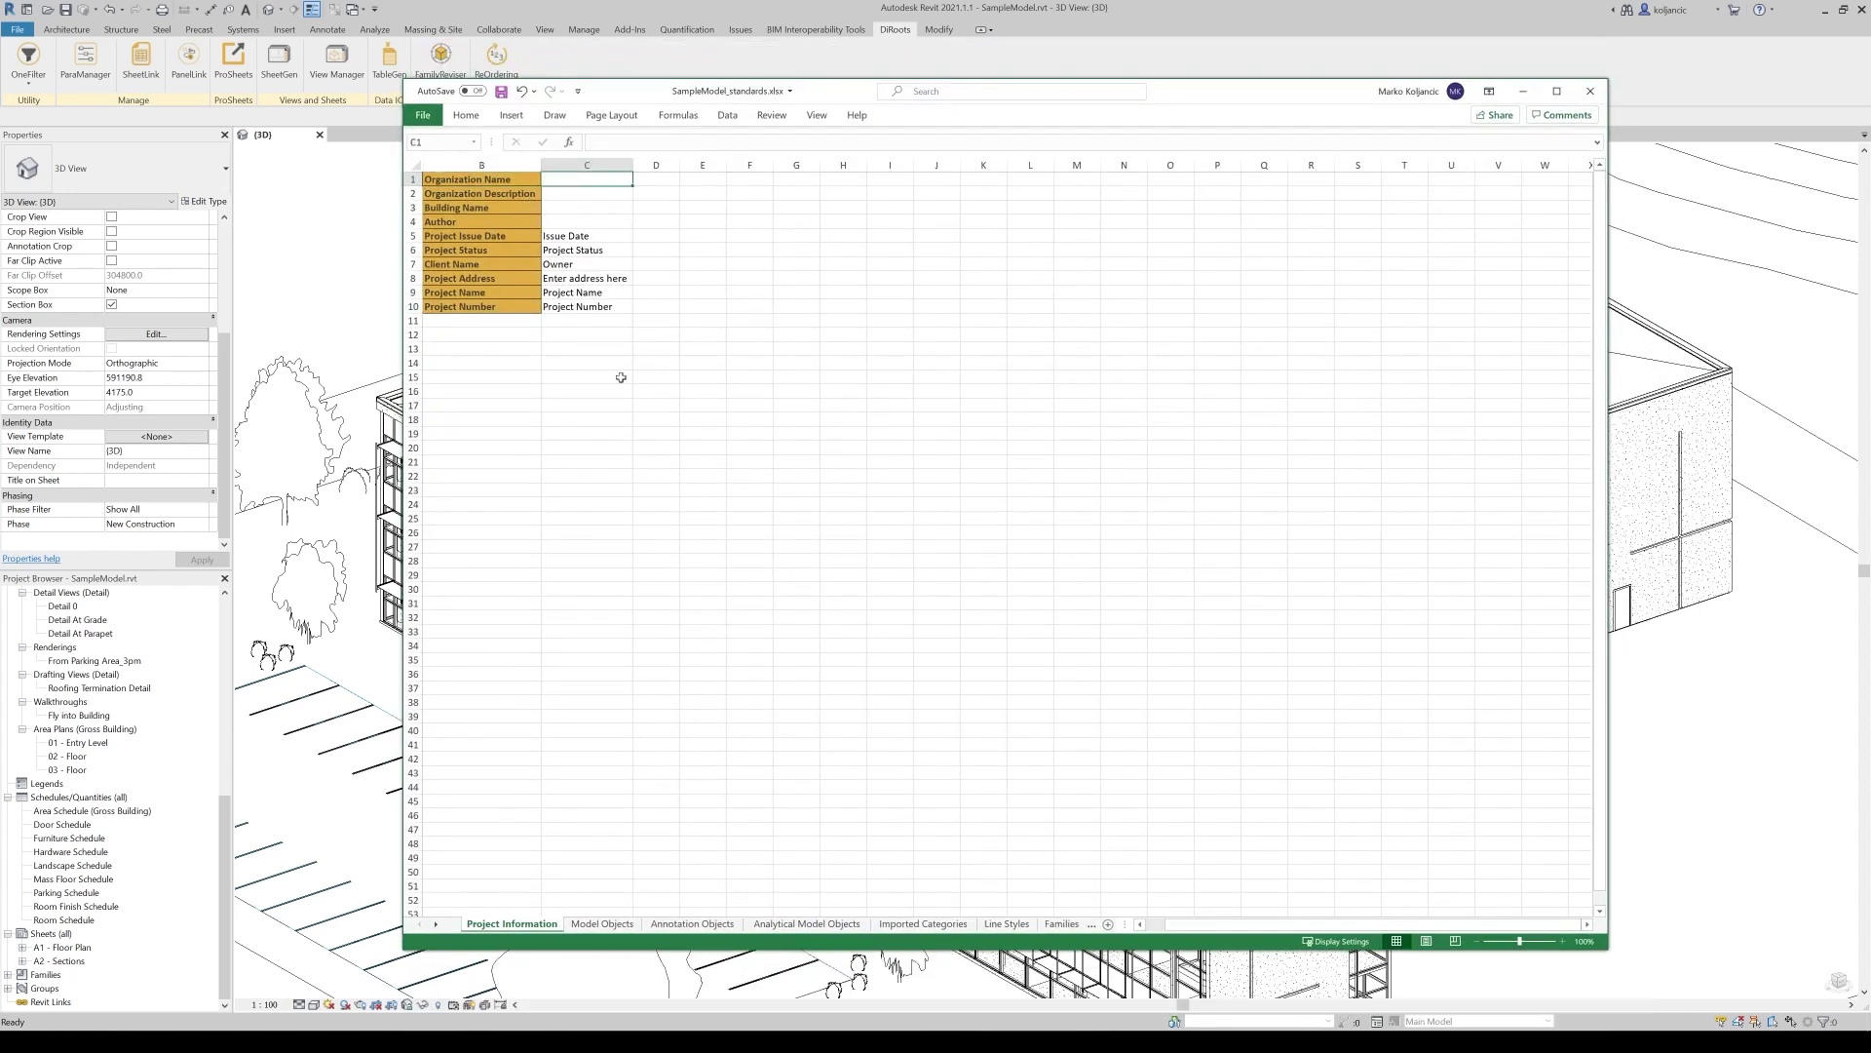
click(655, 276)
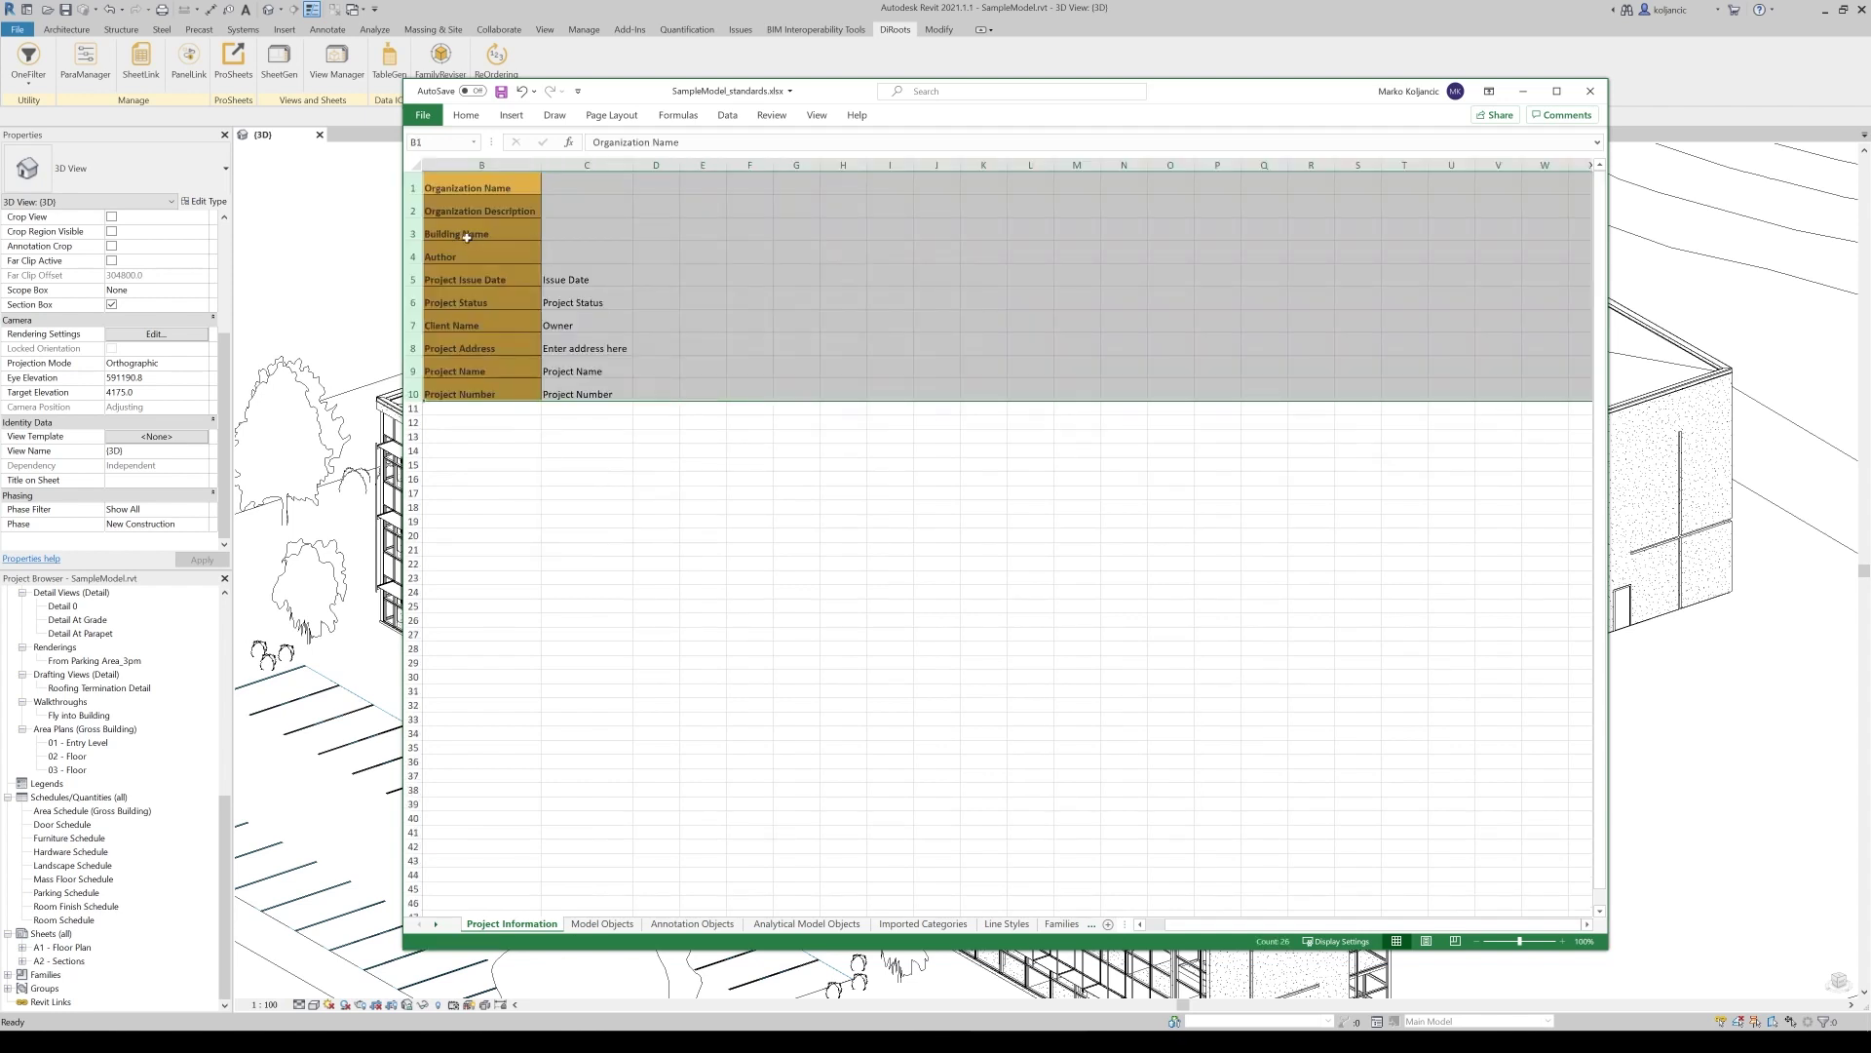
click(585, 419)
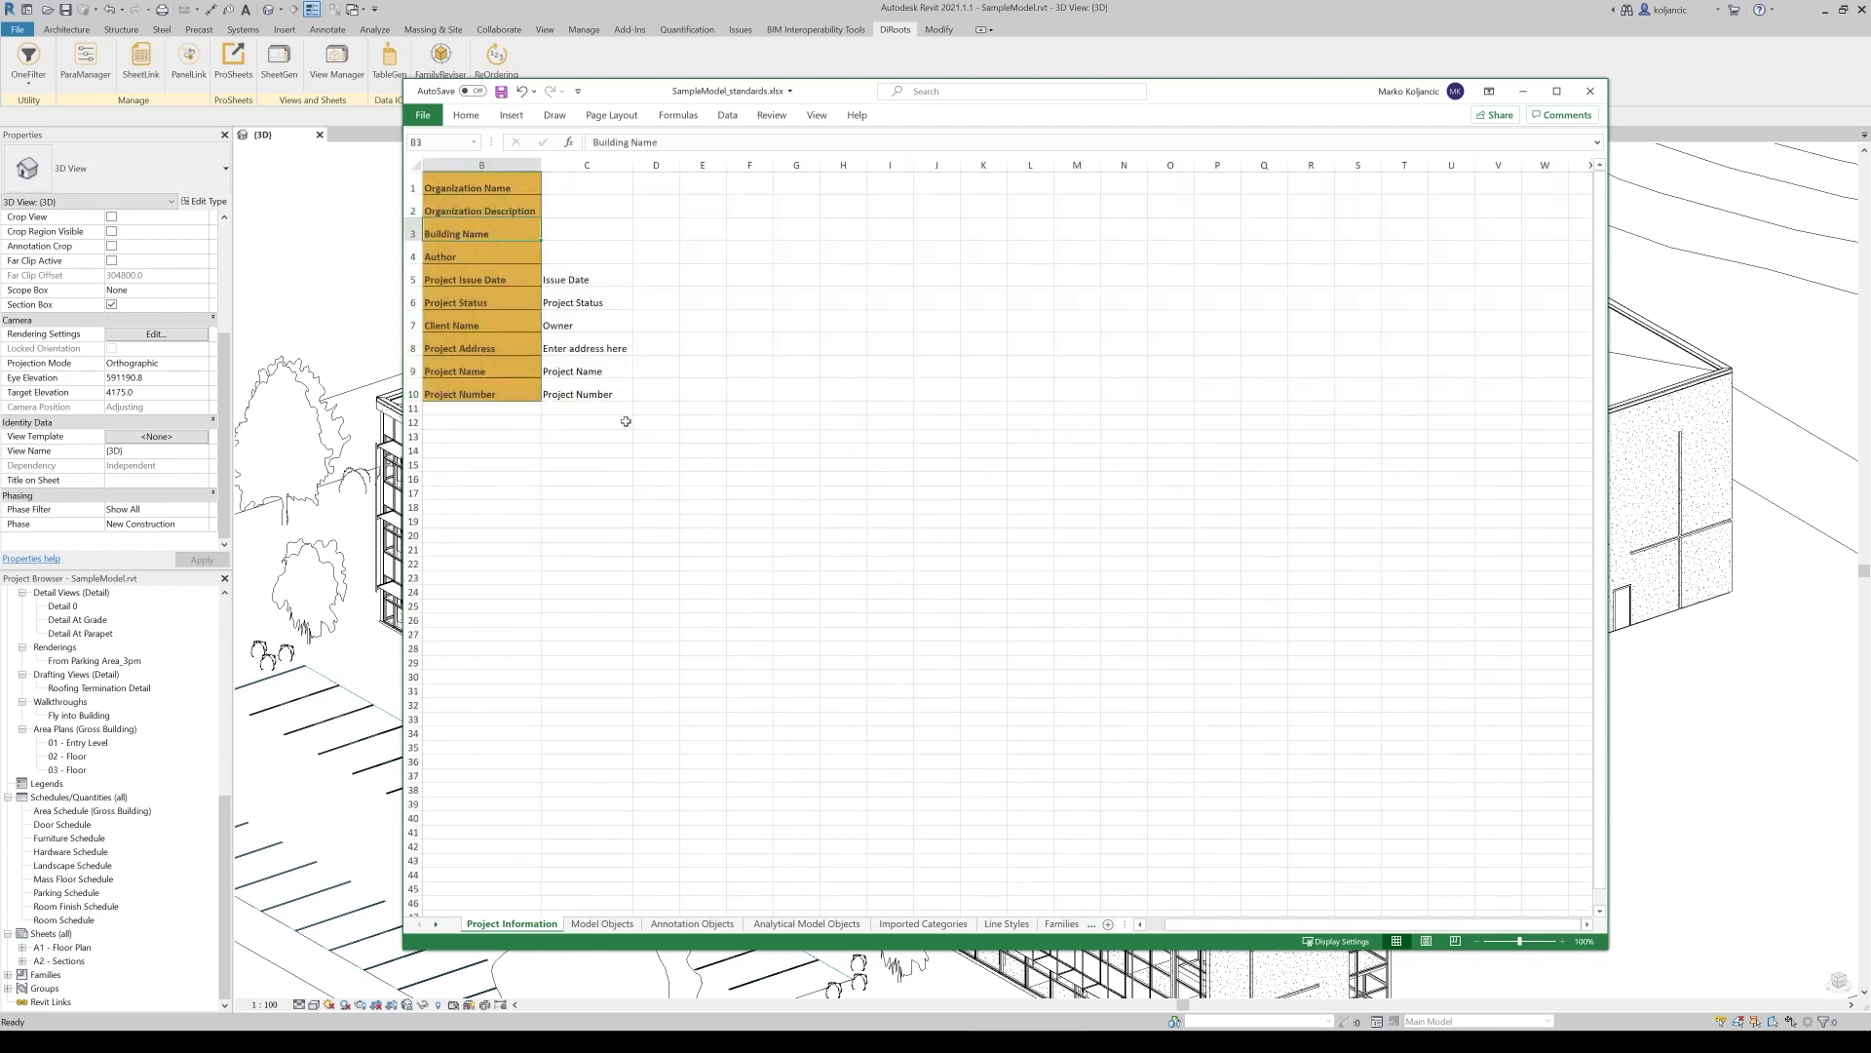
Step: Enter DiRoots Ltd as the Author value in cell C4 of the Project Information sheet
click(591, 256)
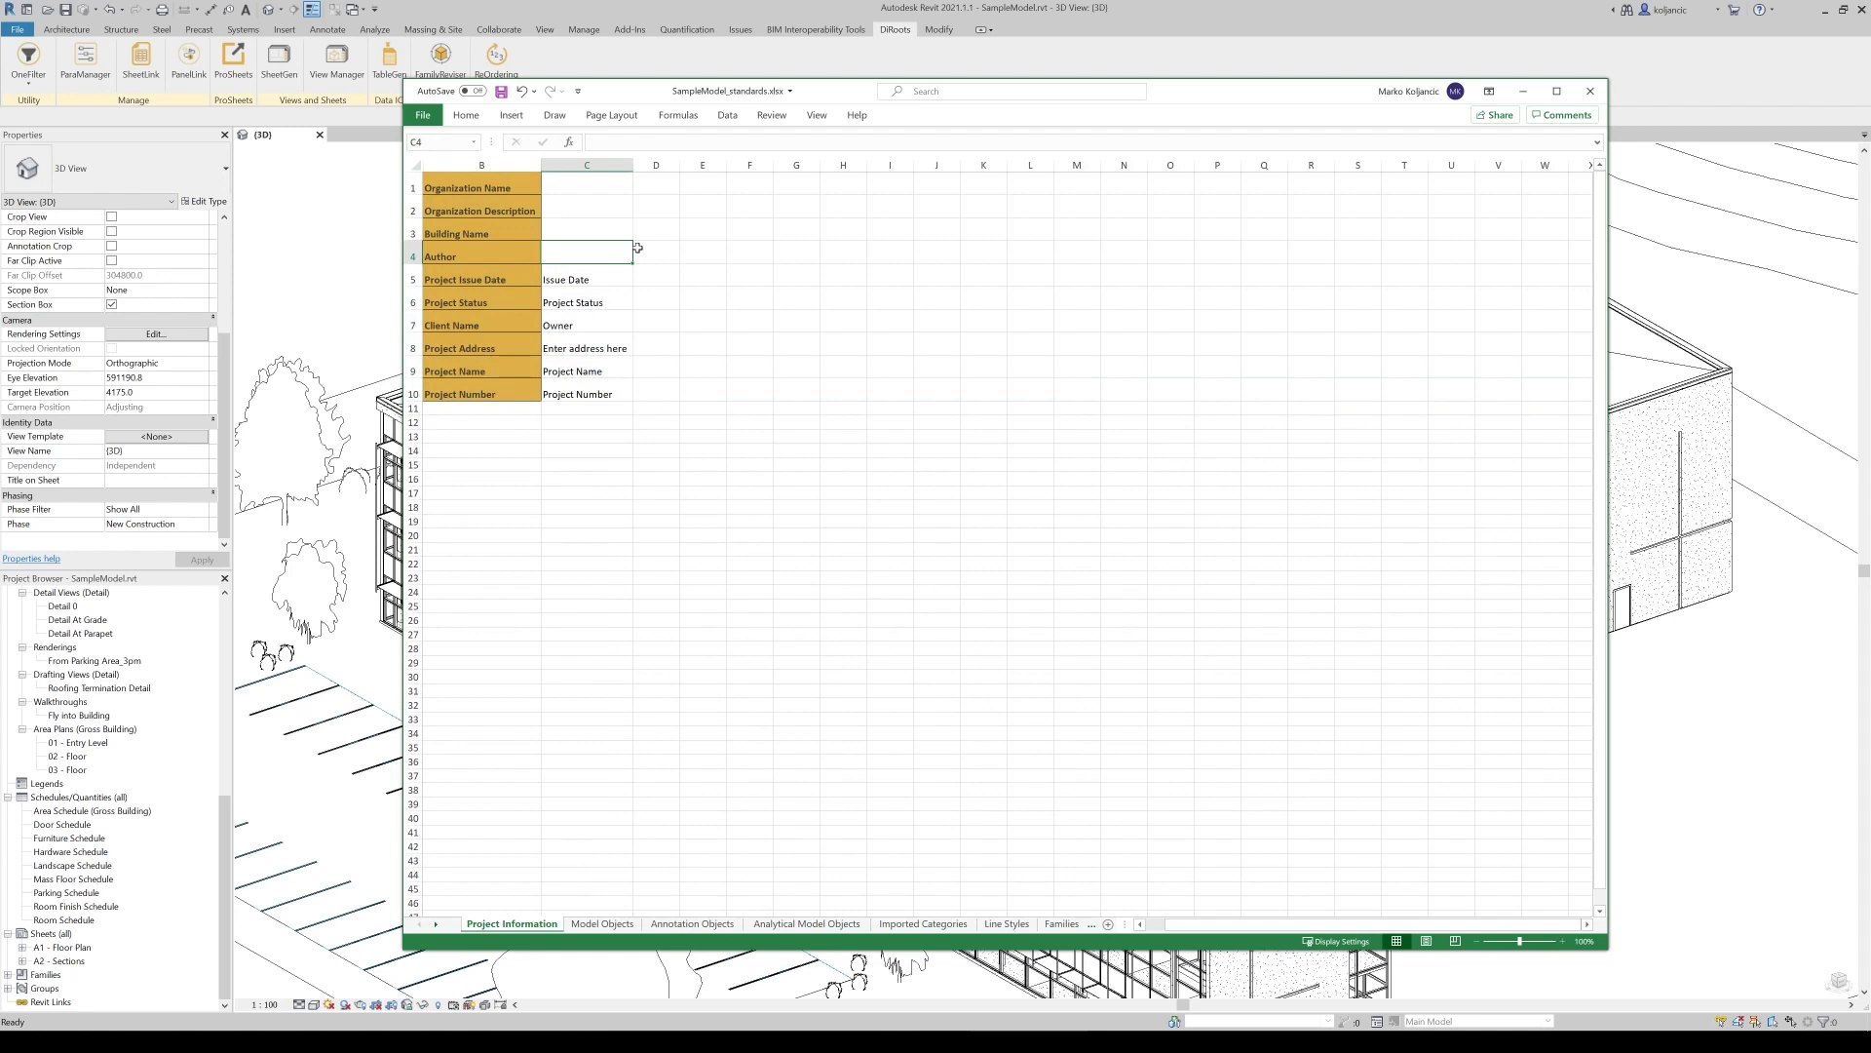
text(DiRoots Ltd)
key(Return)
click(755, 451)
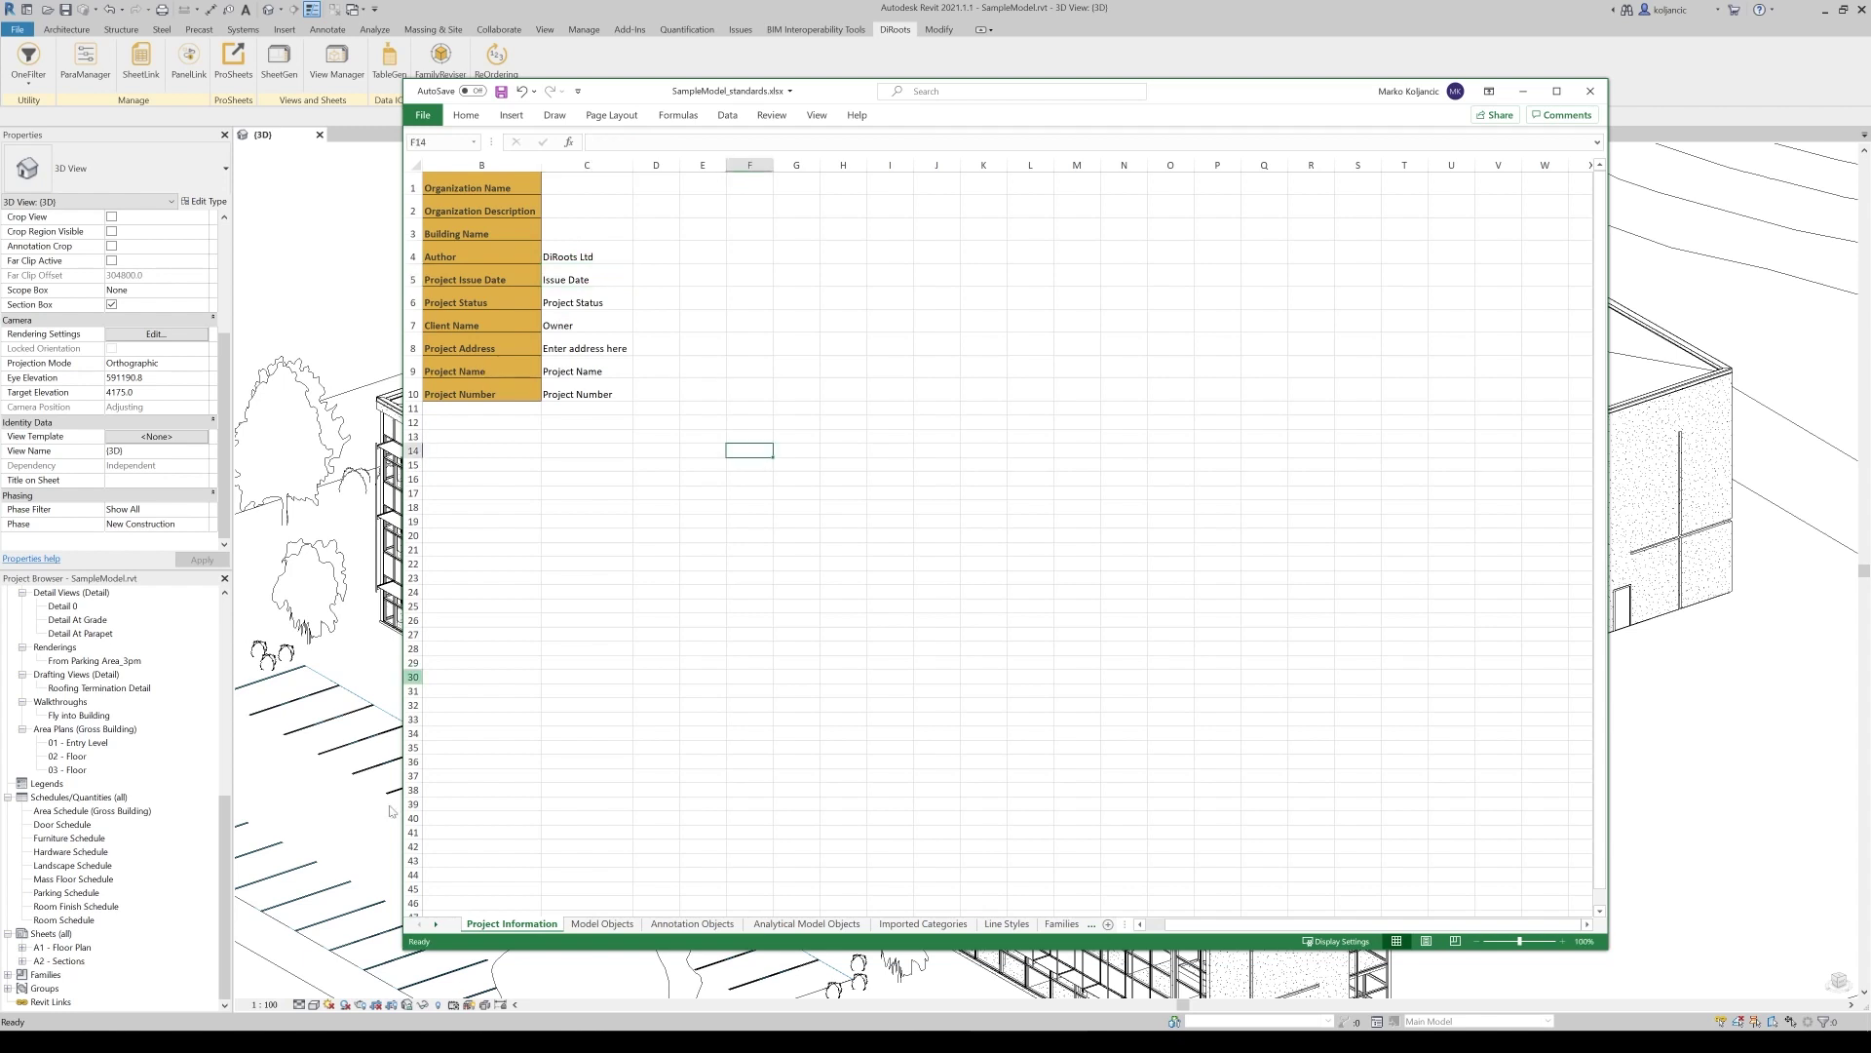
Step: Examine the complete list of categories and subcategories on the Model Objects sheet in a maximized workbook window
click(601, 924)
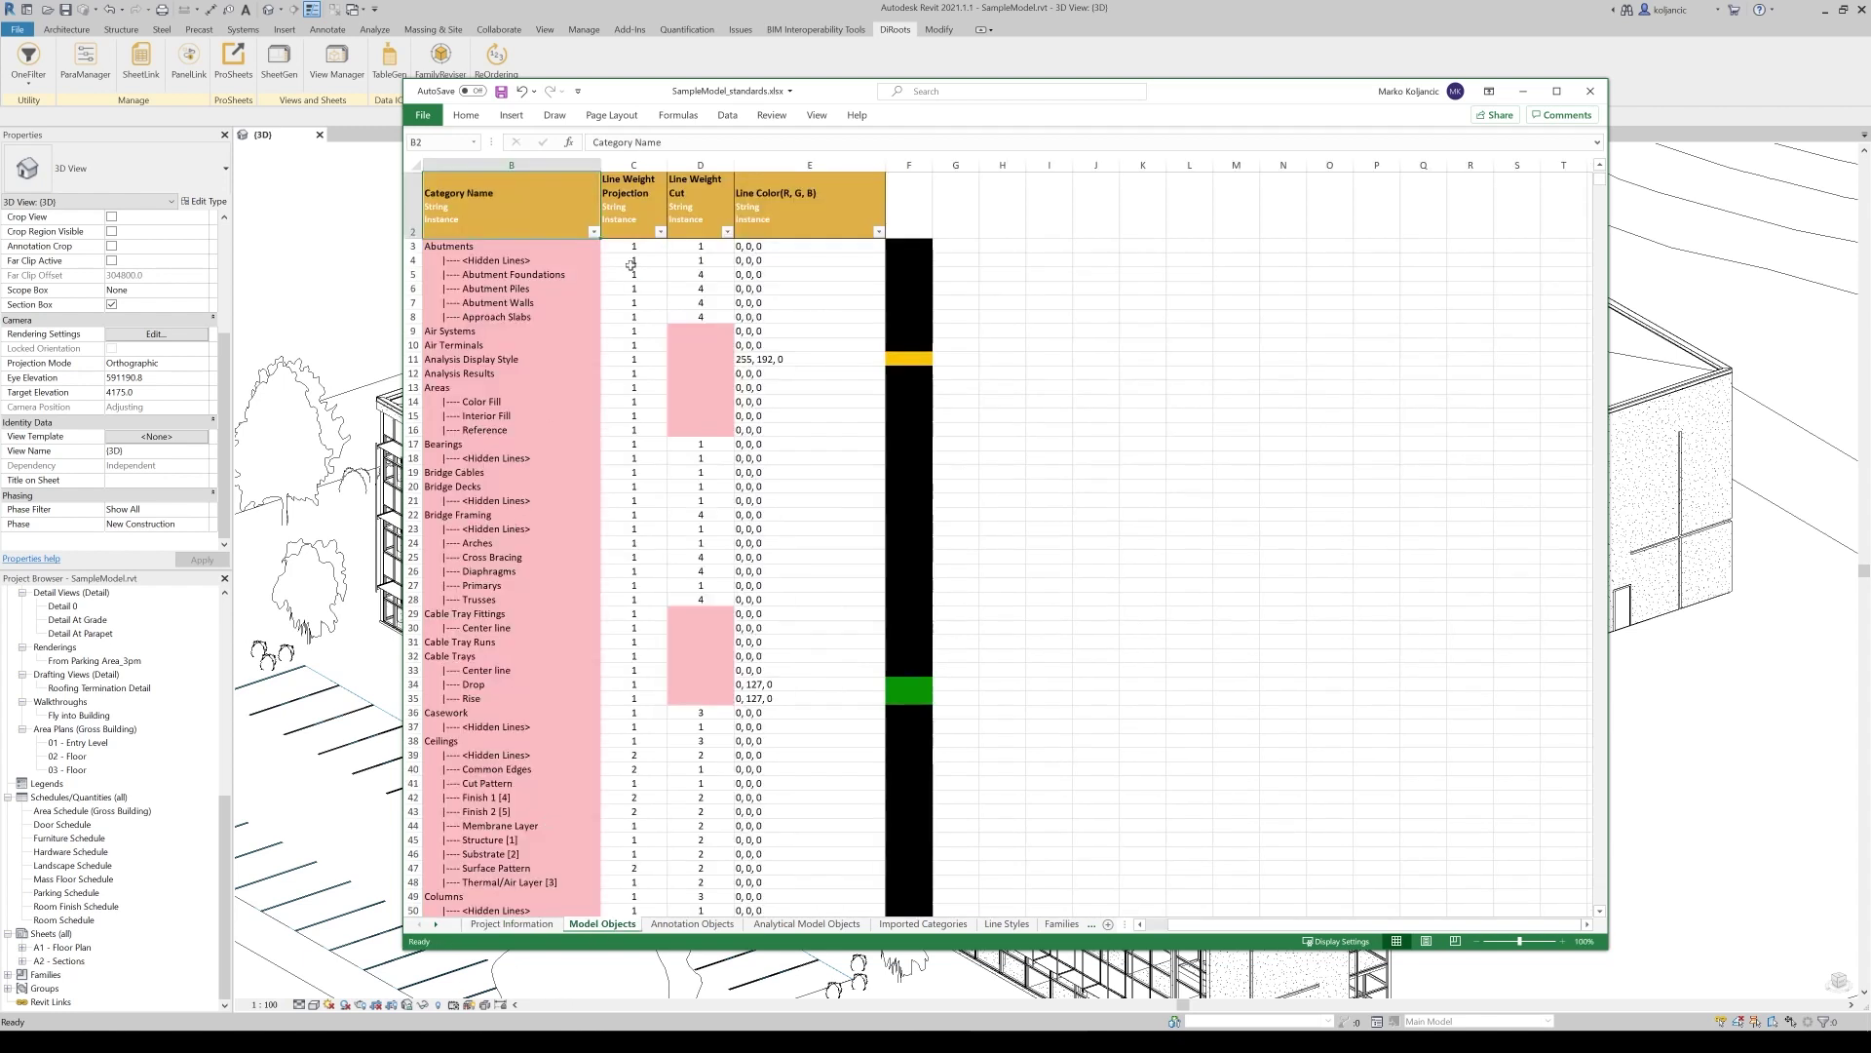
scroll(746, 322, down, 3)
scroll(799, 273, up, 3)
drag(867, 91, 794, 1)
ctrl+scroll(697, 367, down, 5)
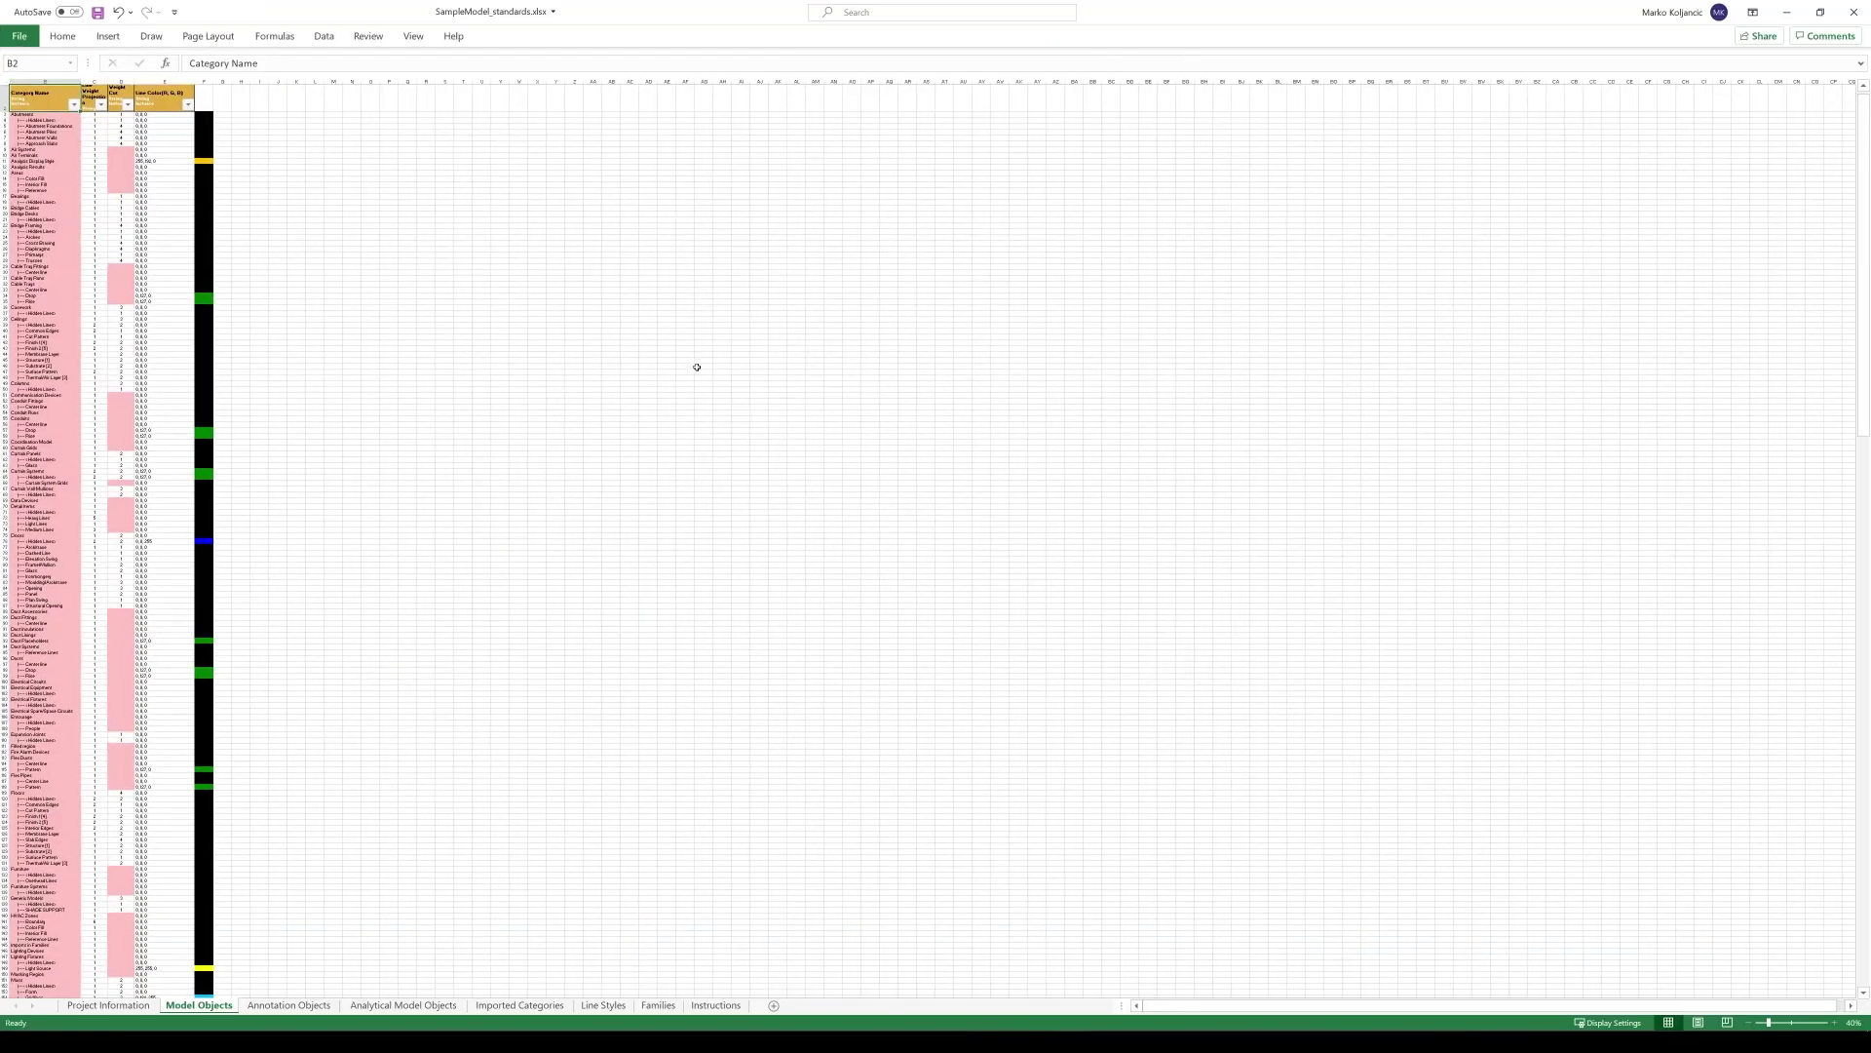
scroll(353, 499, down, 9)
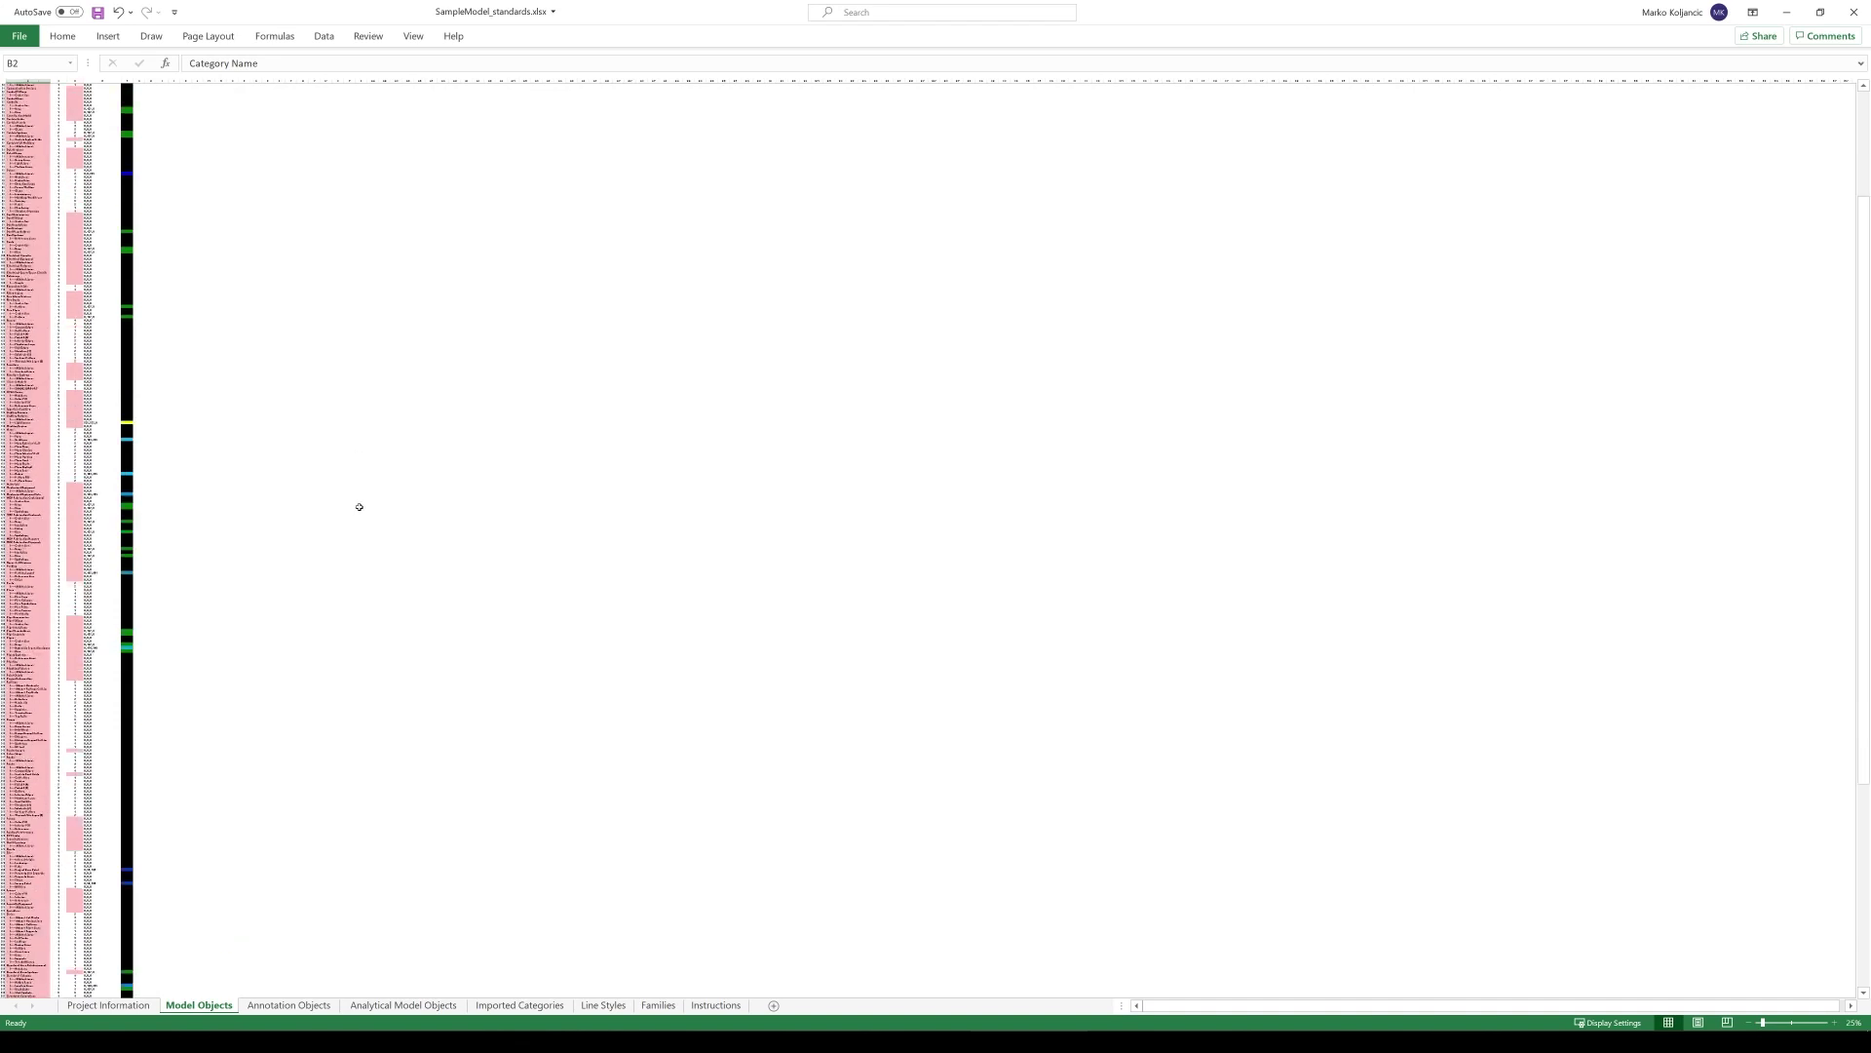
ctrl+scroll(360, 470, up, 4)
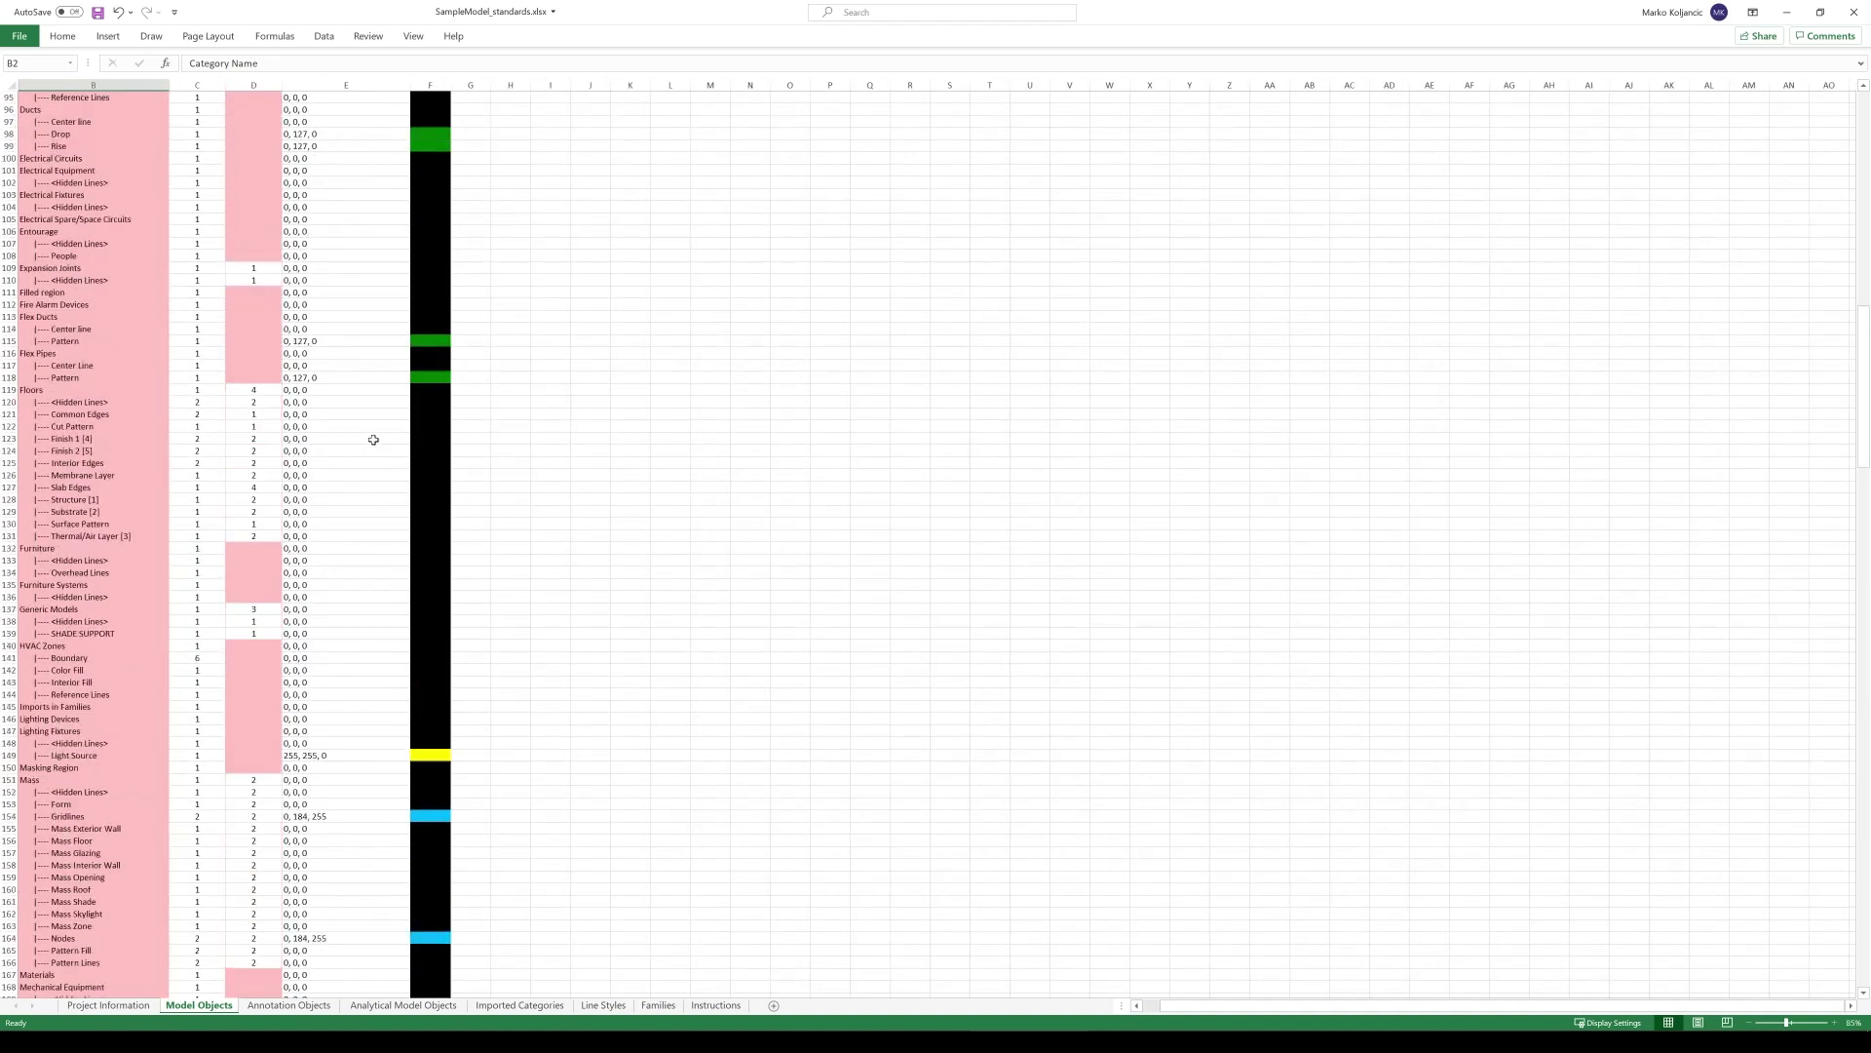
scroll(376, 435, up, 15)
ctrl+scroll(367, 358, up, 8)
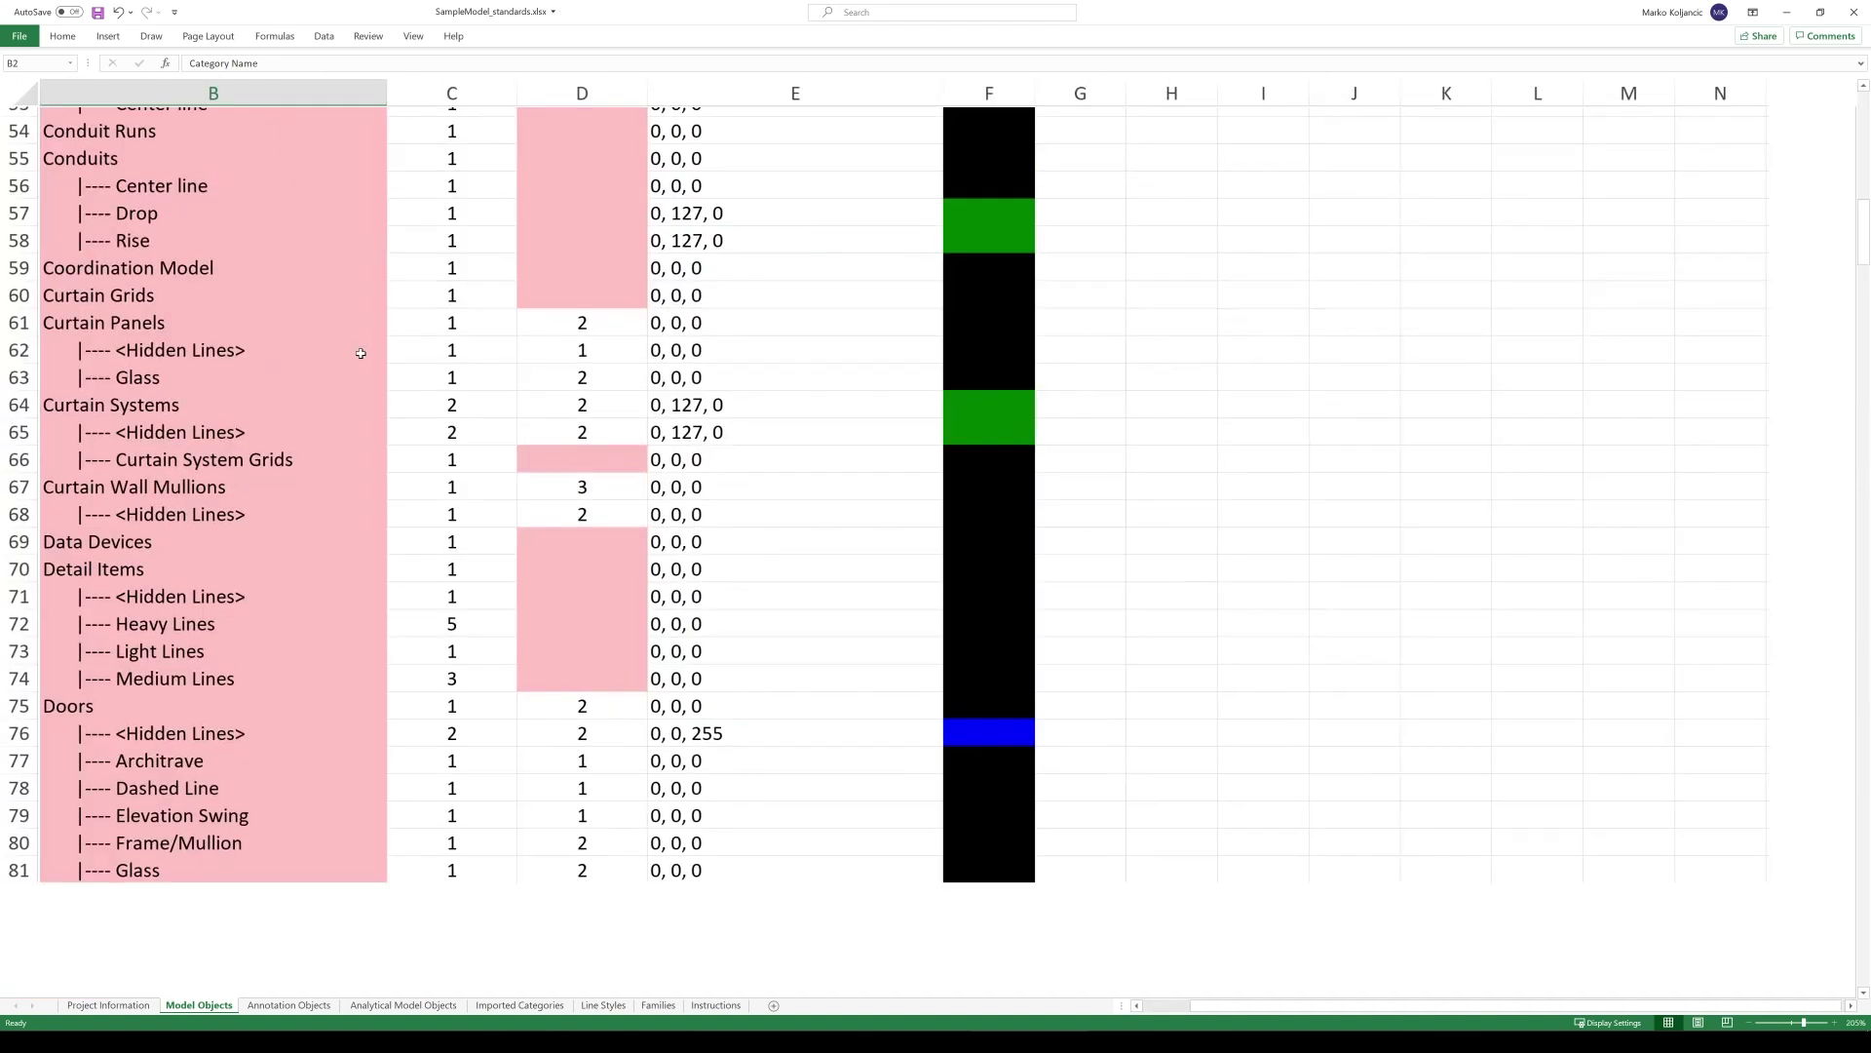
scroll(357, 353, up, 14)
ctrl+scroll(146, 280, down, 2)
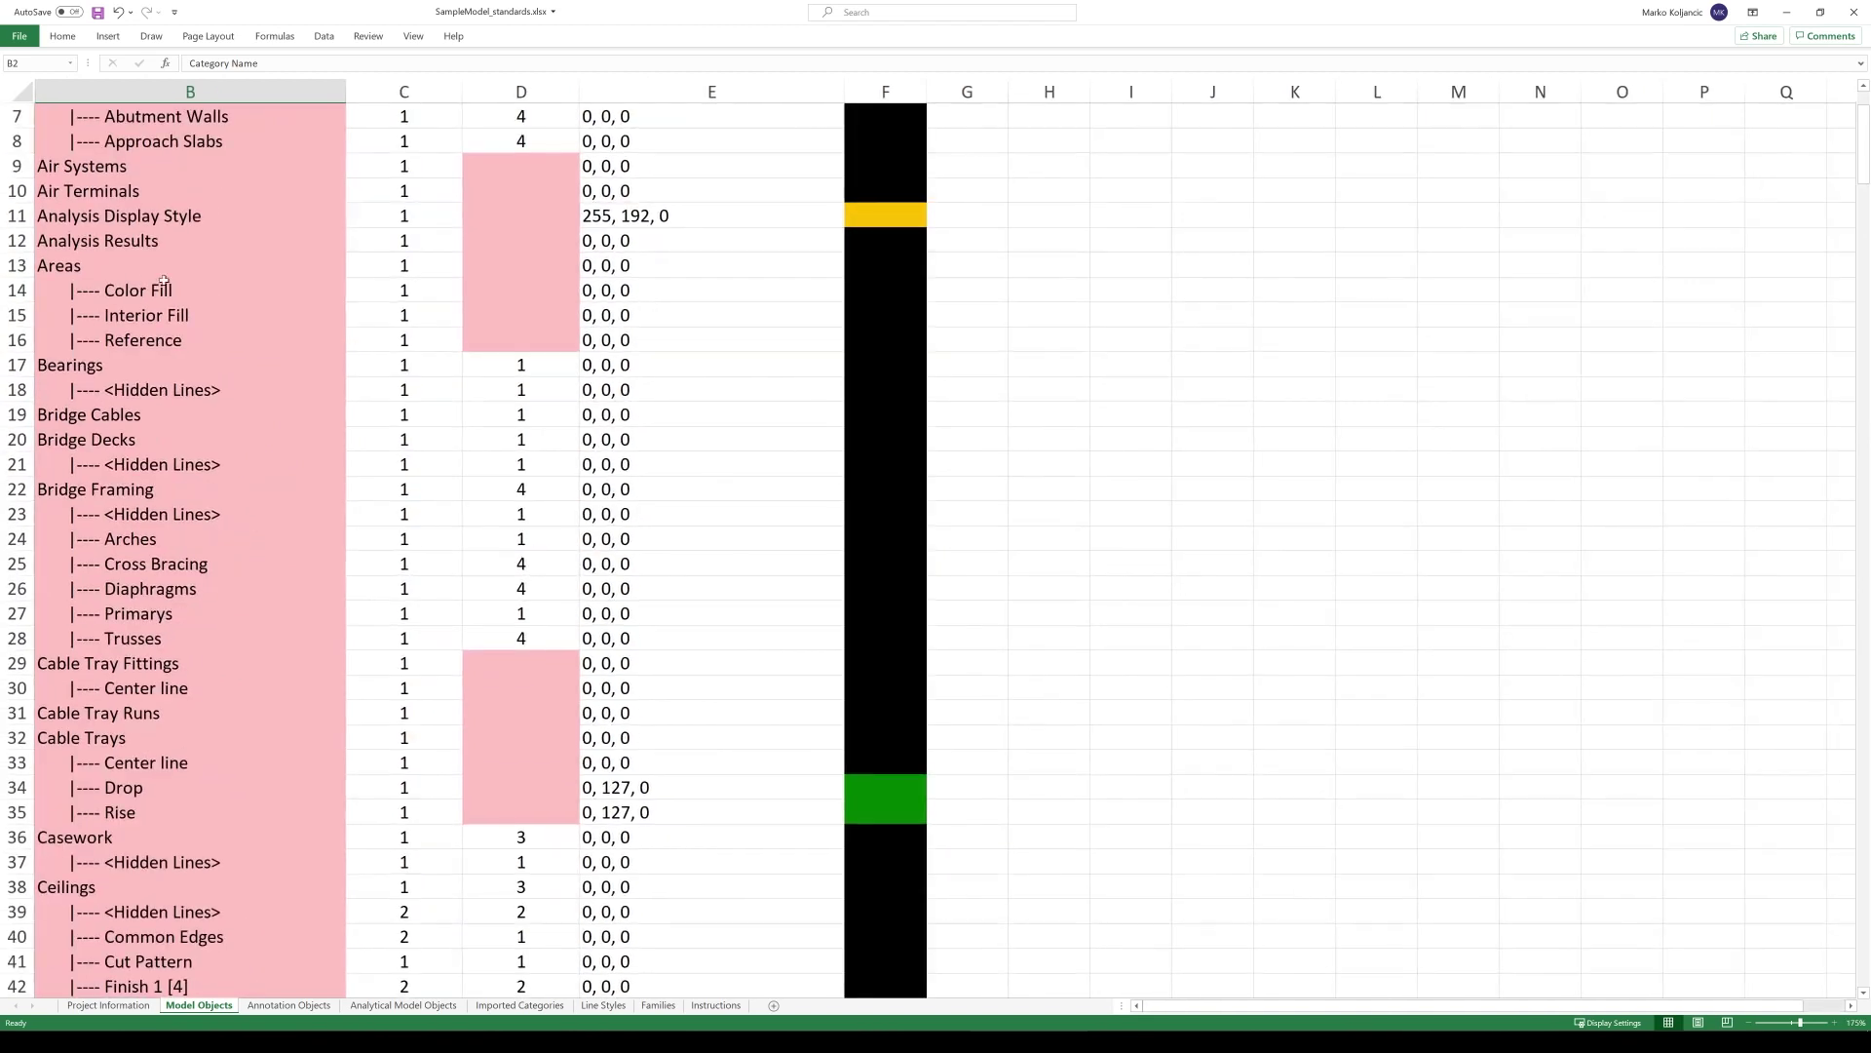
Step: Examine the Areas category with its subcategories, and the Line Weight Projection and Line Weight Cut columns
click(60, 265)
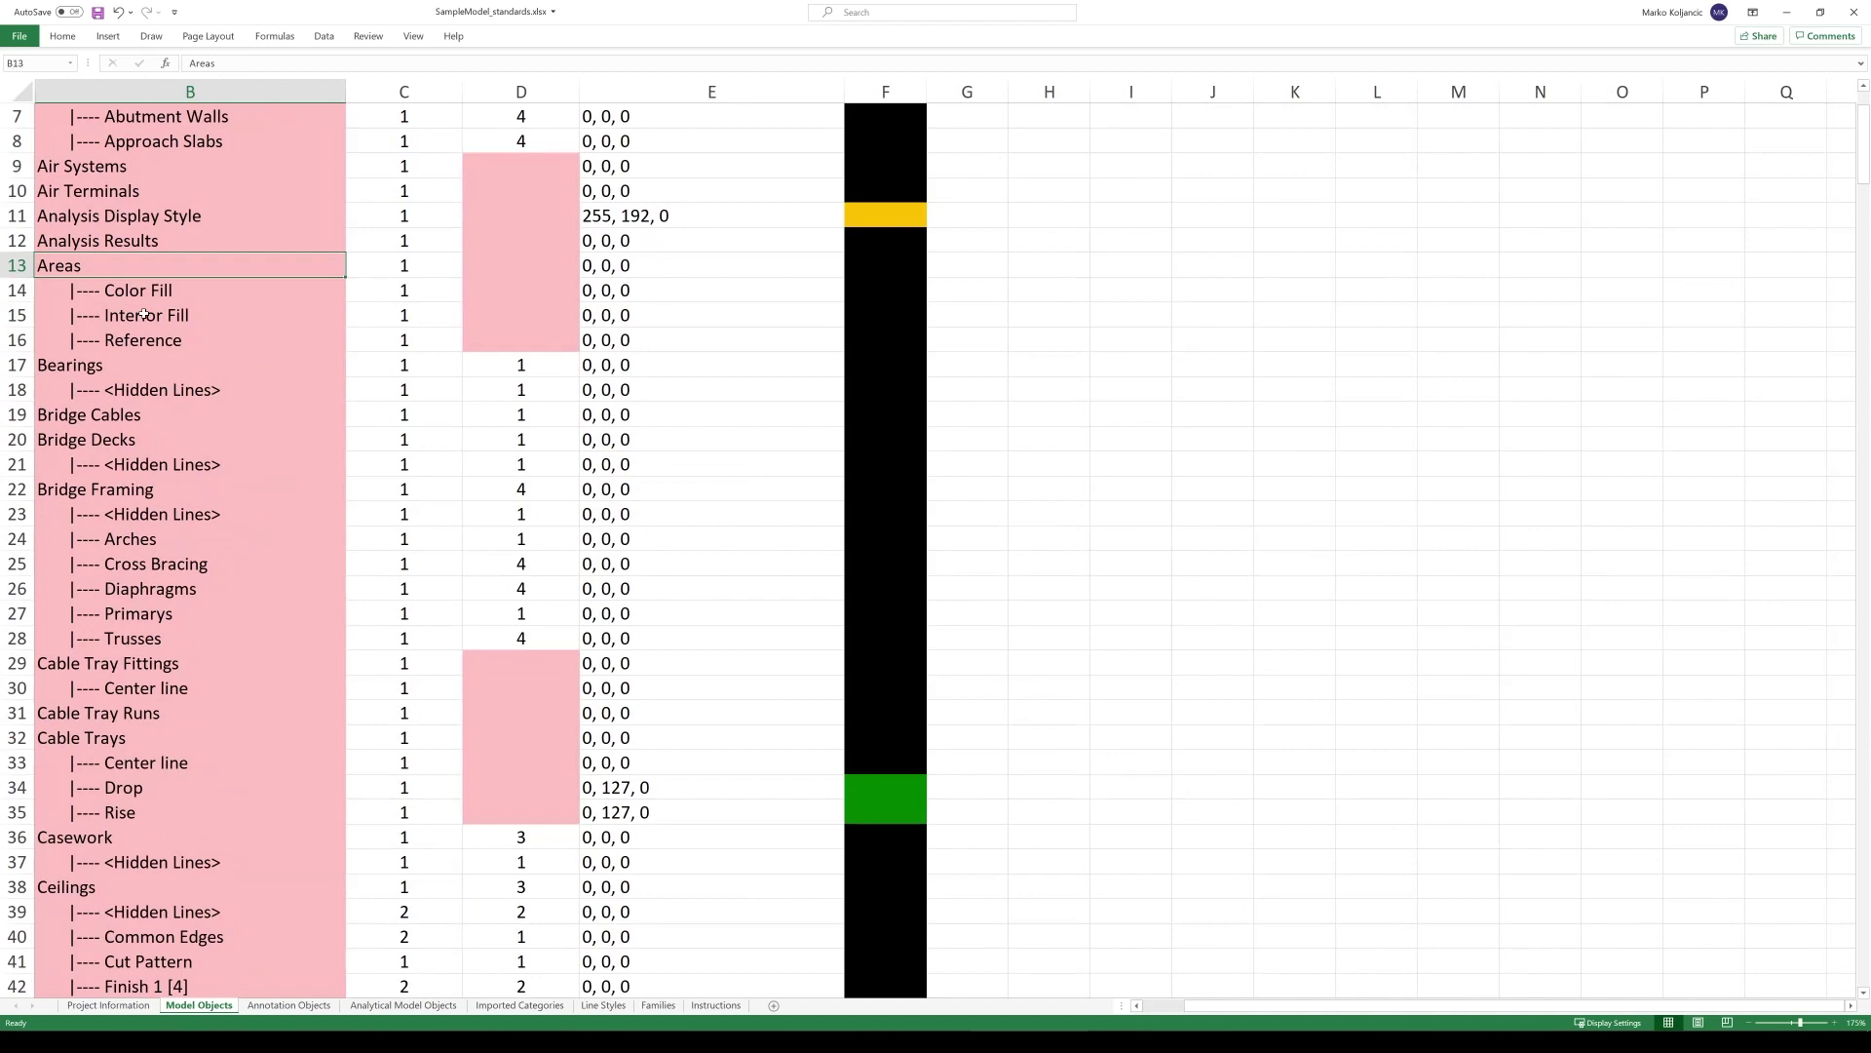
ctrl+scroll(207, 312, down, 1)
scroll(211, 338, up, 1)
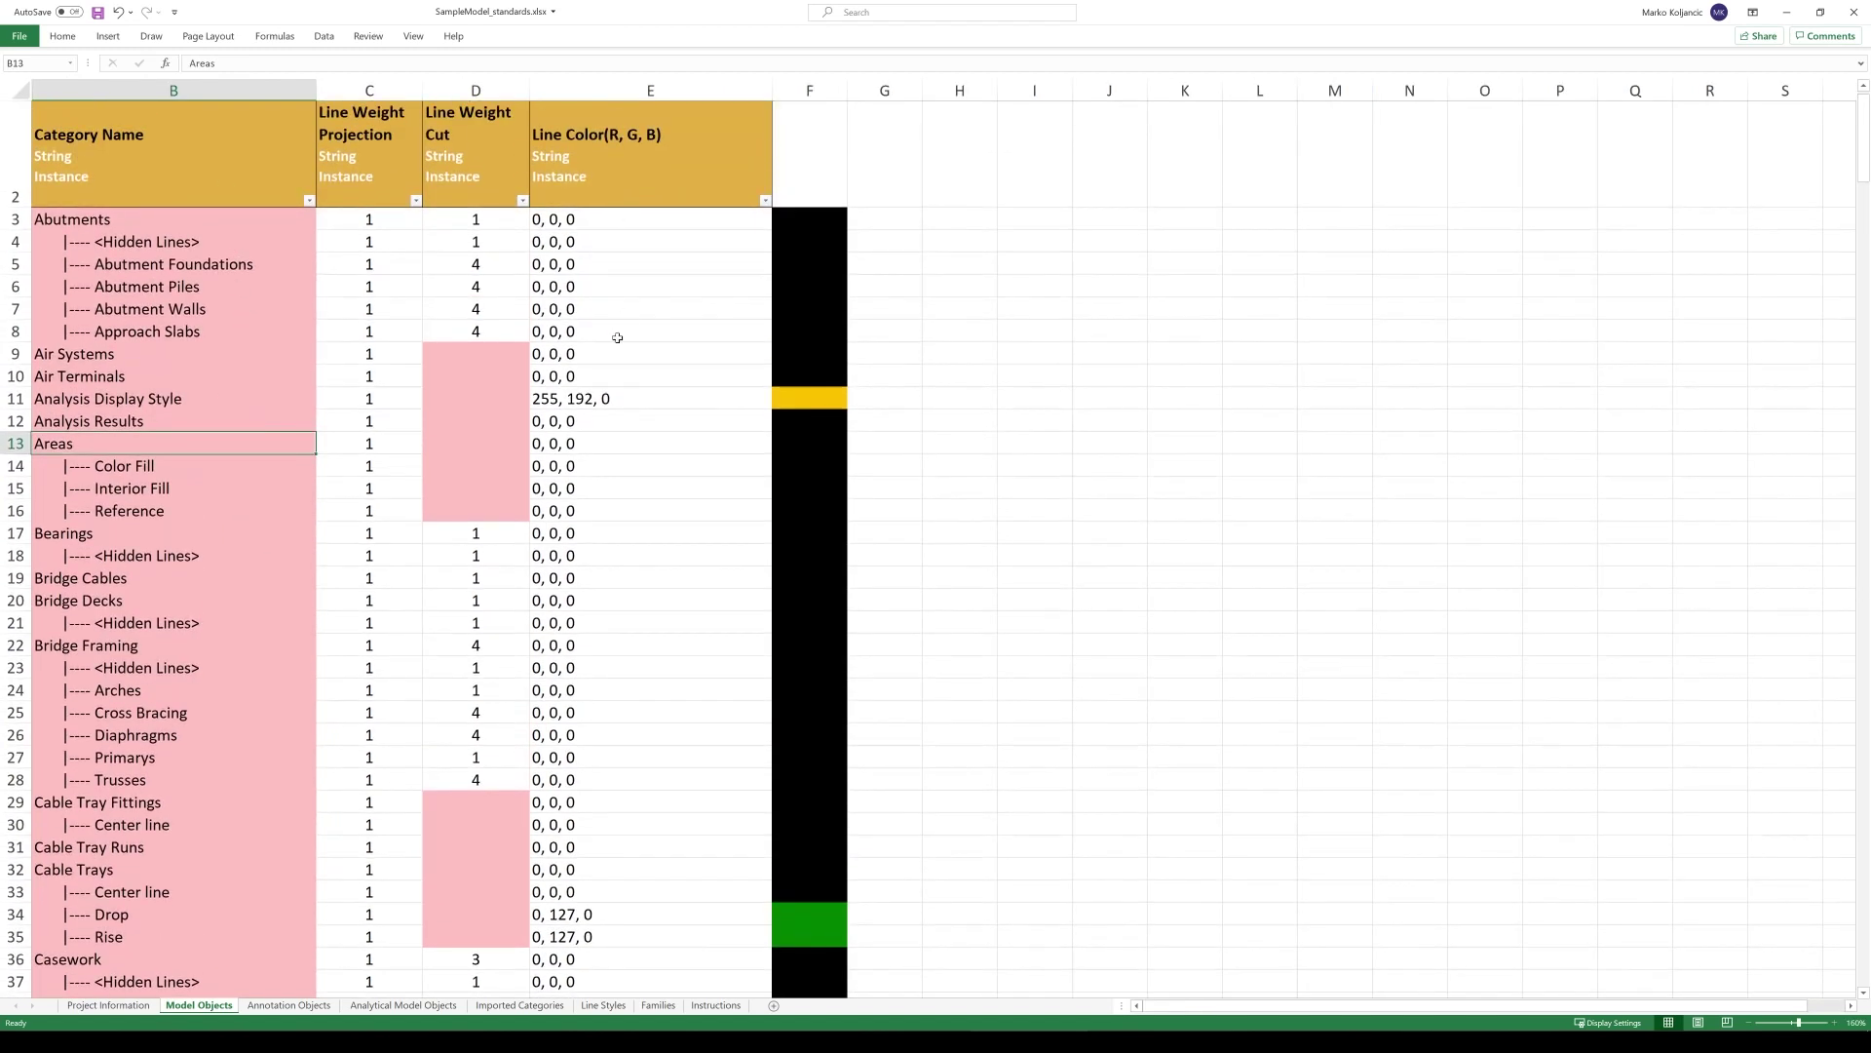
drag(381, 178, 432, 460)
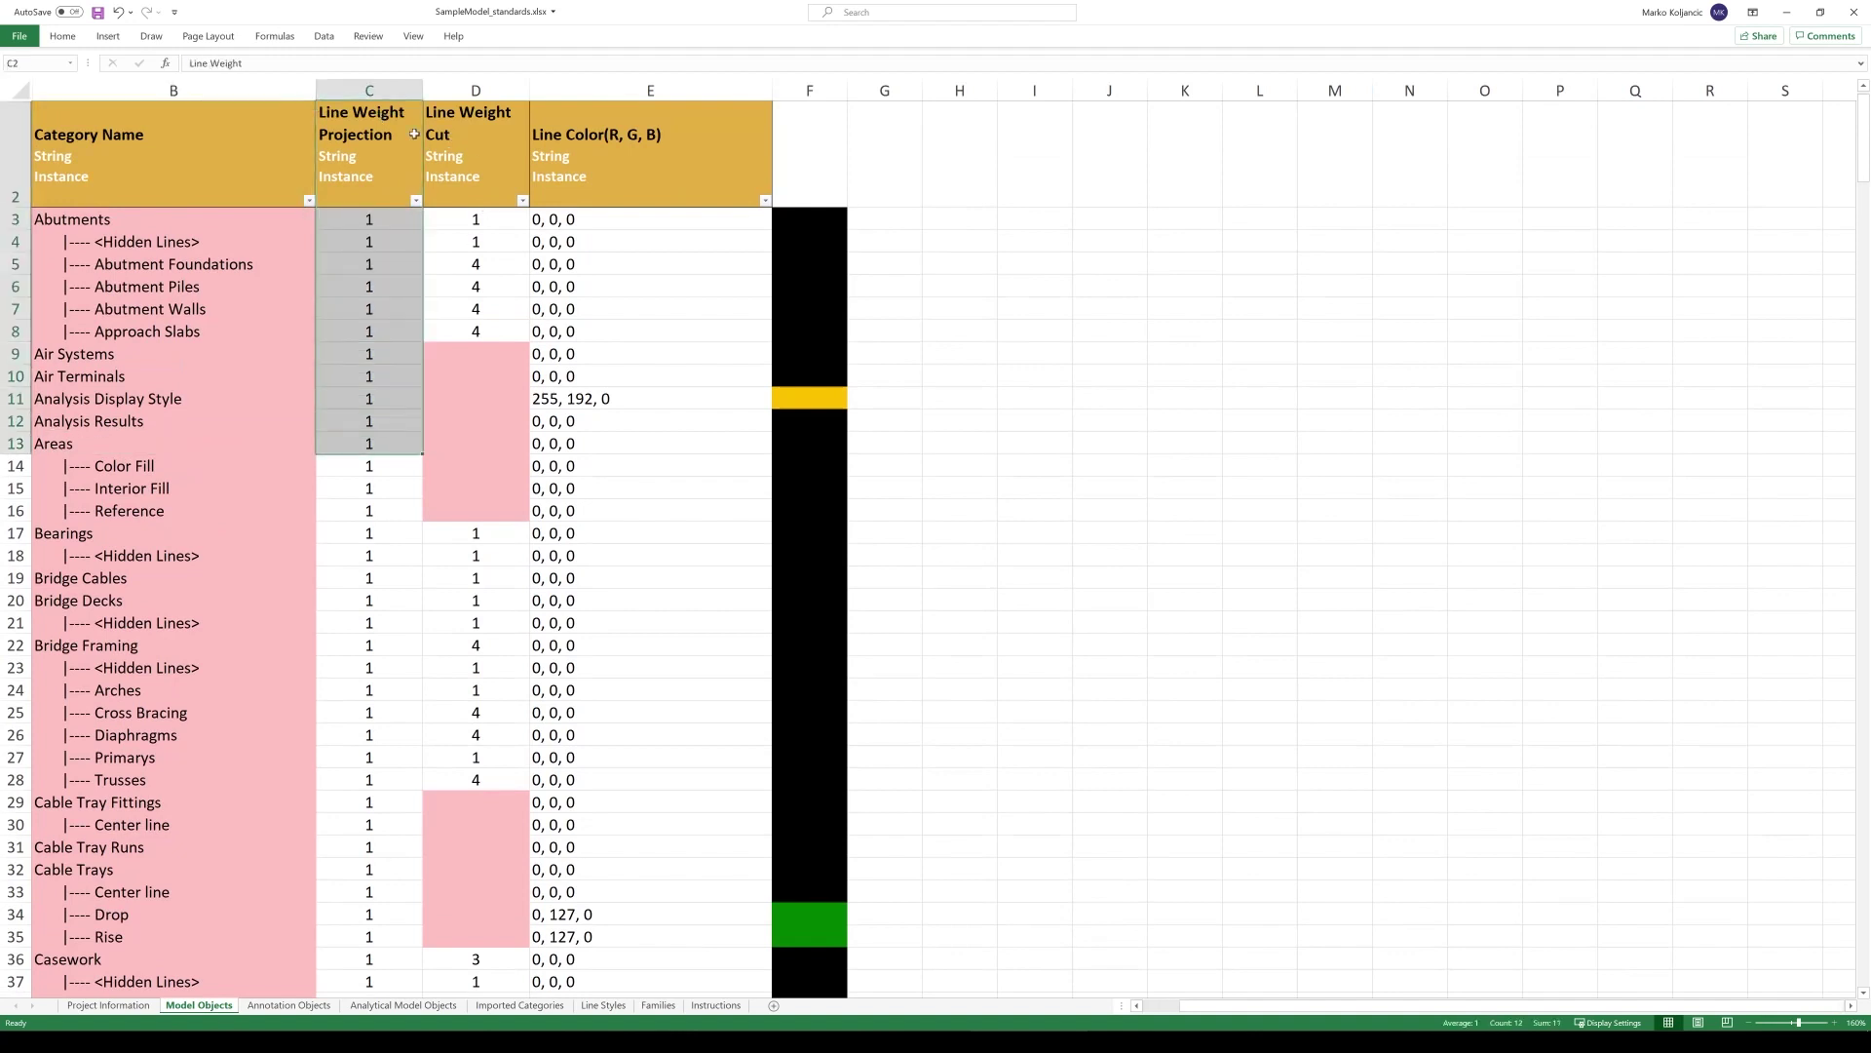
drag(469, 127, 473, 514)
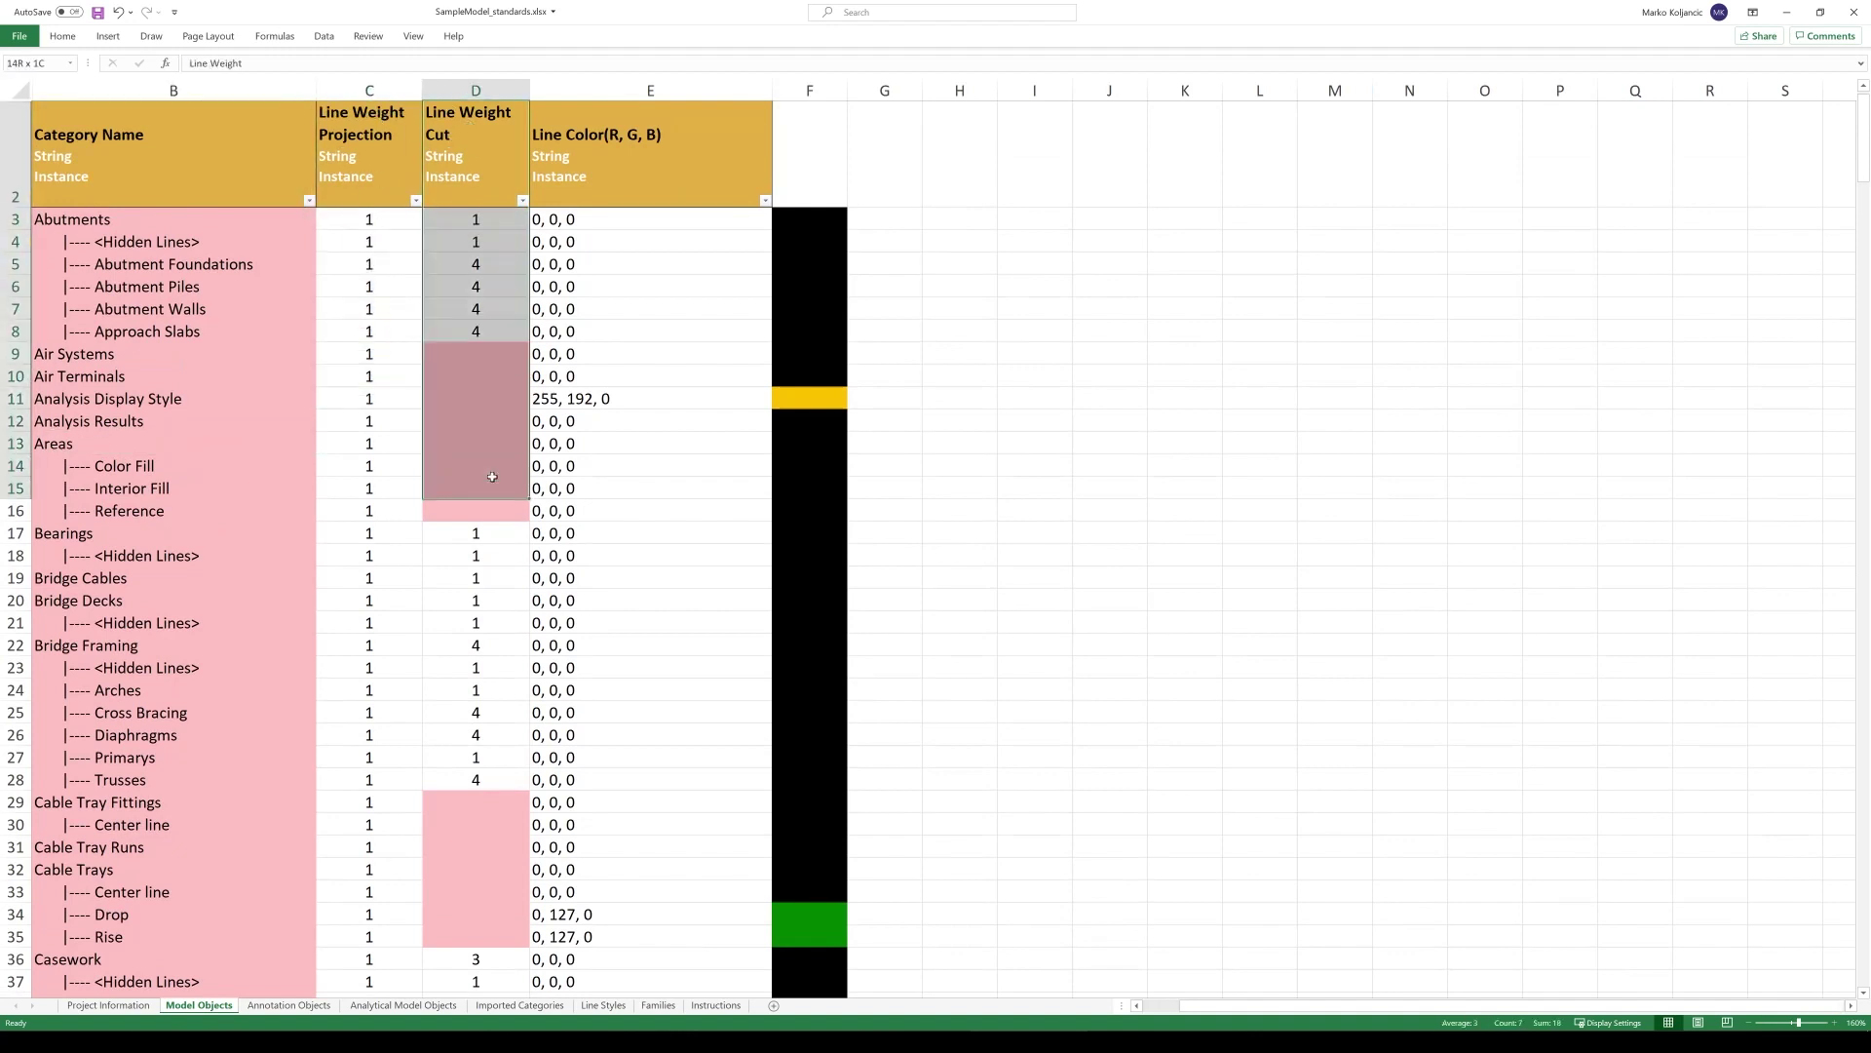
click(605, 624)
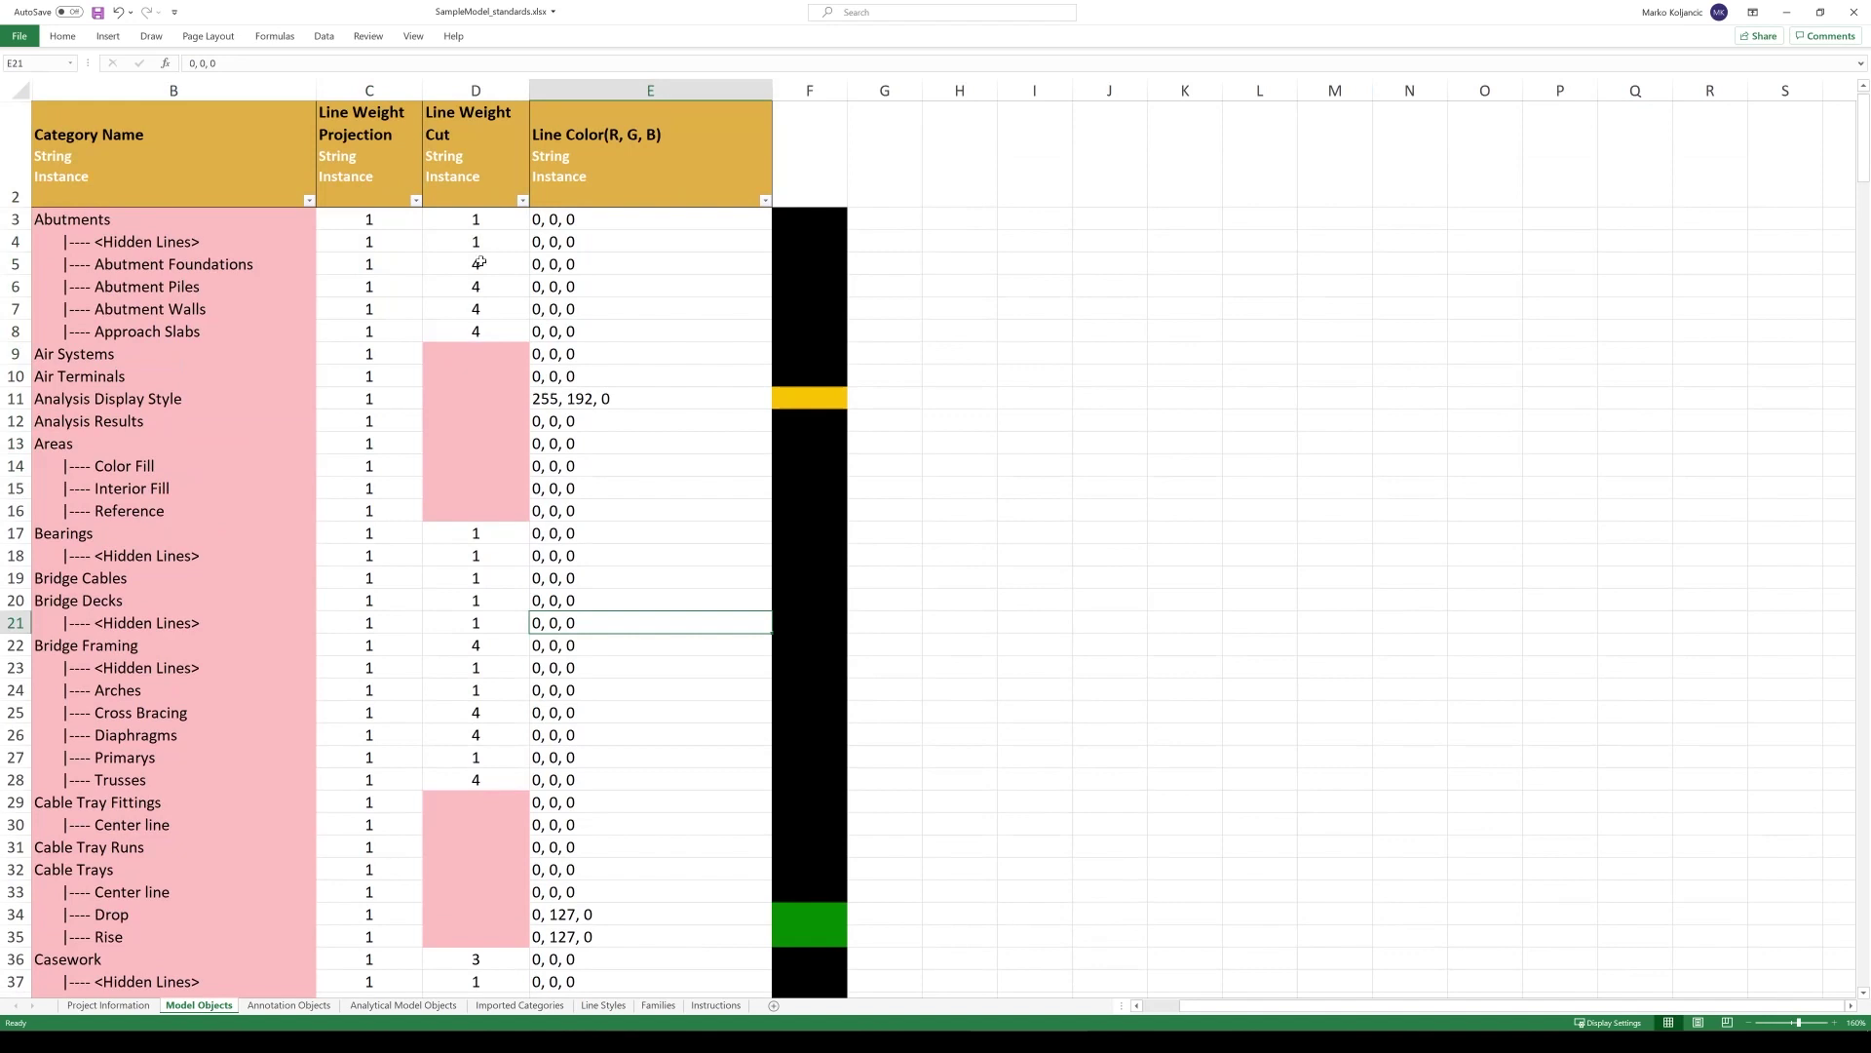
drag(479, 216, 477, 511)
click(702, 505)
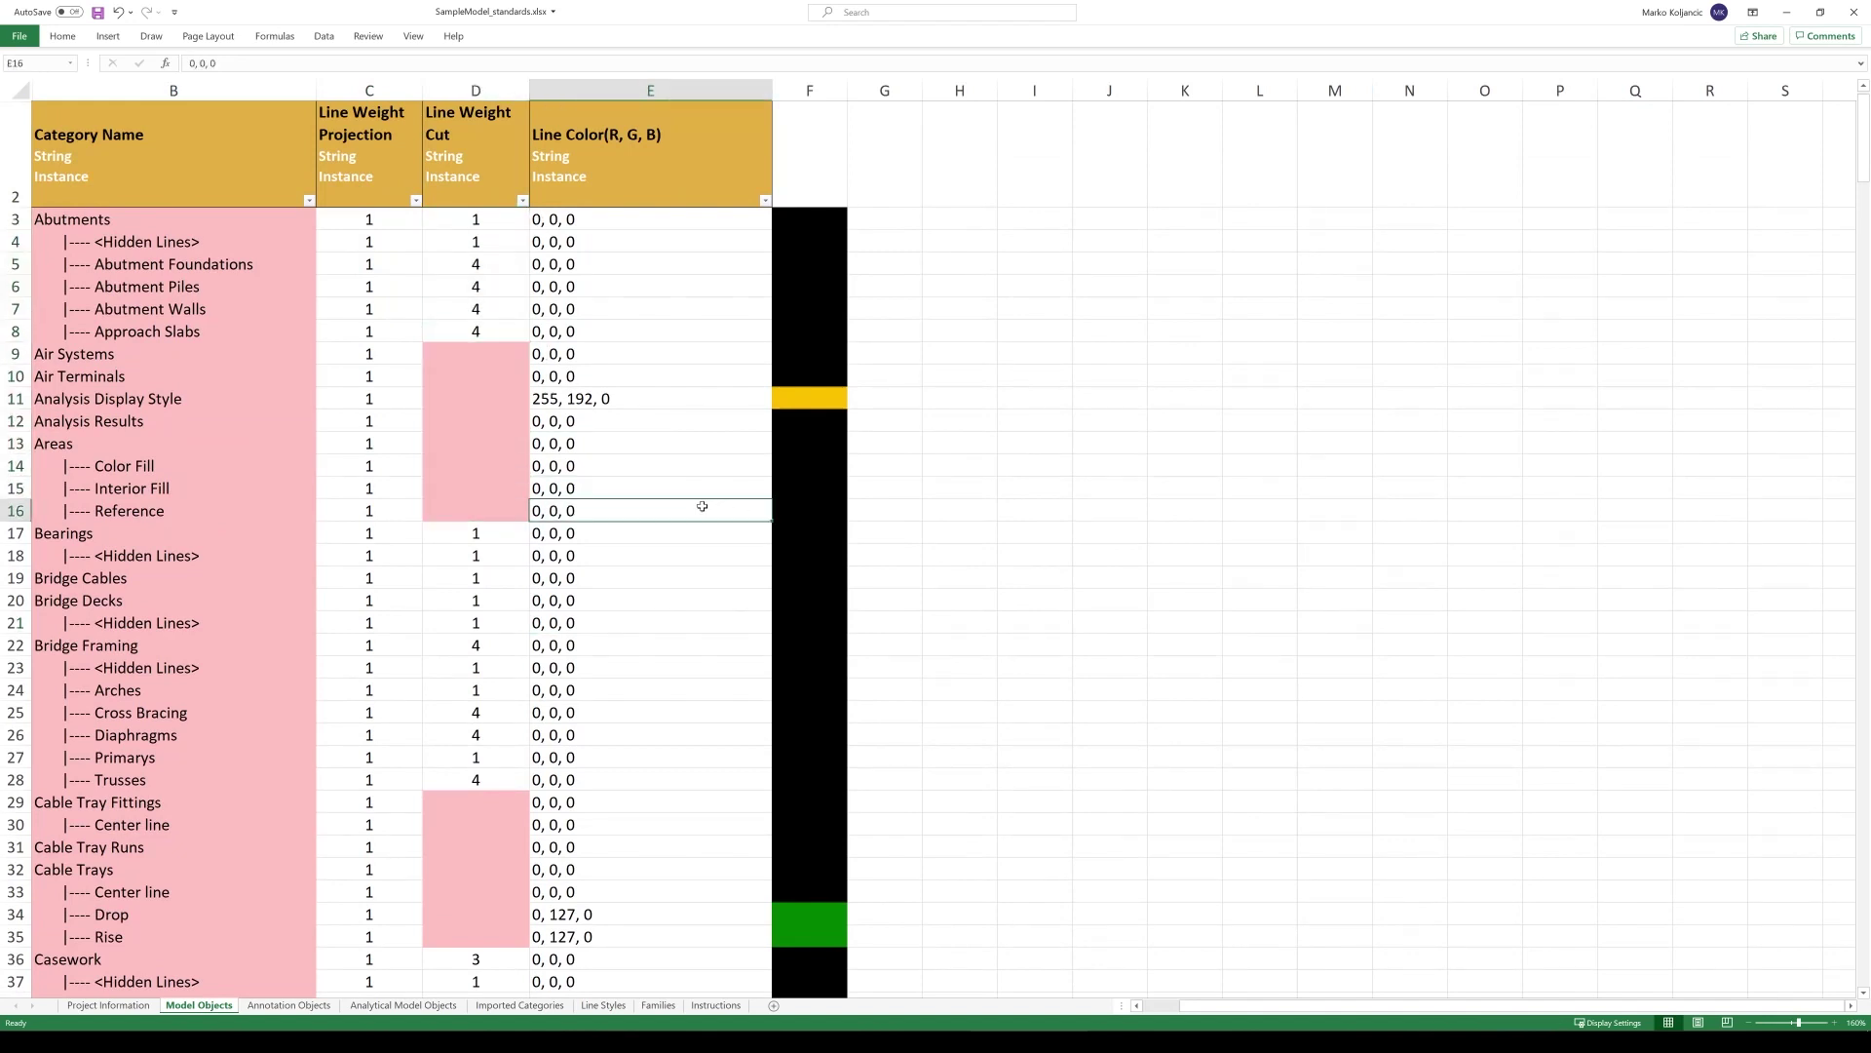
Step: Compare the Line Color (R, G, B) values with their color swatches in column F, including the Doors hidden lines
ctrl+scroll(657, 353, down, 1)
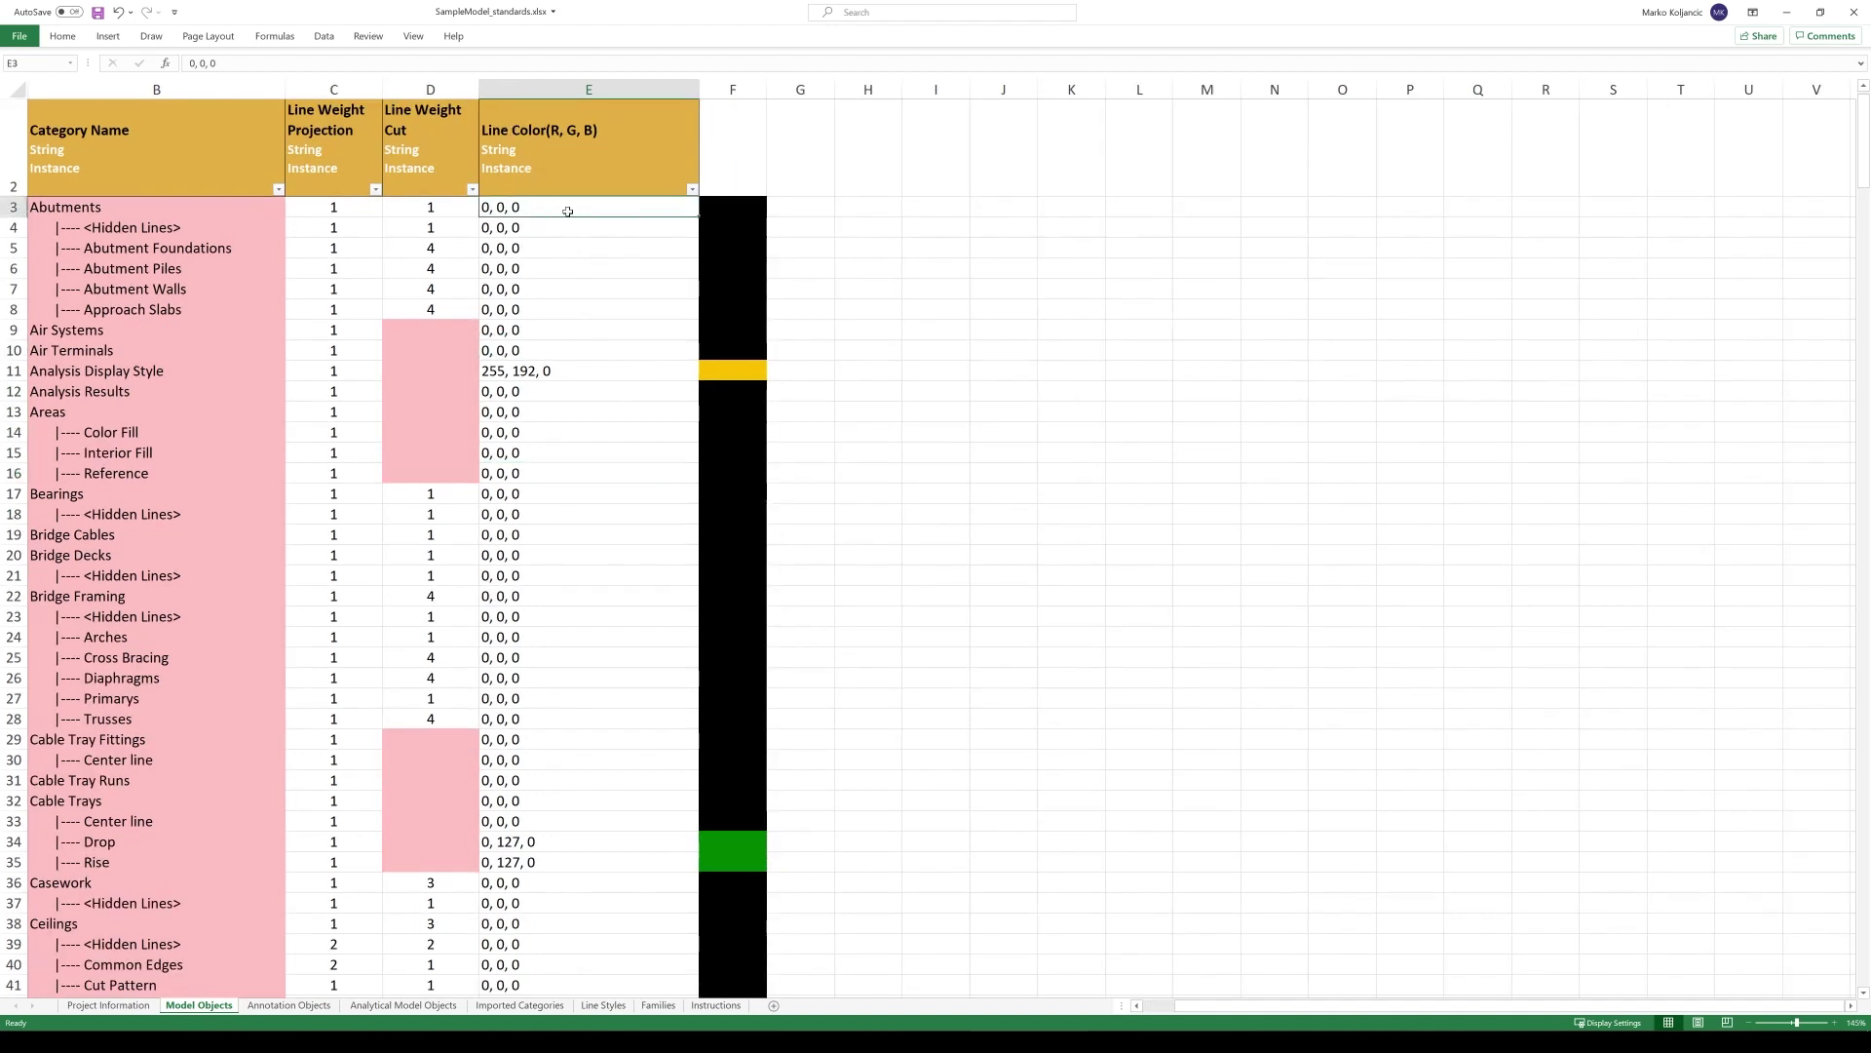
click(742, 208)
click(553, 207)
scroll(809, 390, down, 16)
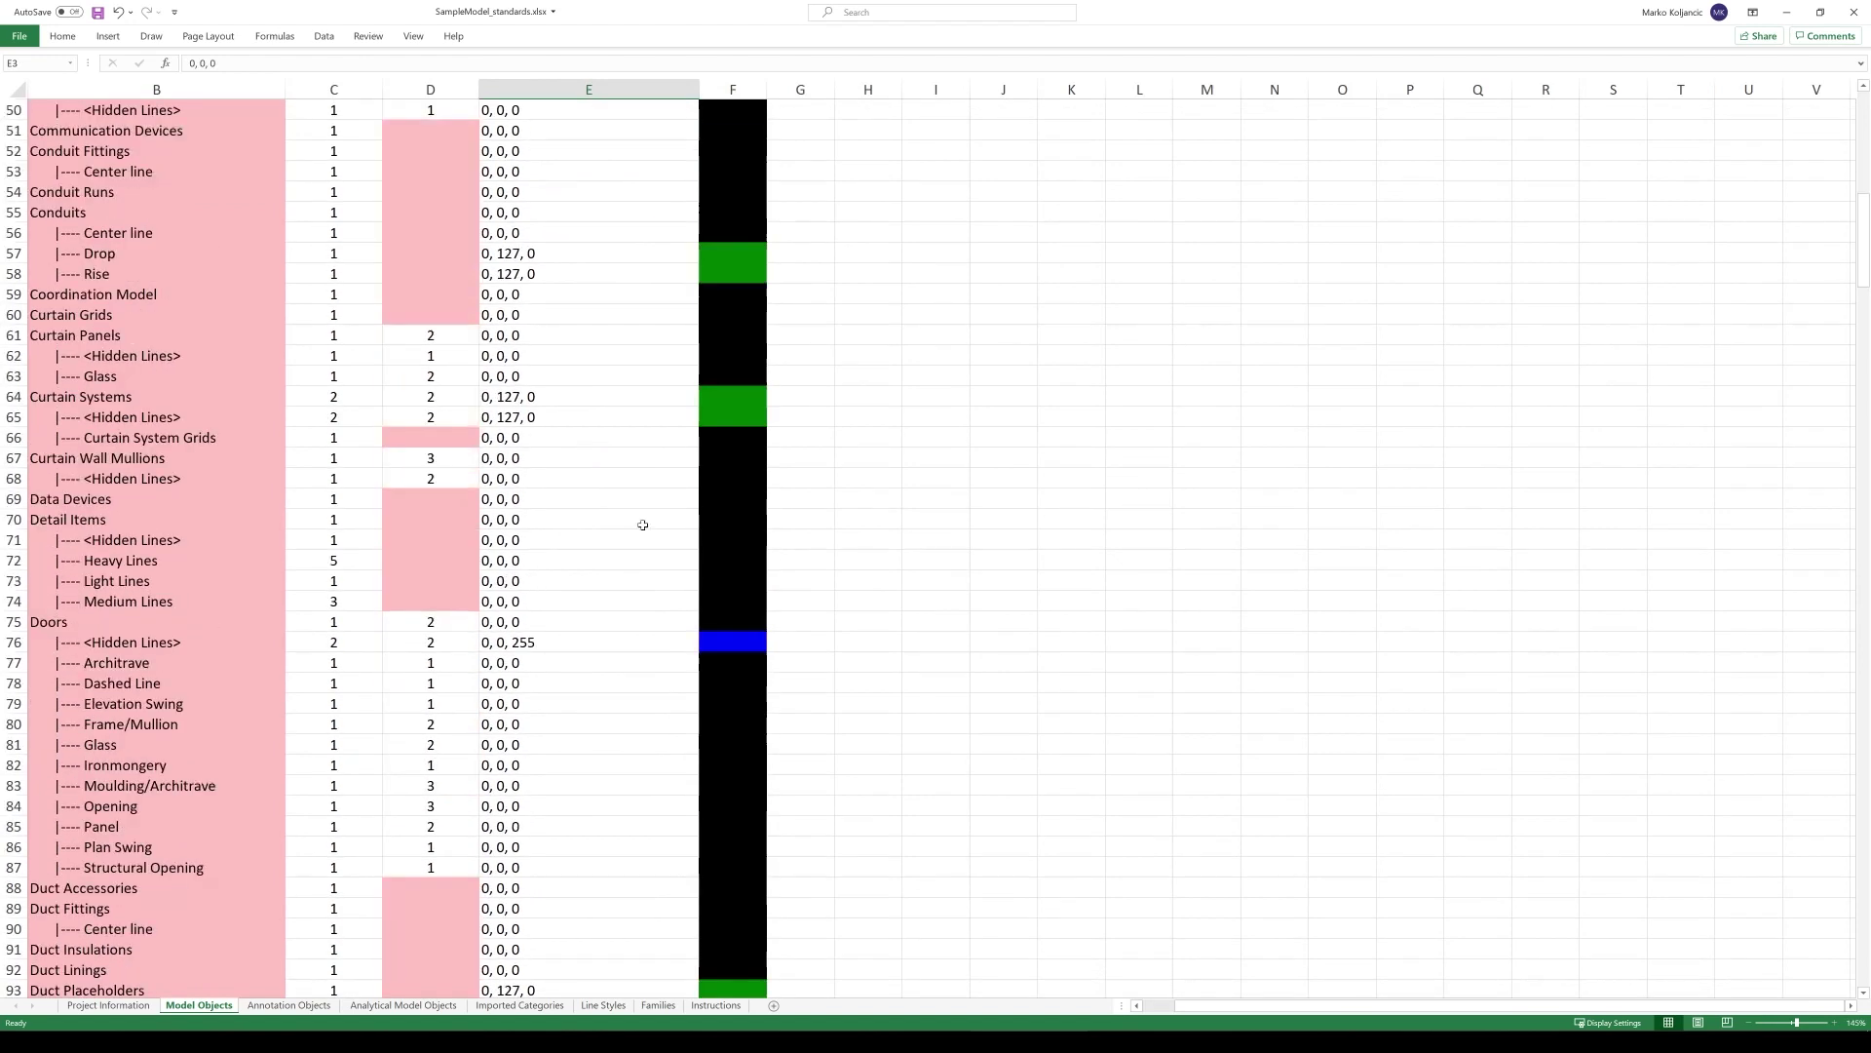
scroll(652, 431, down, 4)
click(512, 151)
click(989, 453)
click(535, 385)
click(575, 395)
click(733, 396)
Step: Examine the filter options of the Line Color (R, G, B) column on the Model Objects sheet
scroll(802, 514, up, 8)
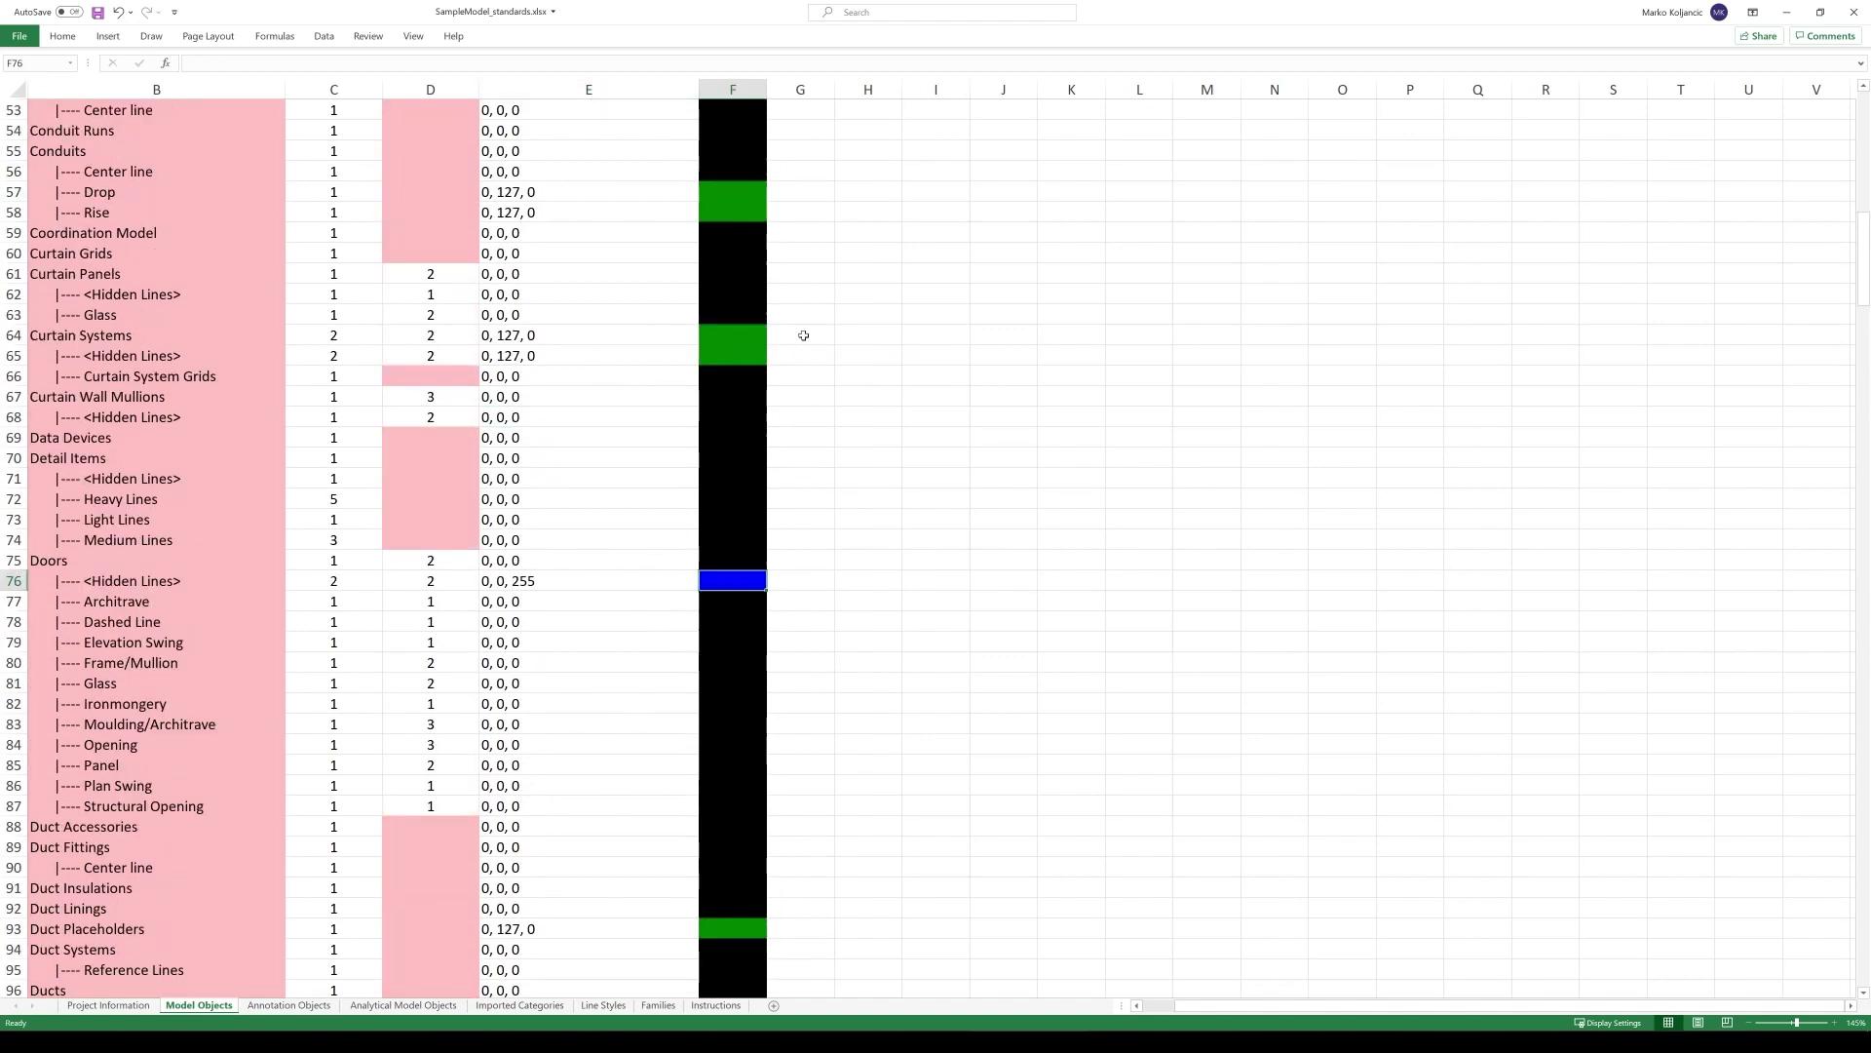
scroll(780, 253, up, 12)
click(692, 189)
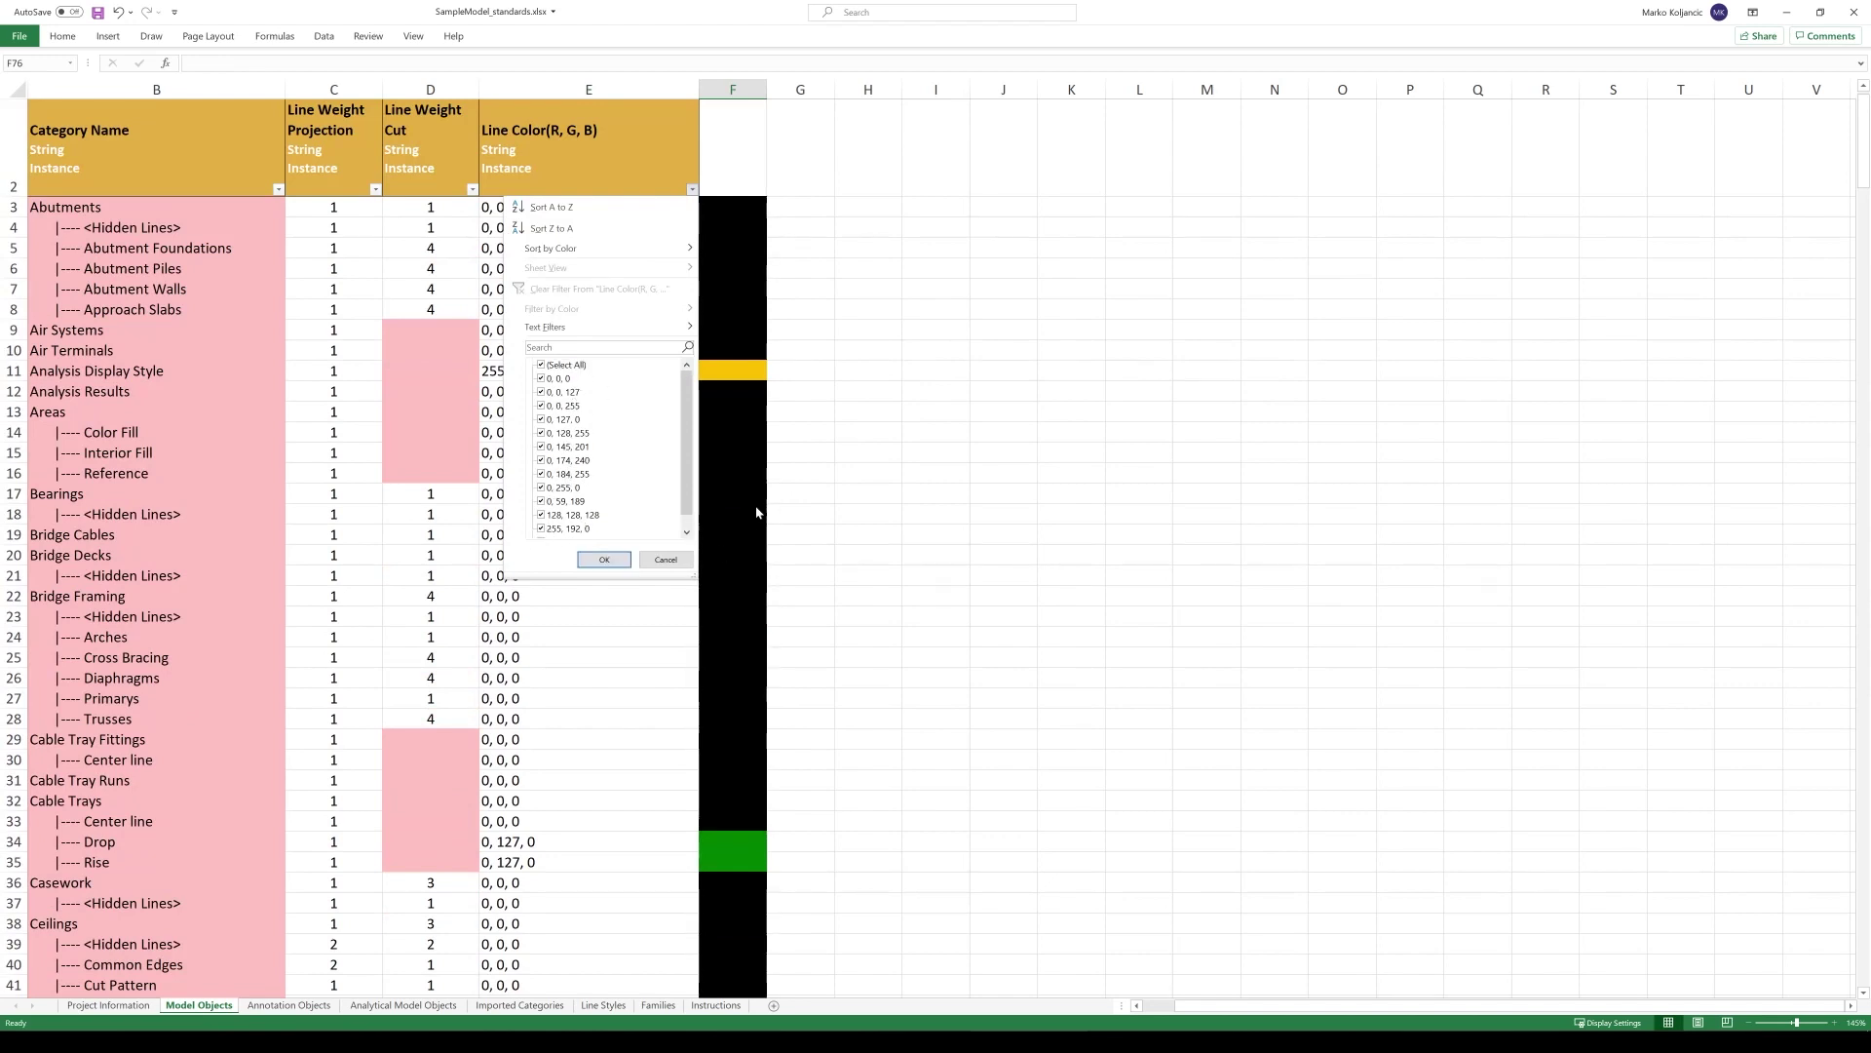
click(670, 559)
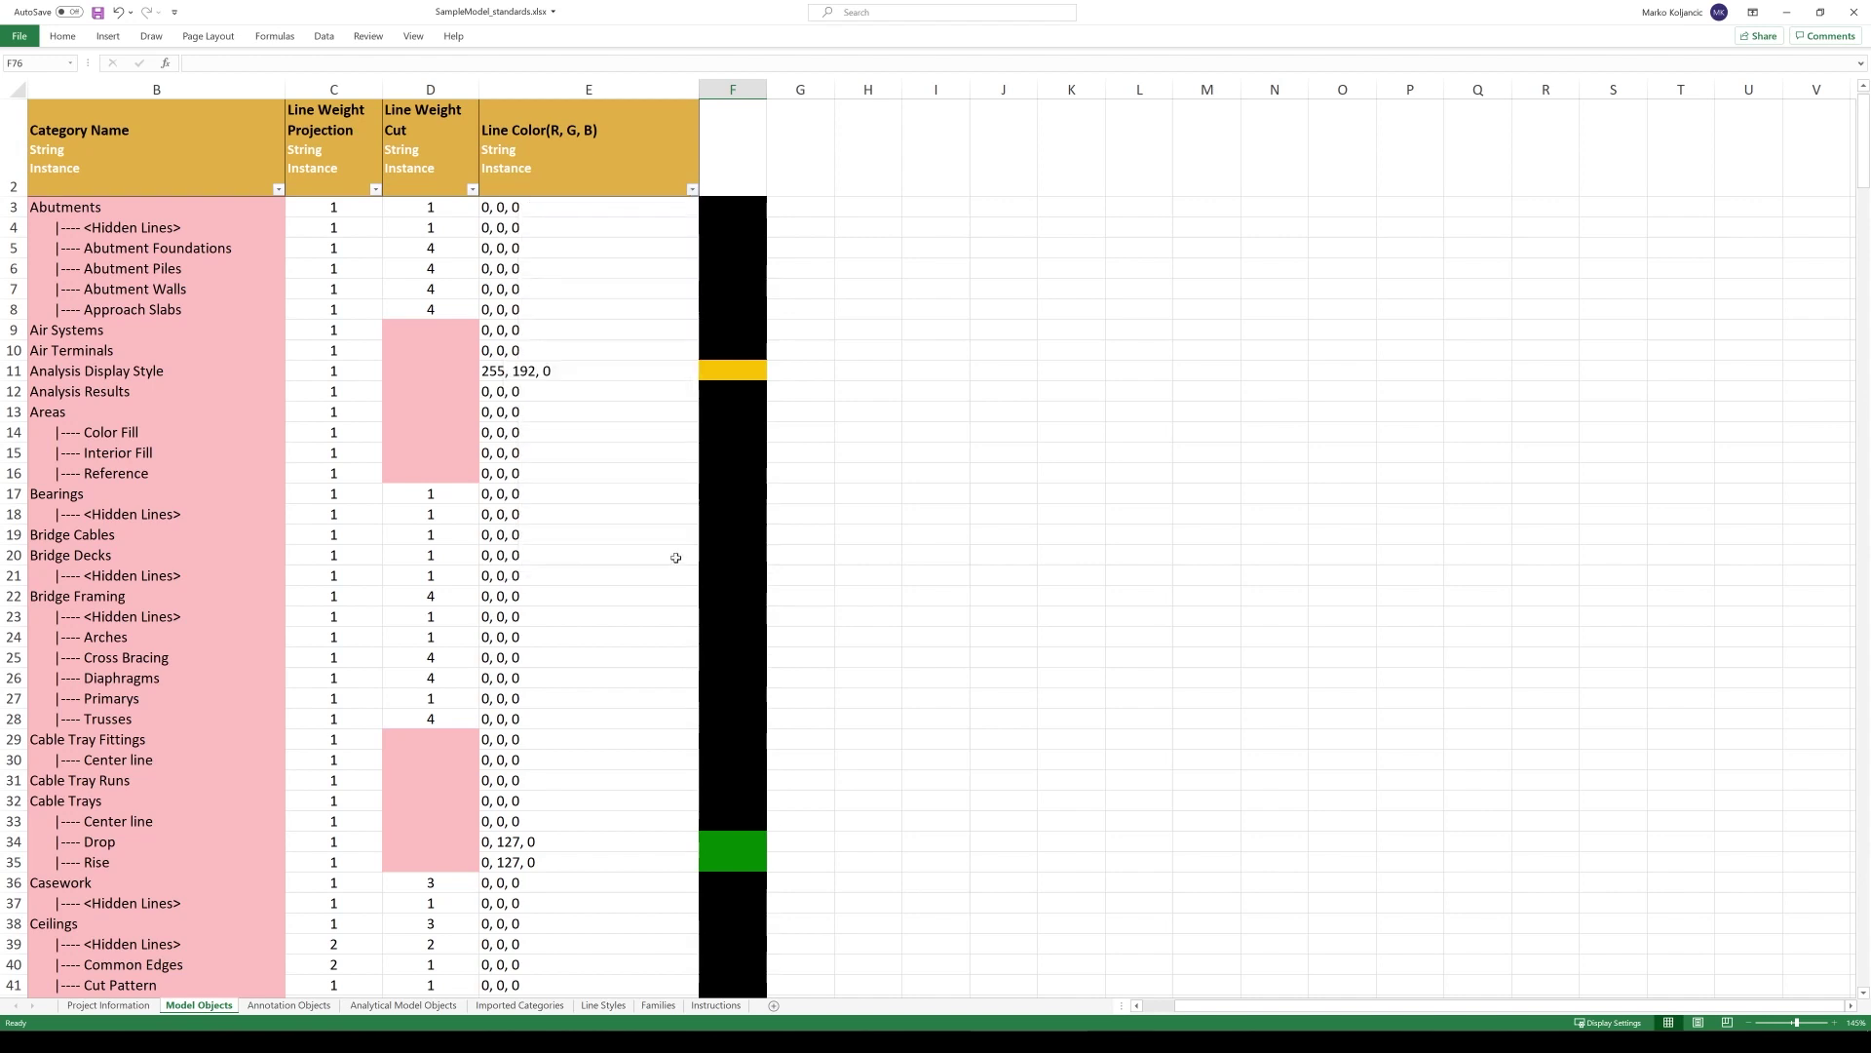
Step: Look through the categories and subcategories on the Annotation Objects sheet
click(326, 1011)
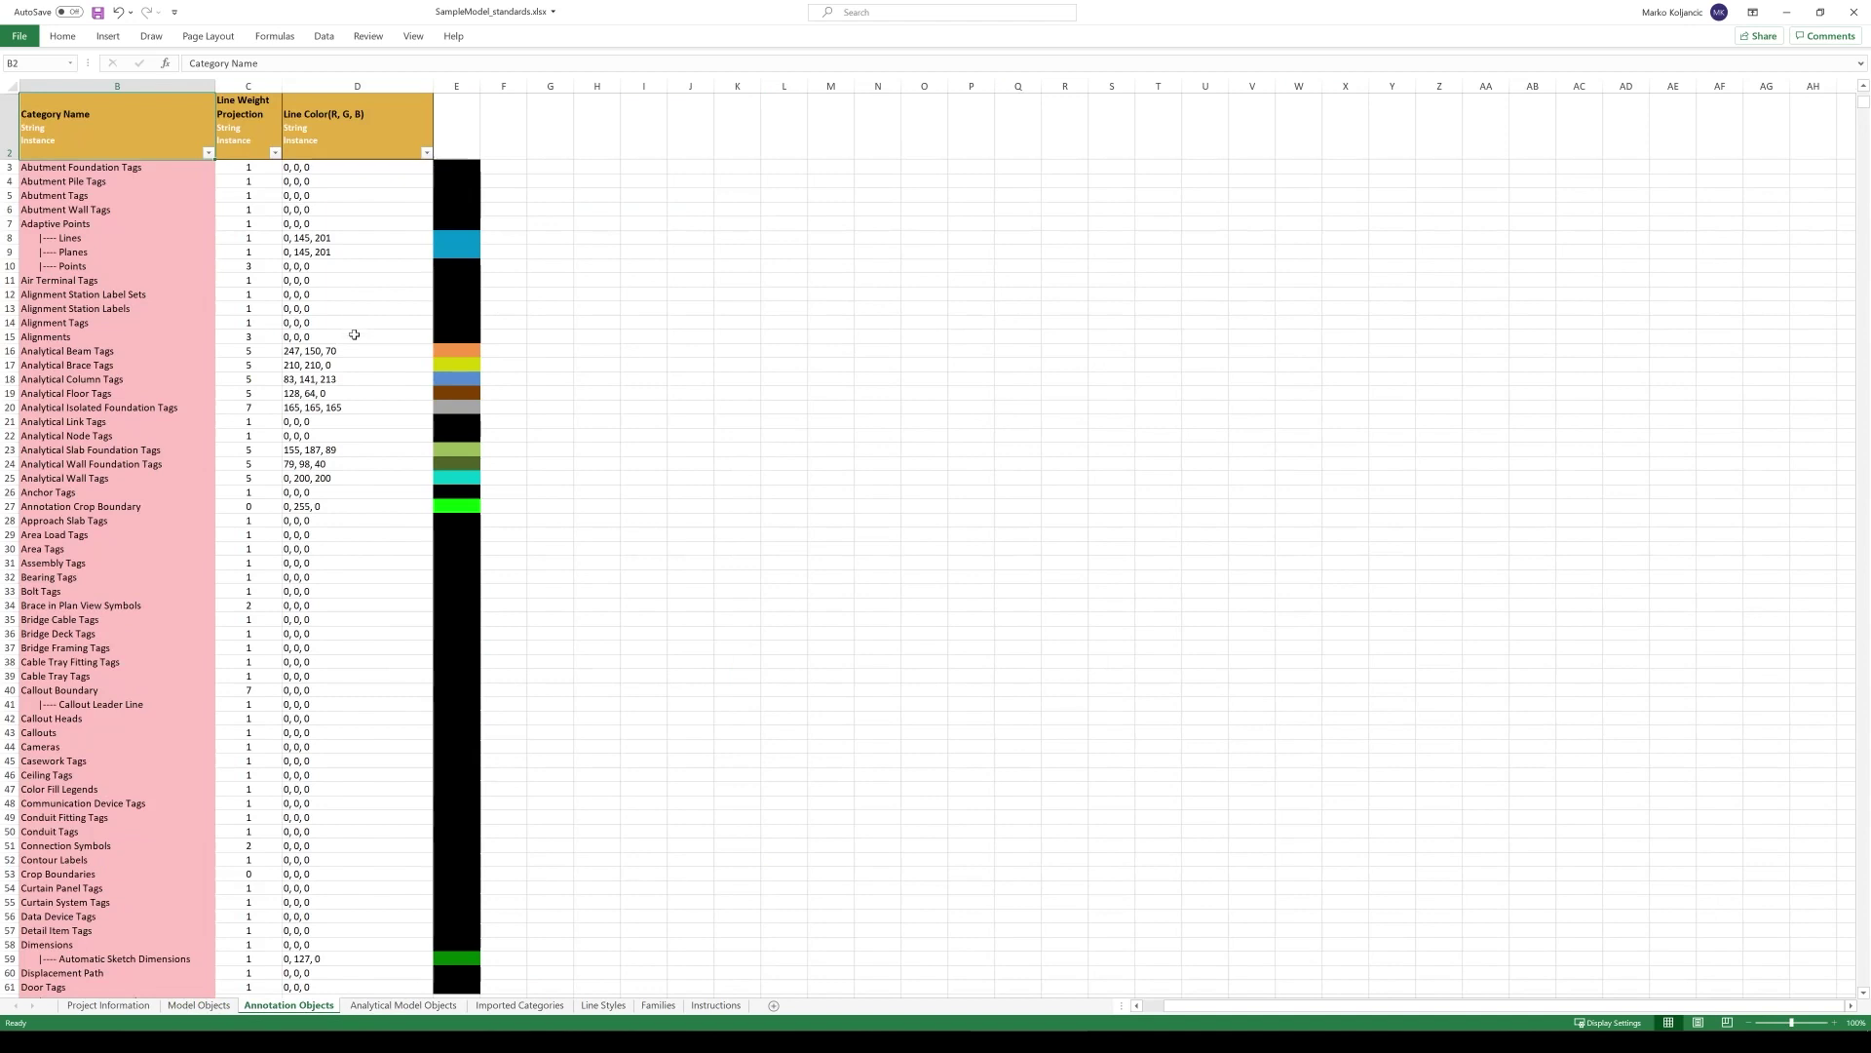
scroll(353, 334, down, 9)
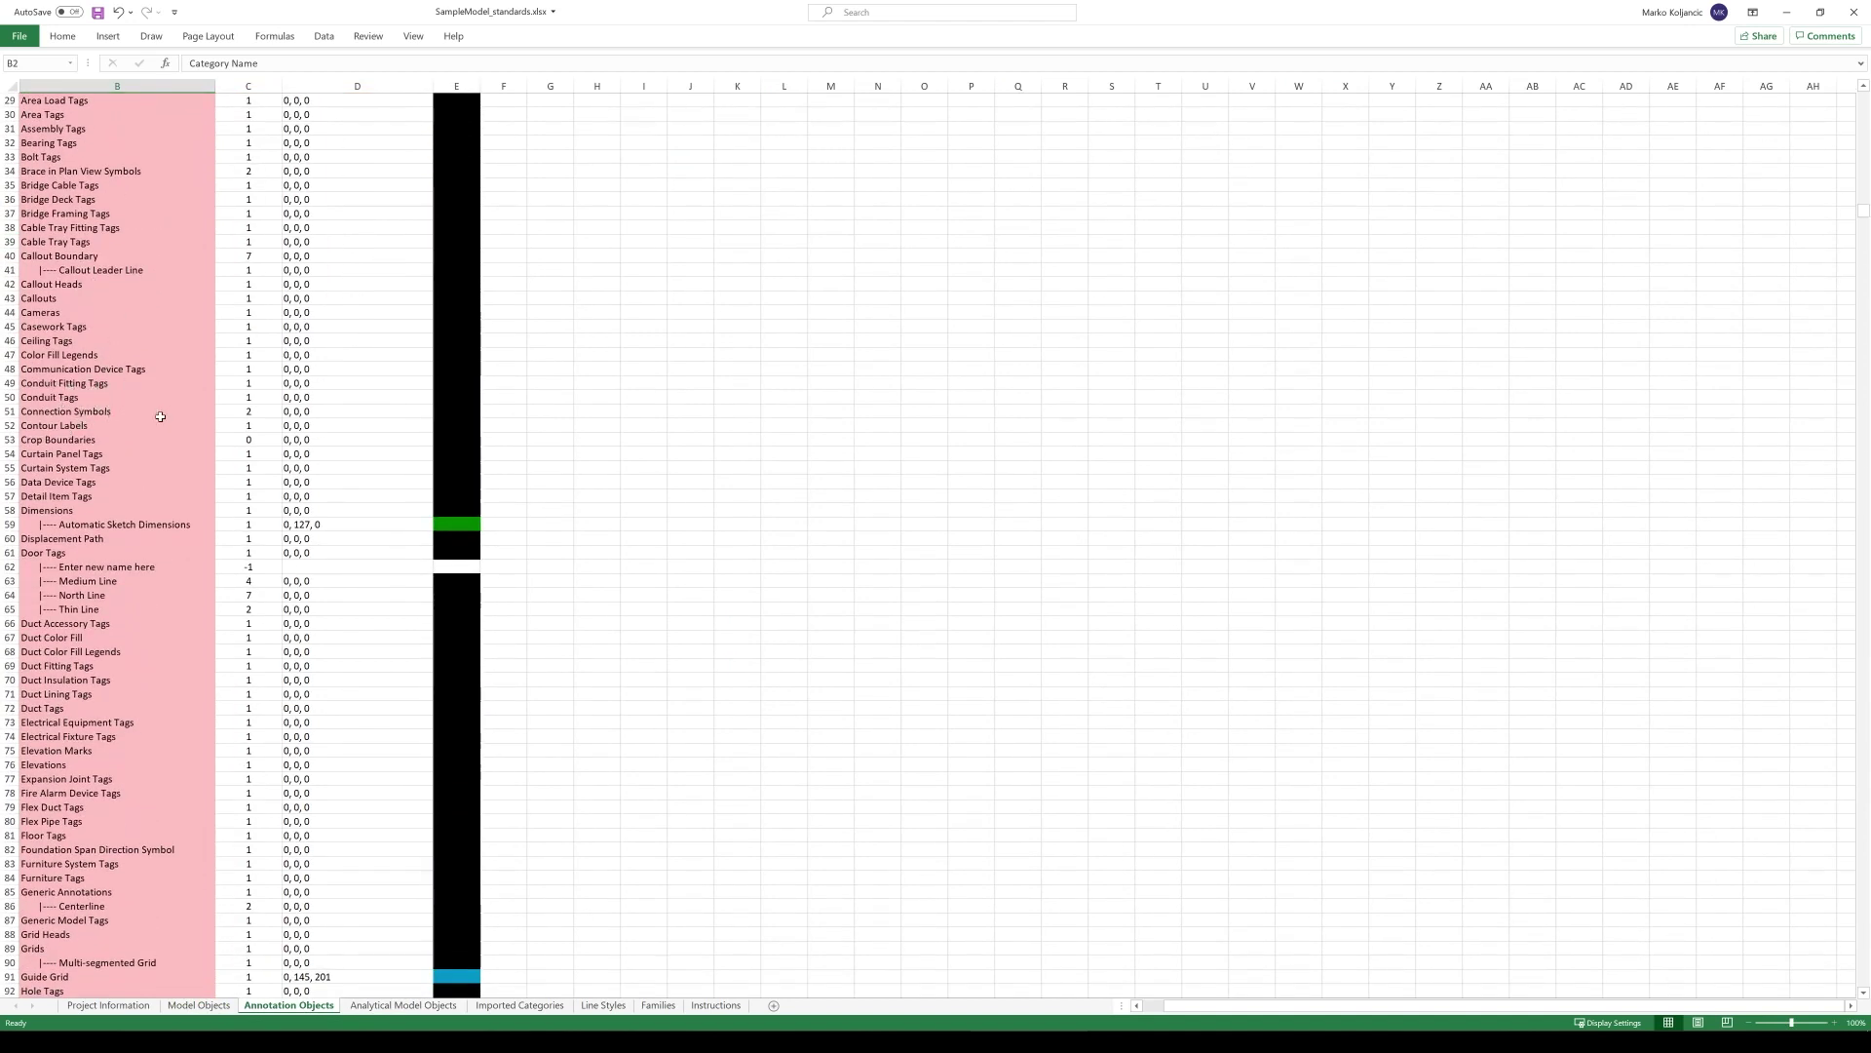
scroll(318, 471, down, 3)
scroll(318, 471, down, 11)
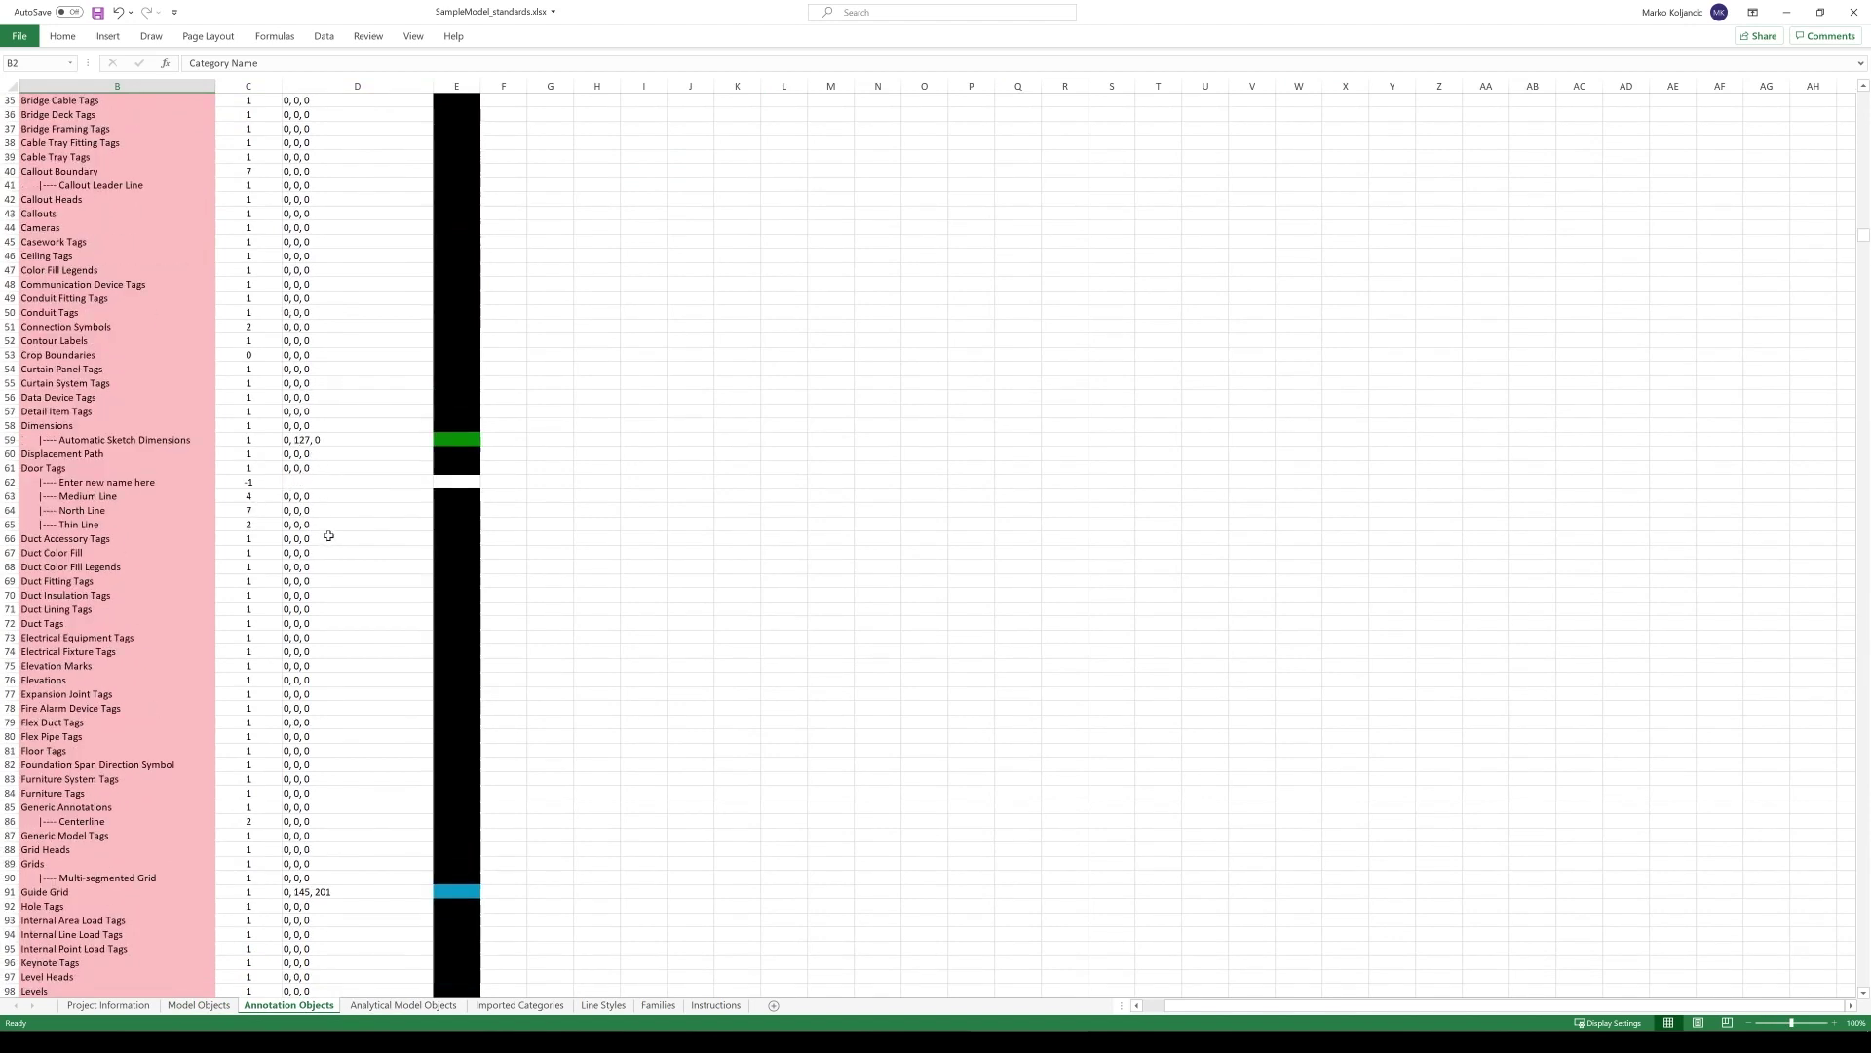
scroll(273, 244, up, 20)
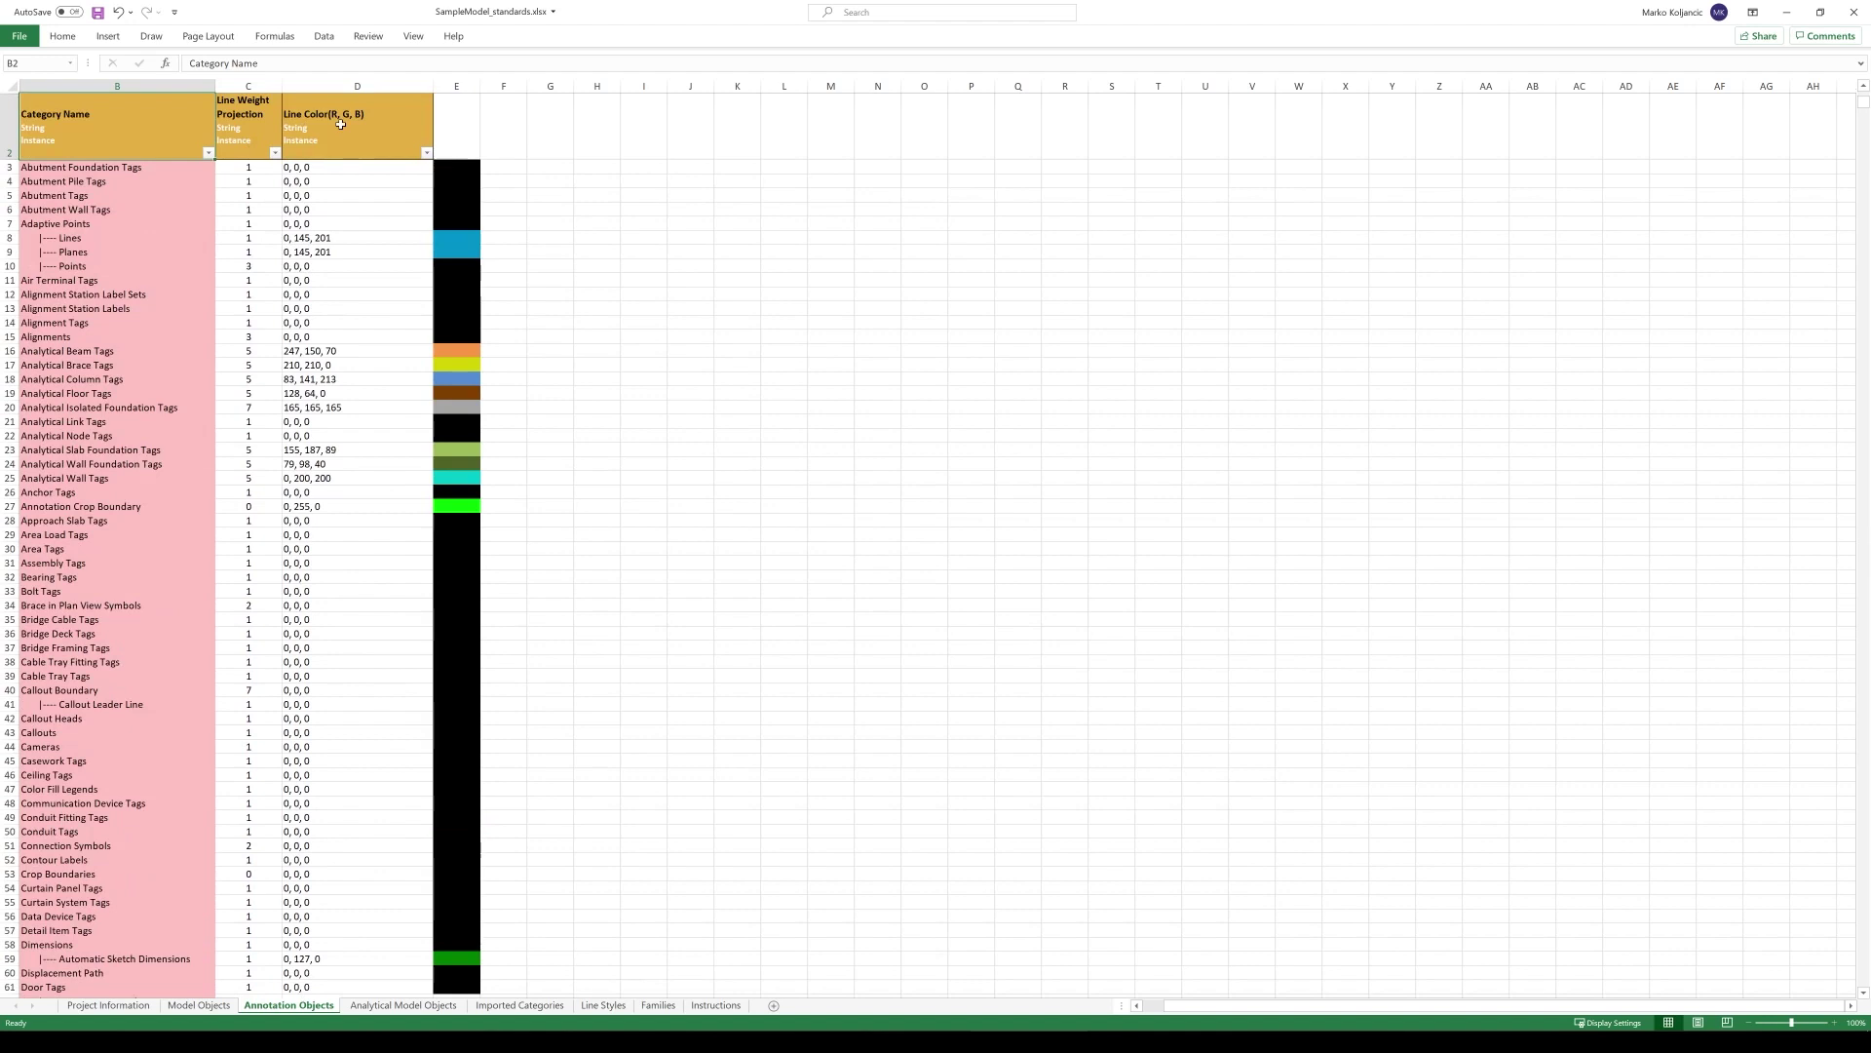
Step: Compare the annotation categories' Line Color (R, G, B) values with the color swatches in column E, particularly the analytical tags
drag(340, 124, 376, 583)
click(838, 506)
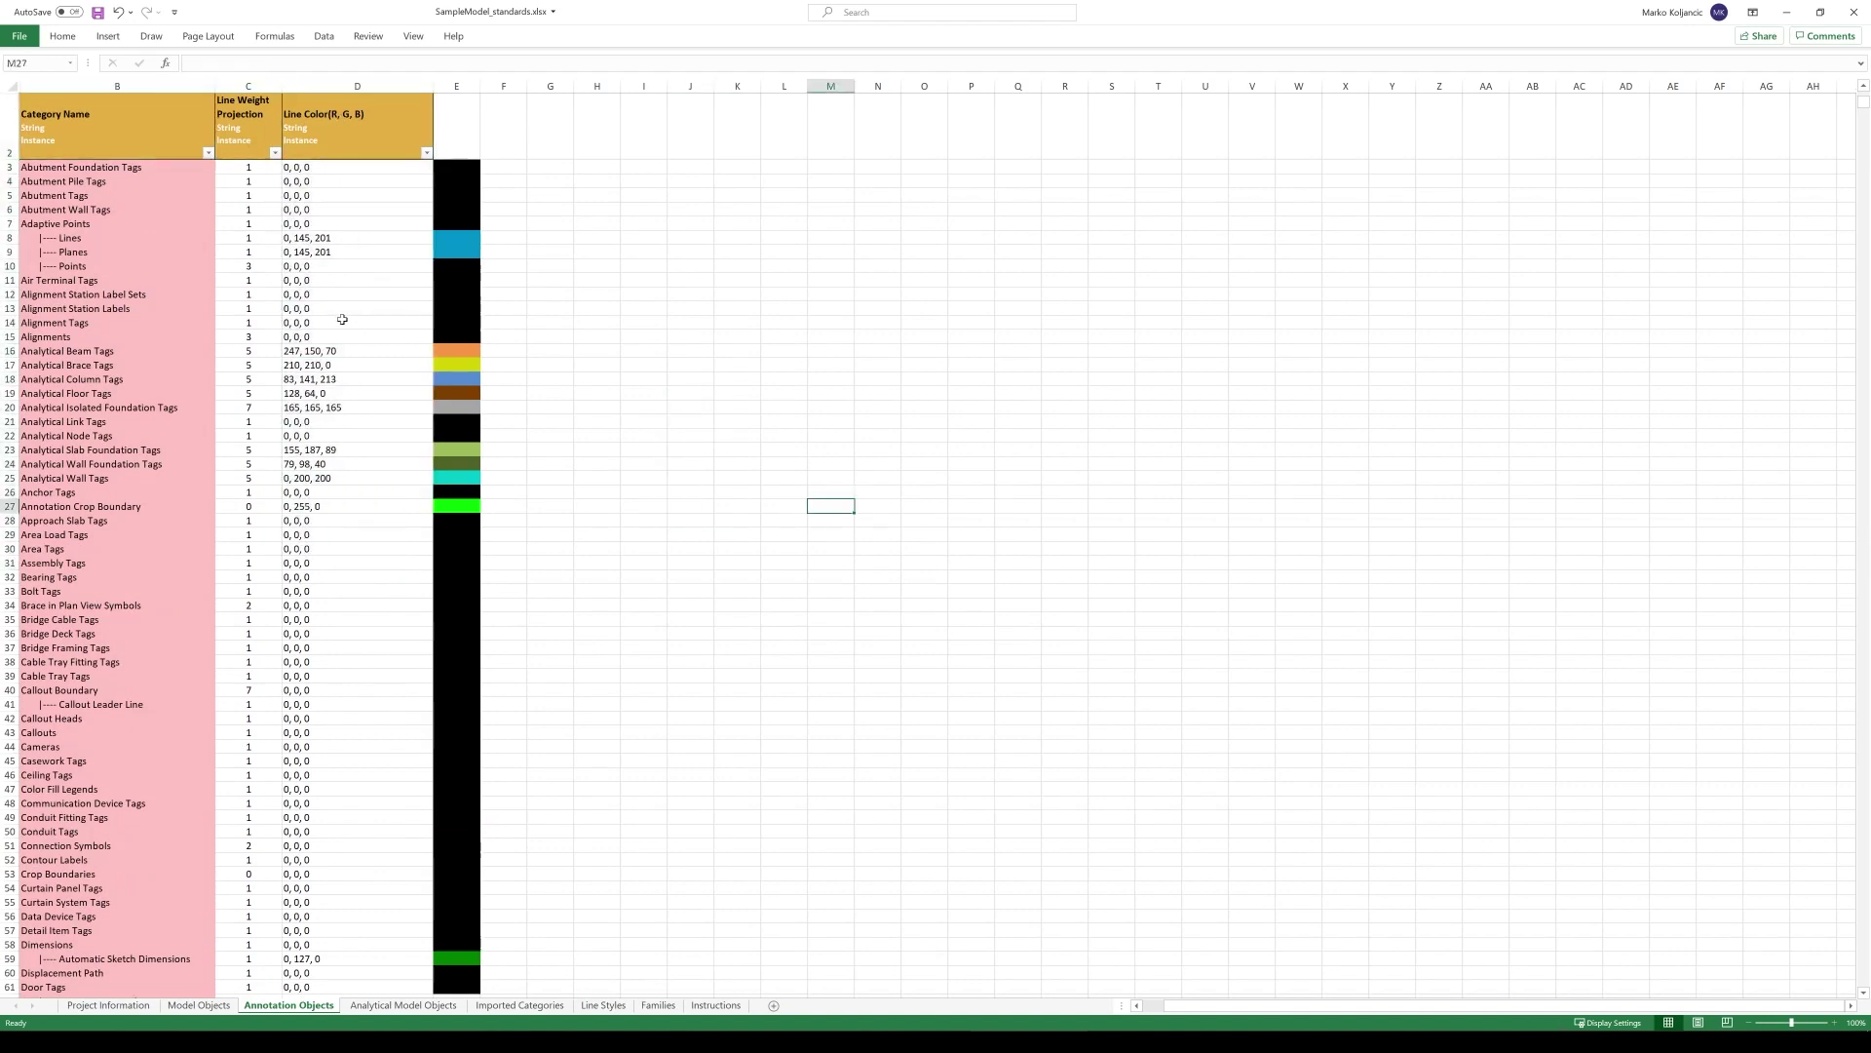
drag(336, 295, 375, 520)
drag(456, 350, 456, 520)
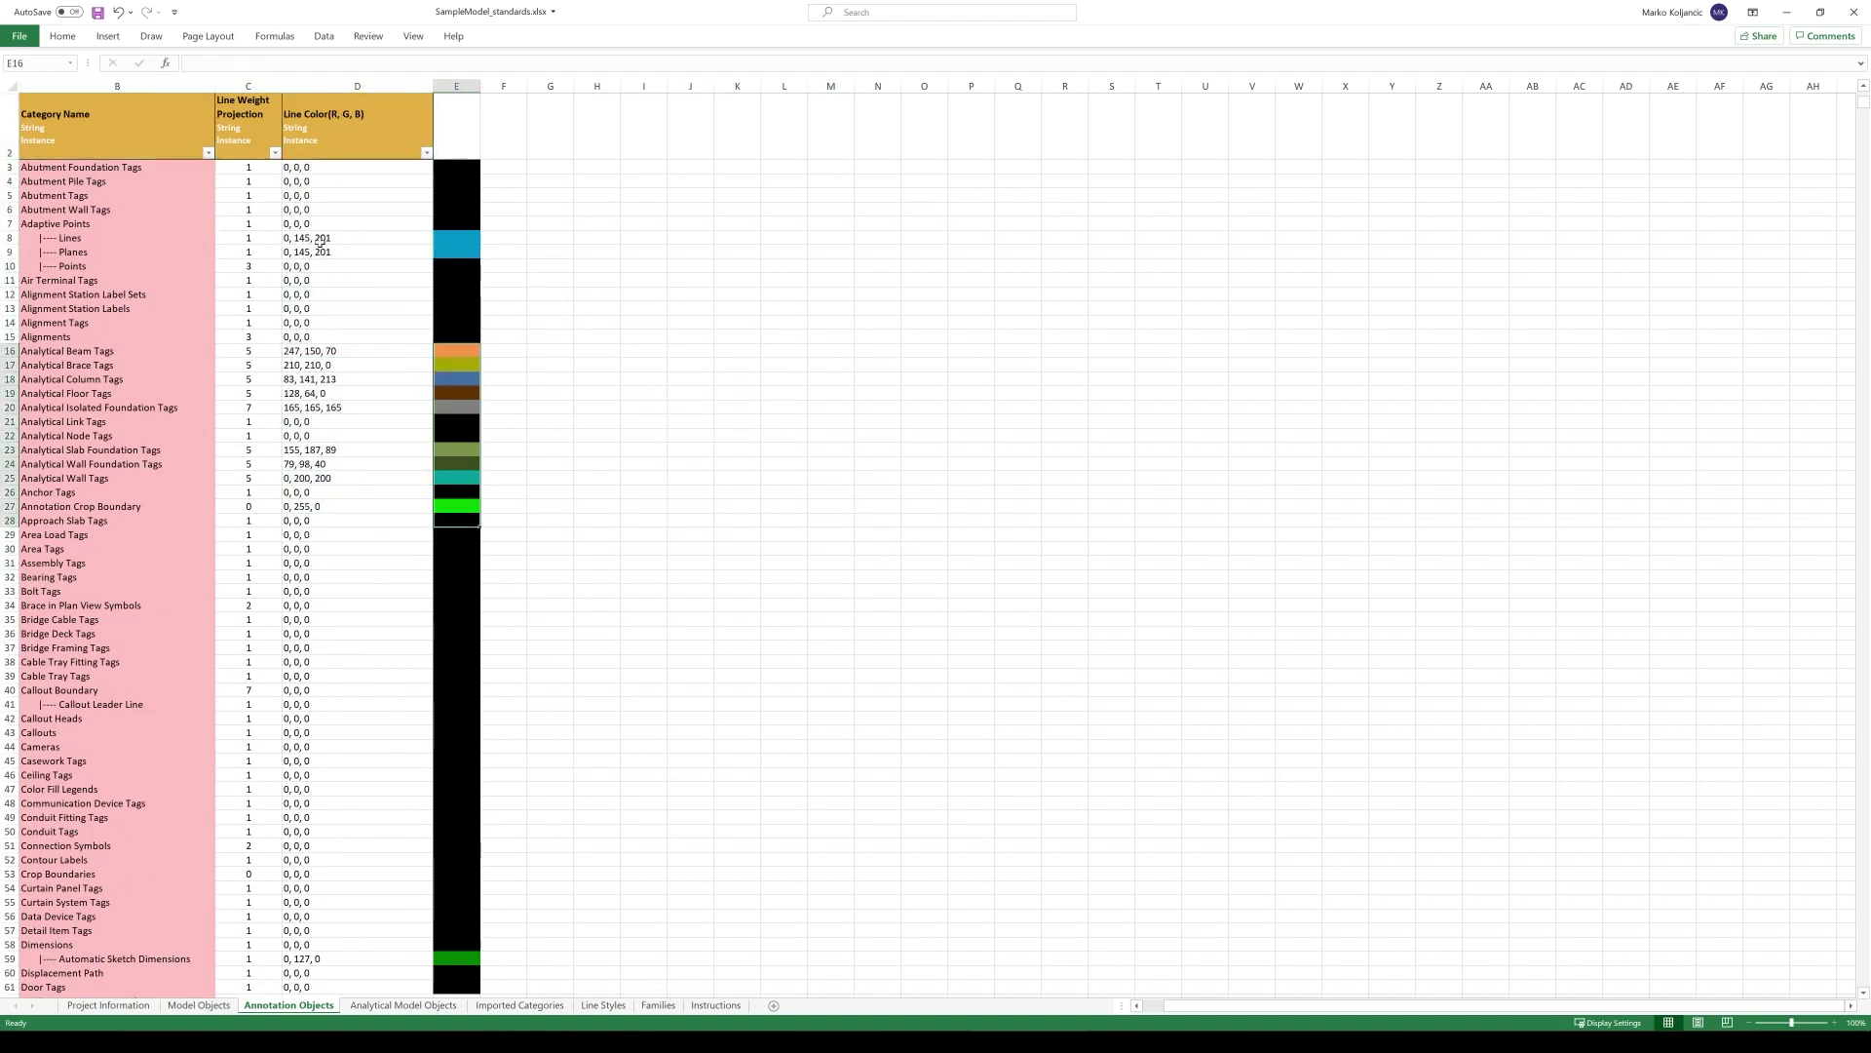
Step: Examine the categories and Line Color values on the Analytical Model Objects sheet
click(403, 1005)
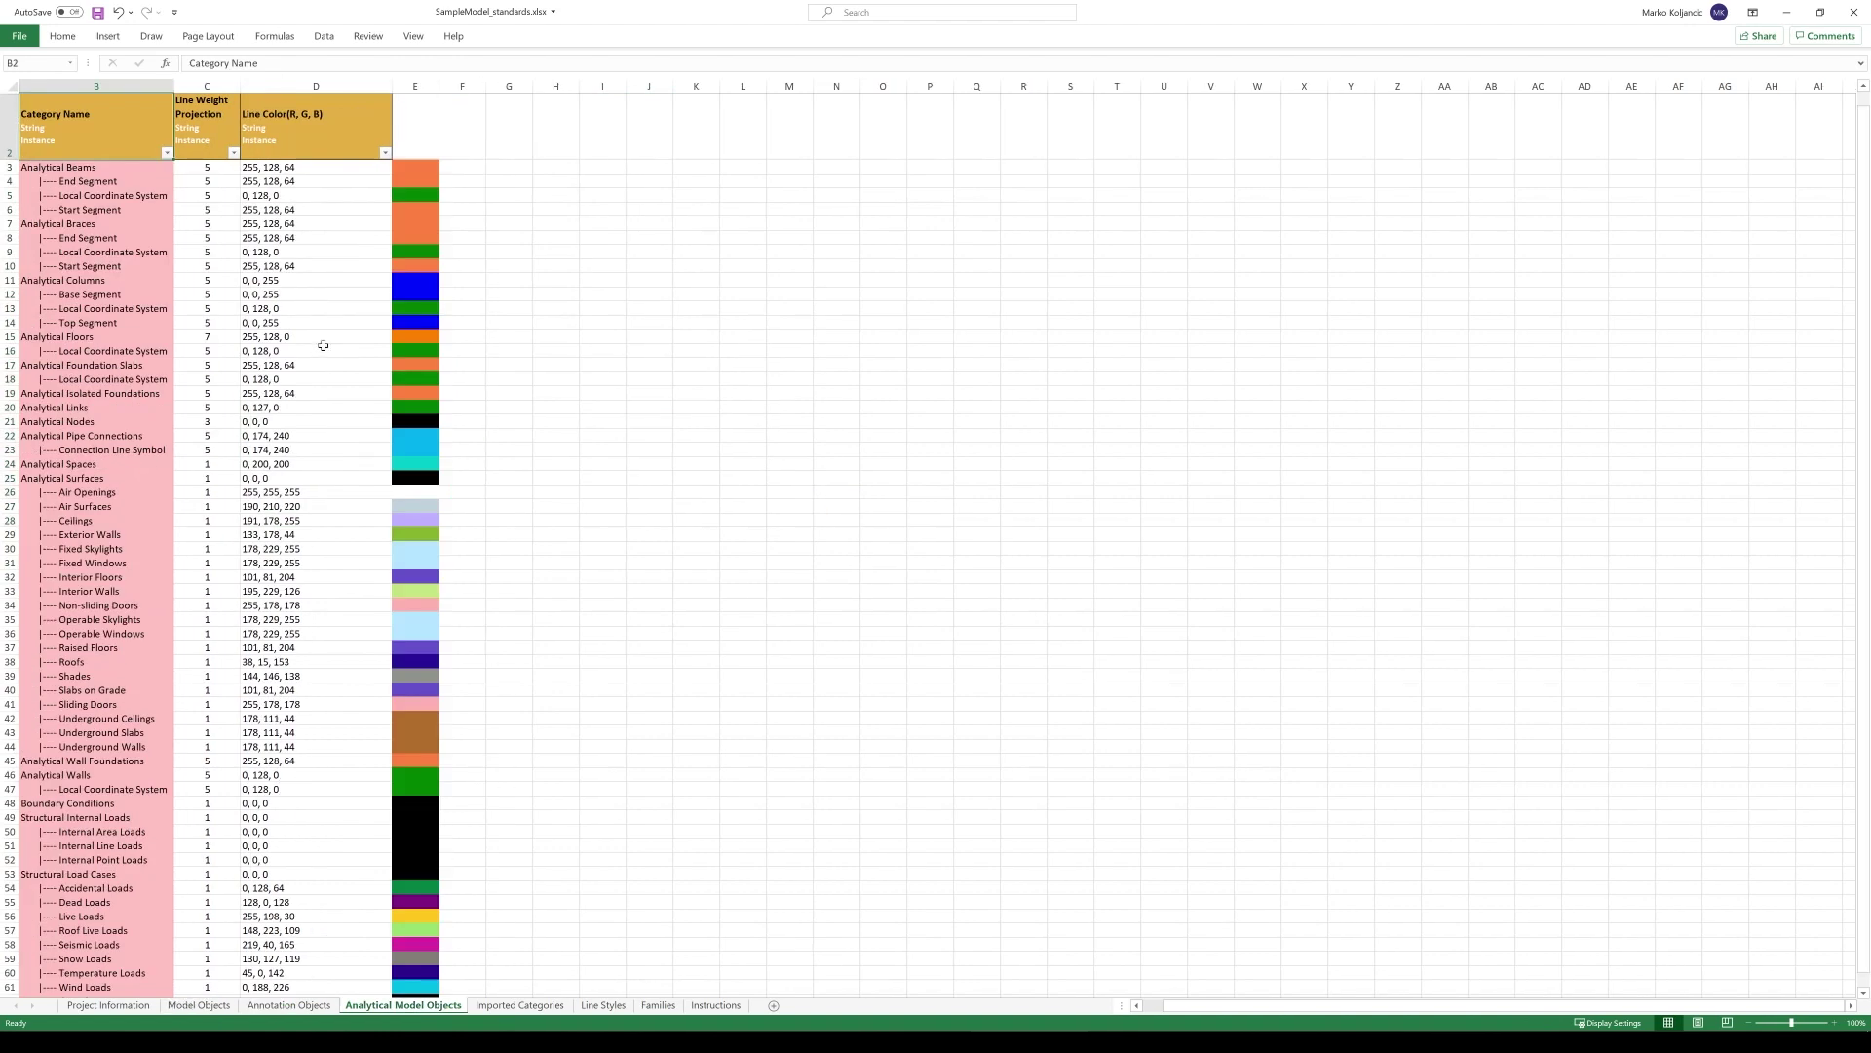
drag(289, 167, 322, 866)
click(647, 689)
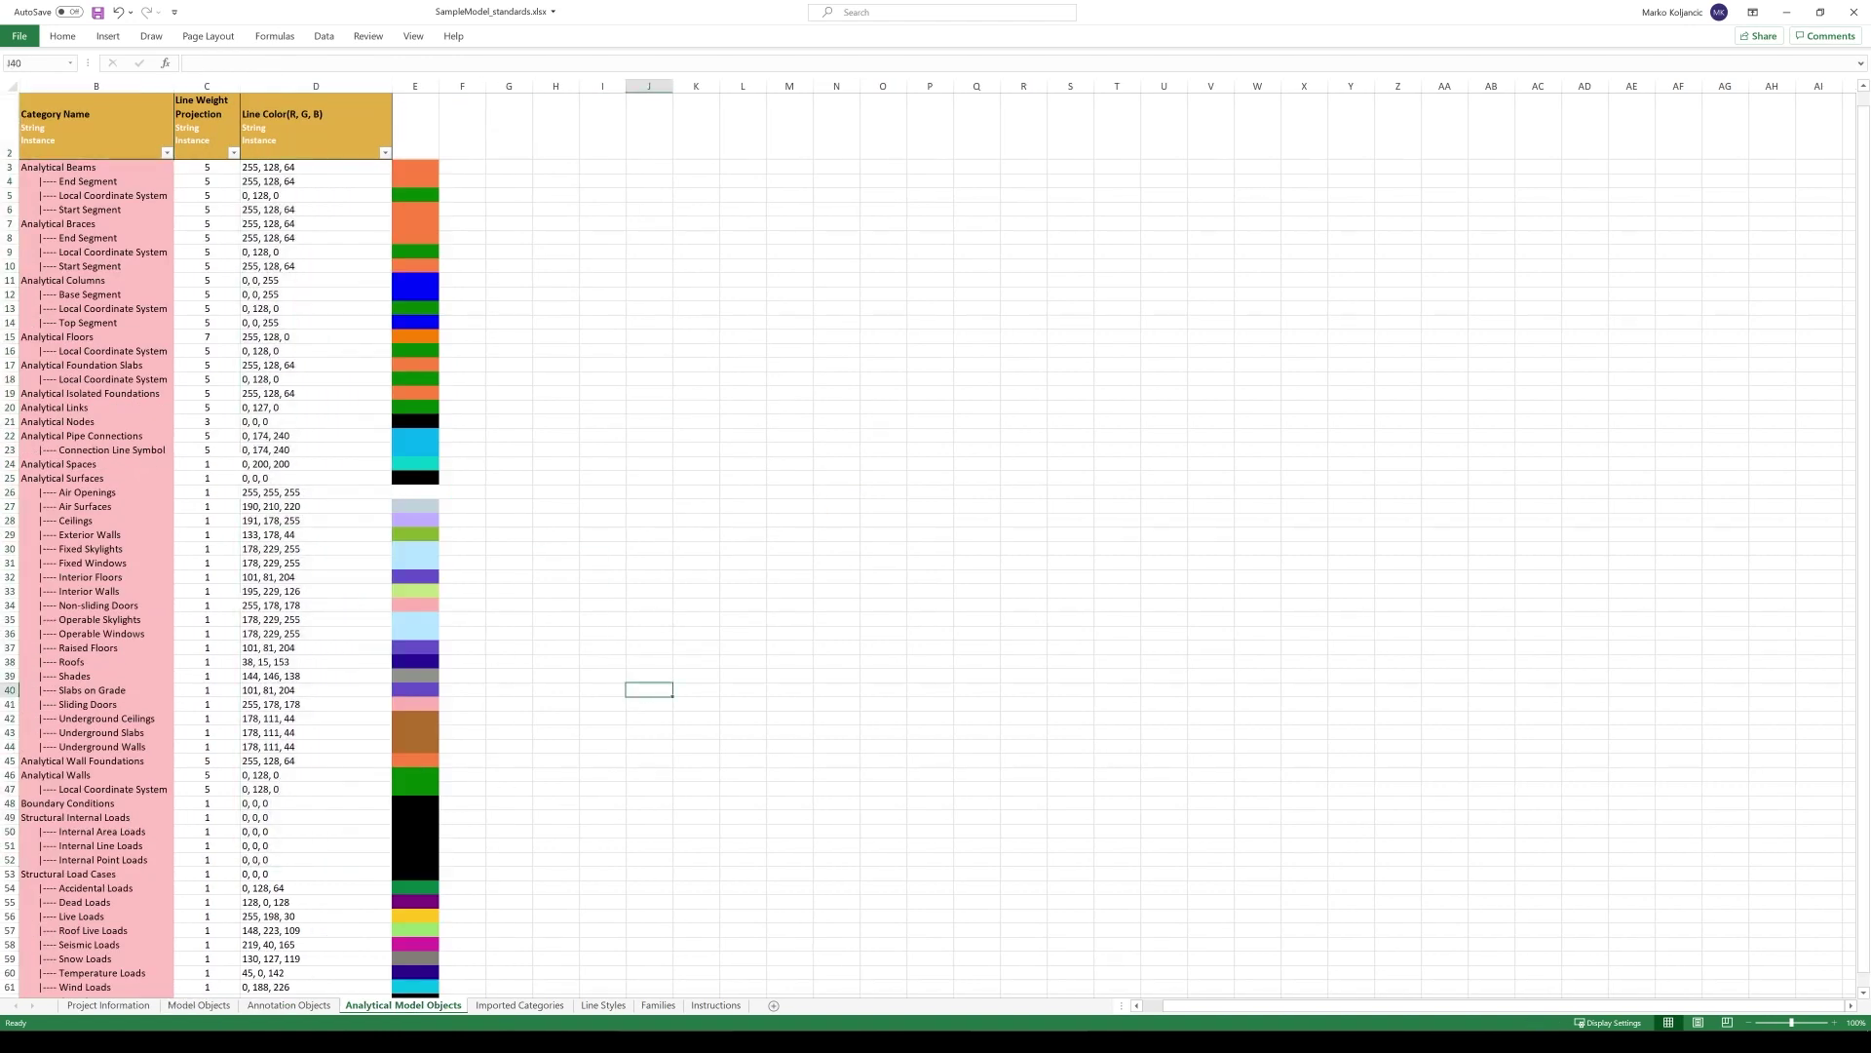
Step: Examine the Roofing Detail.dwg layers with their line weights and colors on the Imported Categories sheet
click(557, 1009)
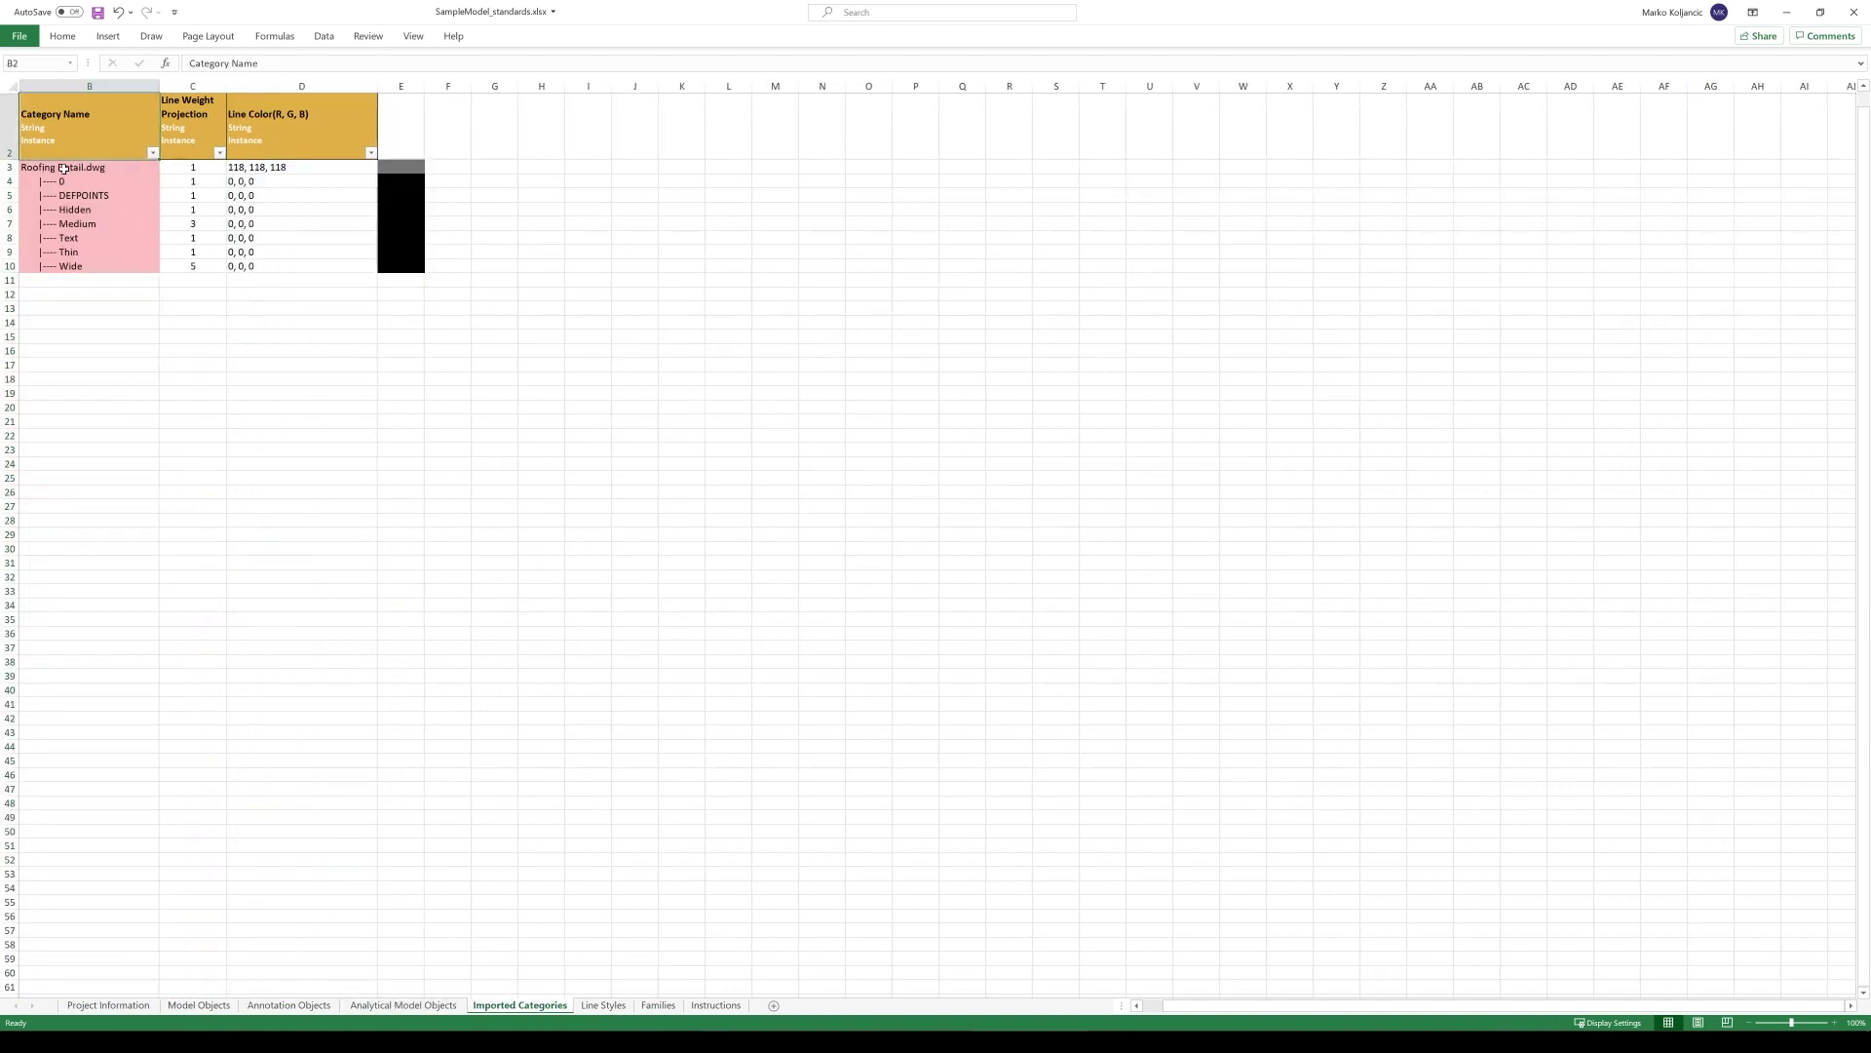
drag(89, 168, 432, 281)
click(301, 364)
drag(68, 167, 409, 267)
click(103, 166)
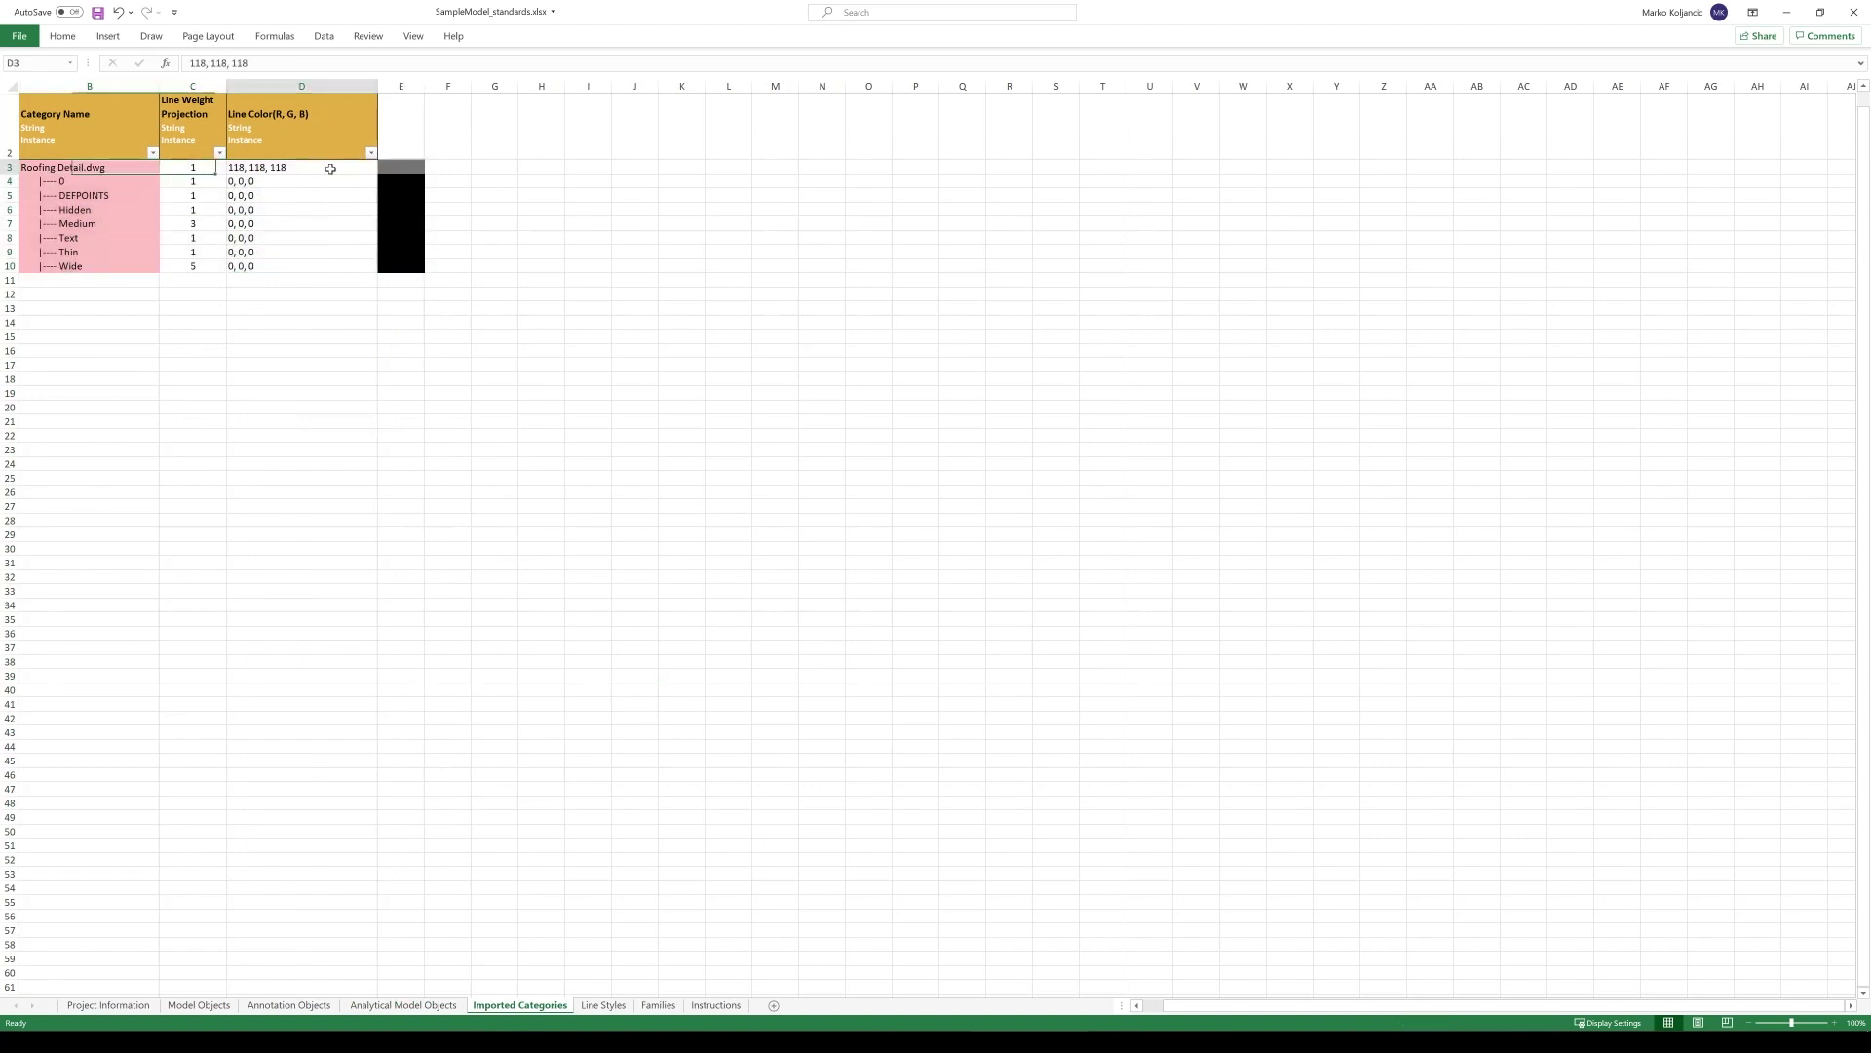
drag(351, 171, 396, 292)
click(413, 662)
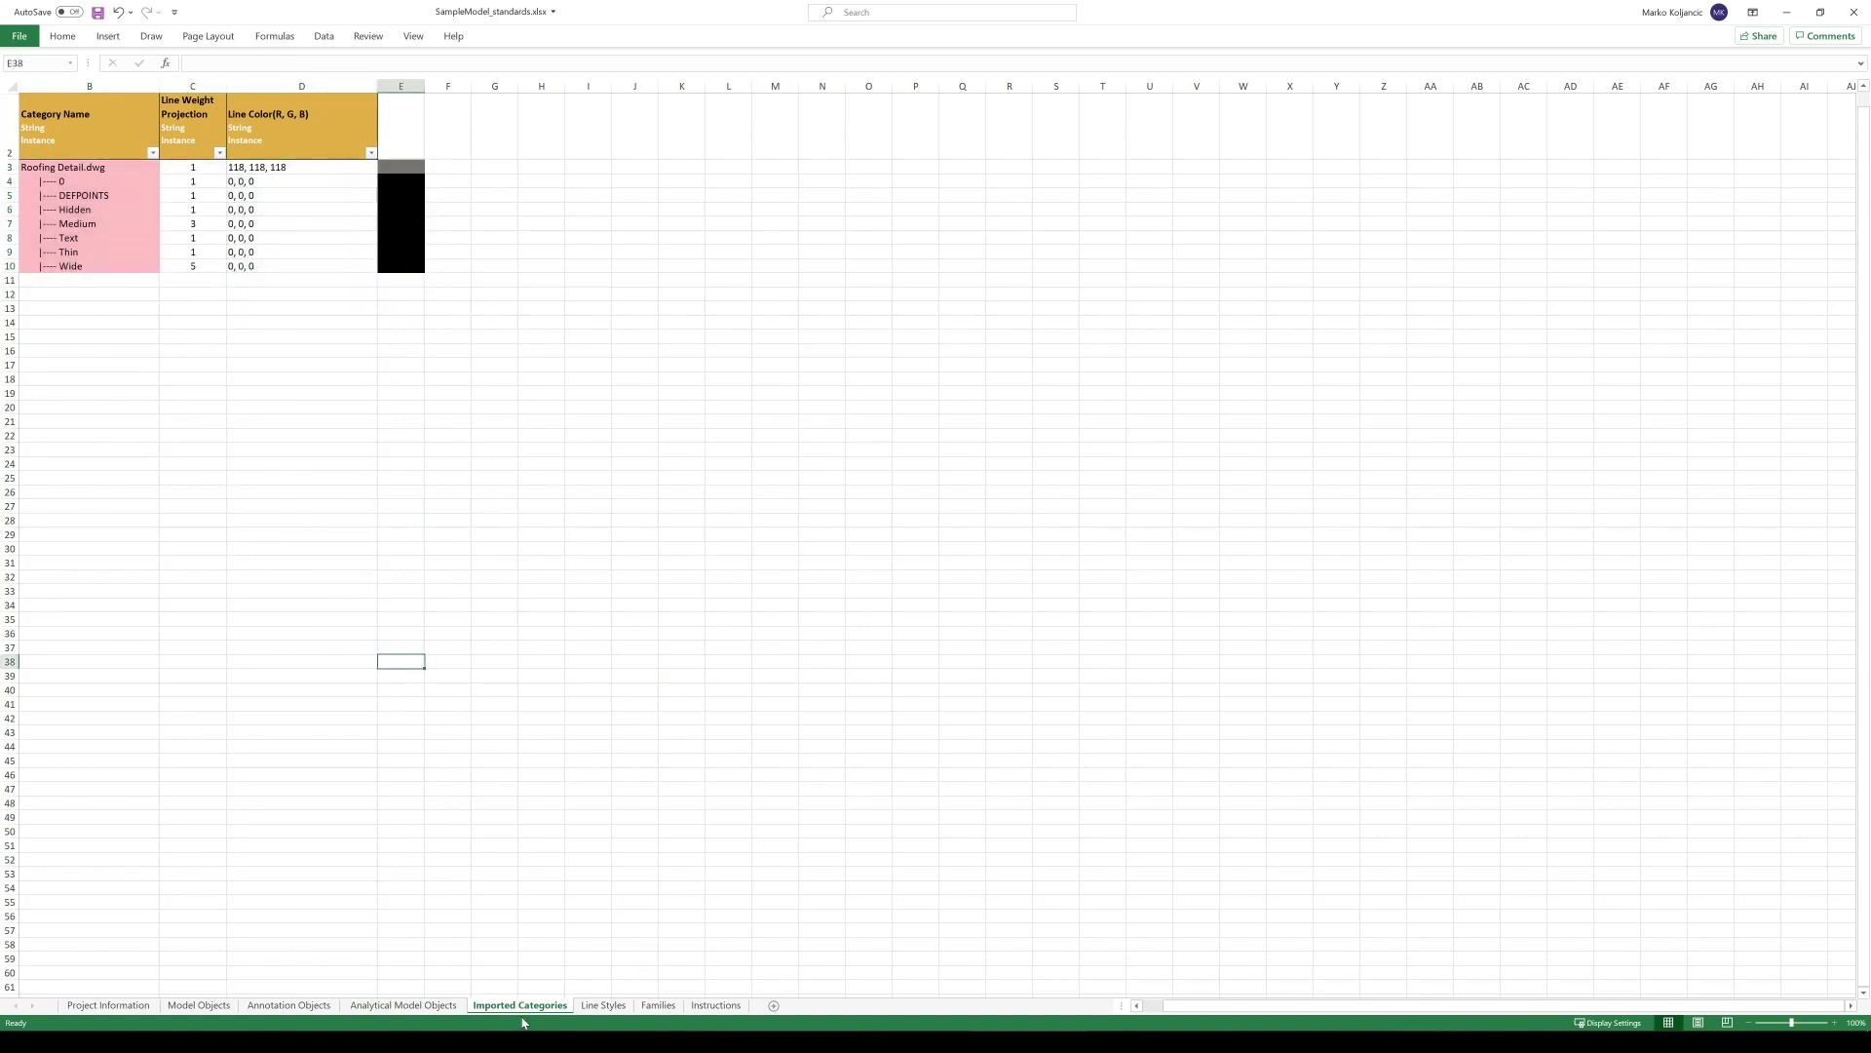
Step: Examine the line weights, color values and swatches of the Lines subcategories on the Line Styles sheet
click(604, 1005)
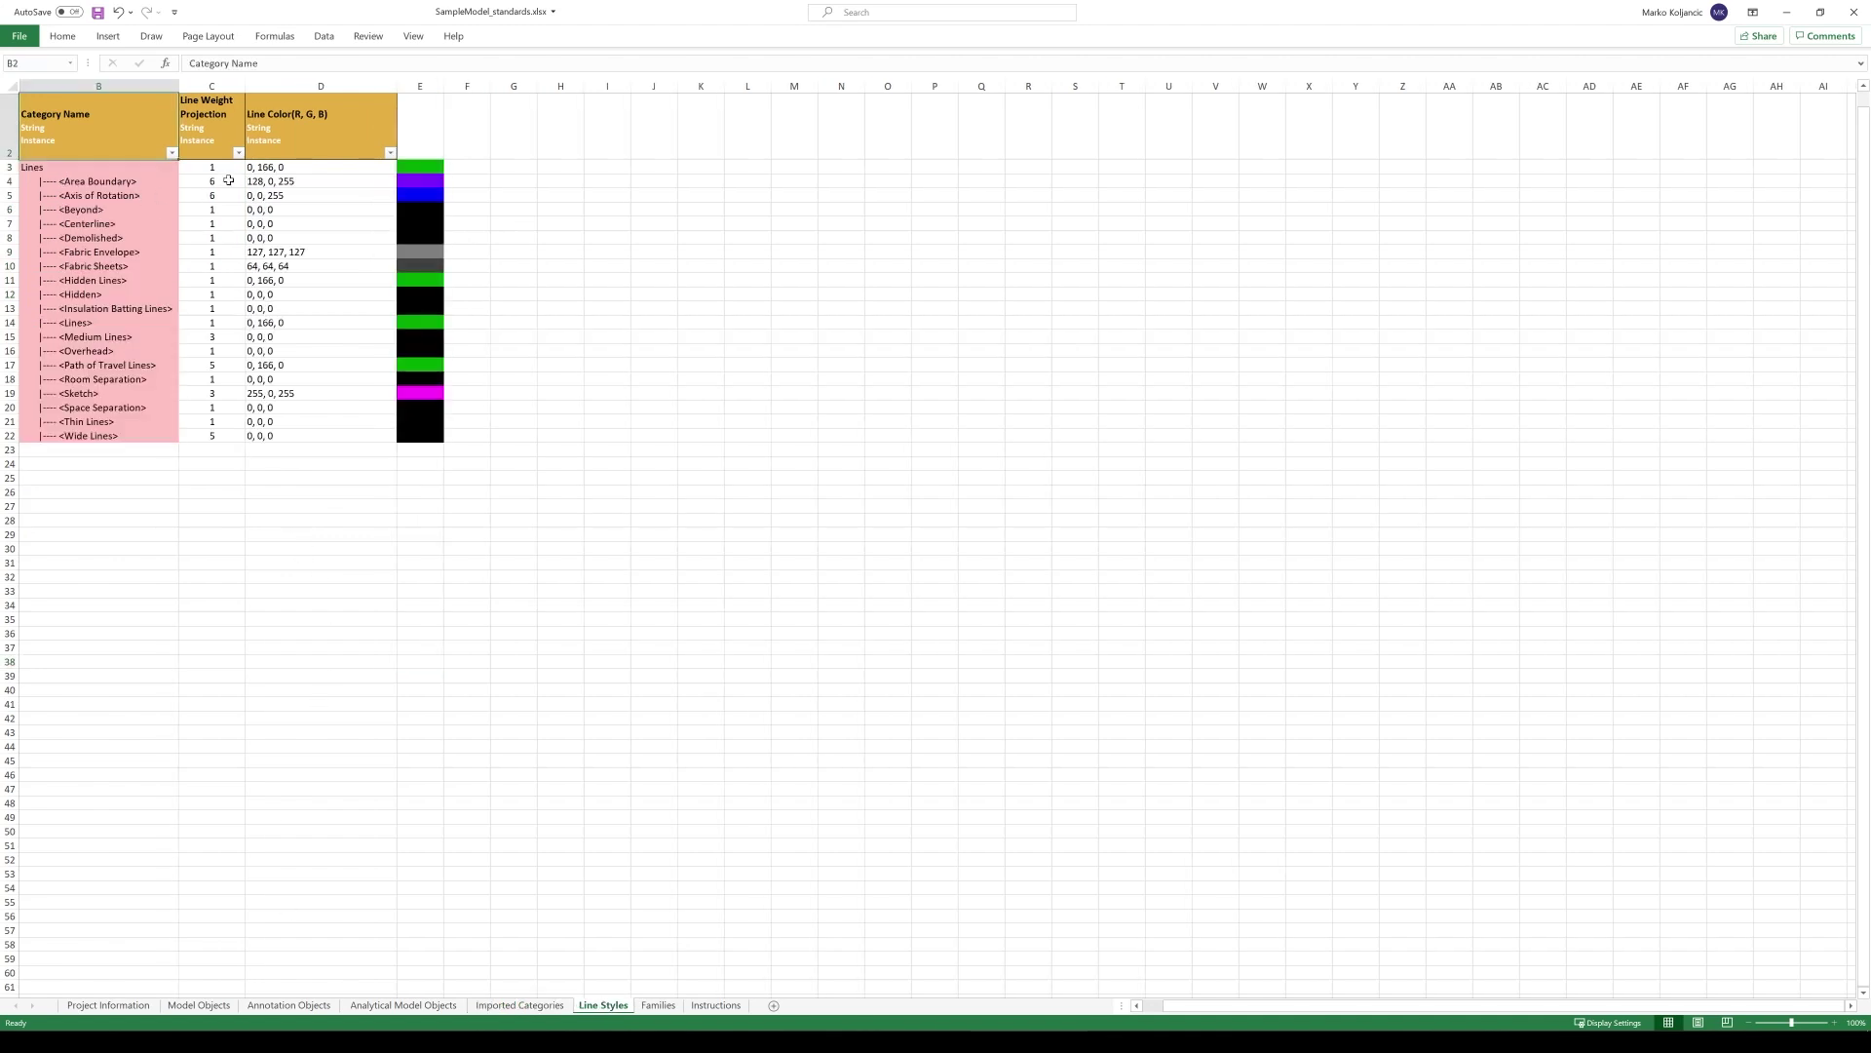
drag(220, 173, 434, 436)
click(419, 633)
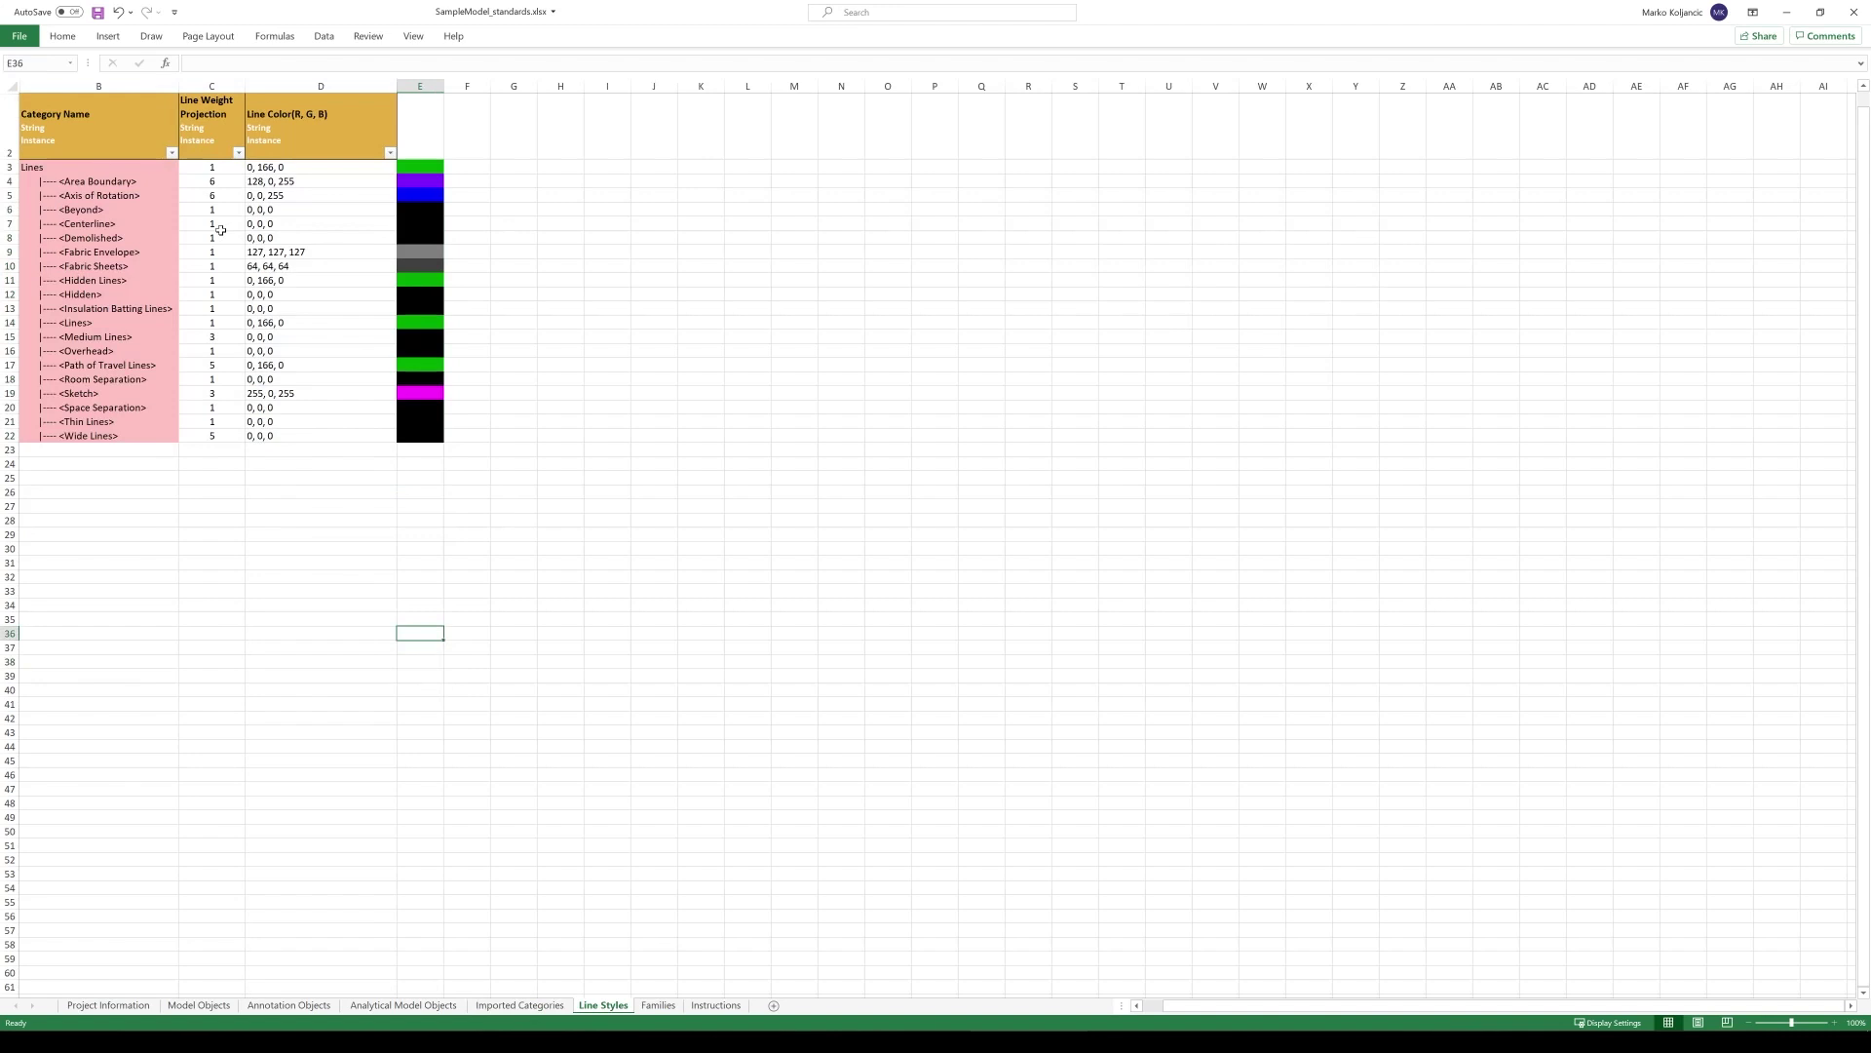
Step: Look through the hierarchical list of categories, families and types on the Families sheet, down to Detail Items
click(659, 1006)
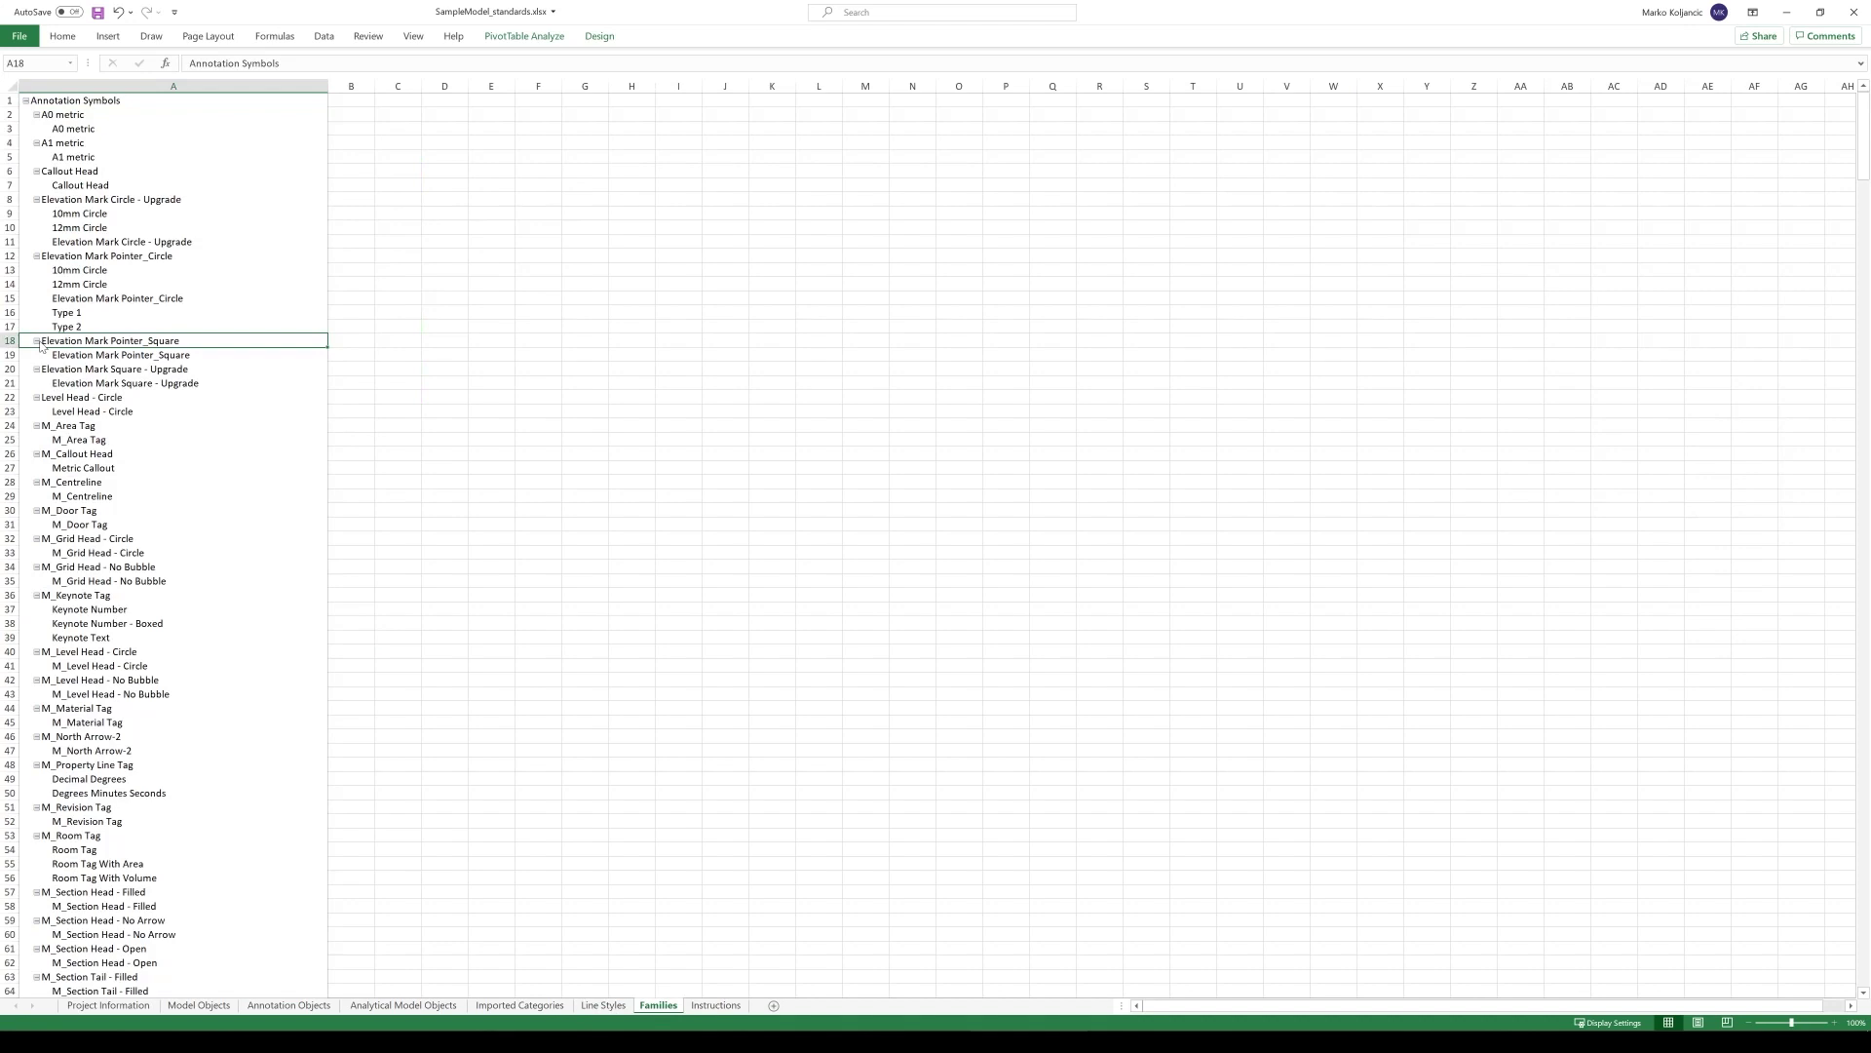
scroll(175, 516, down, 20)
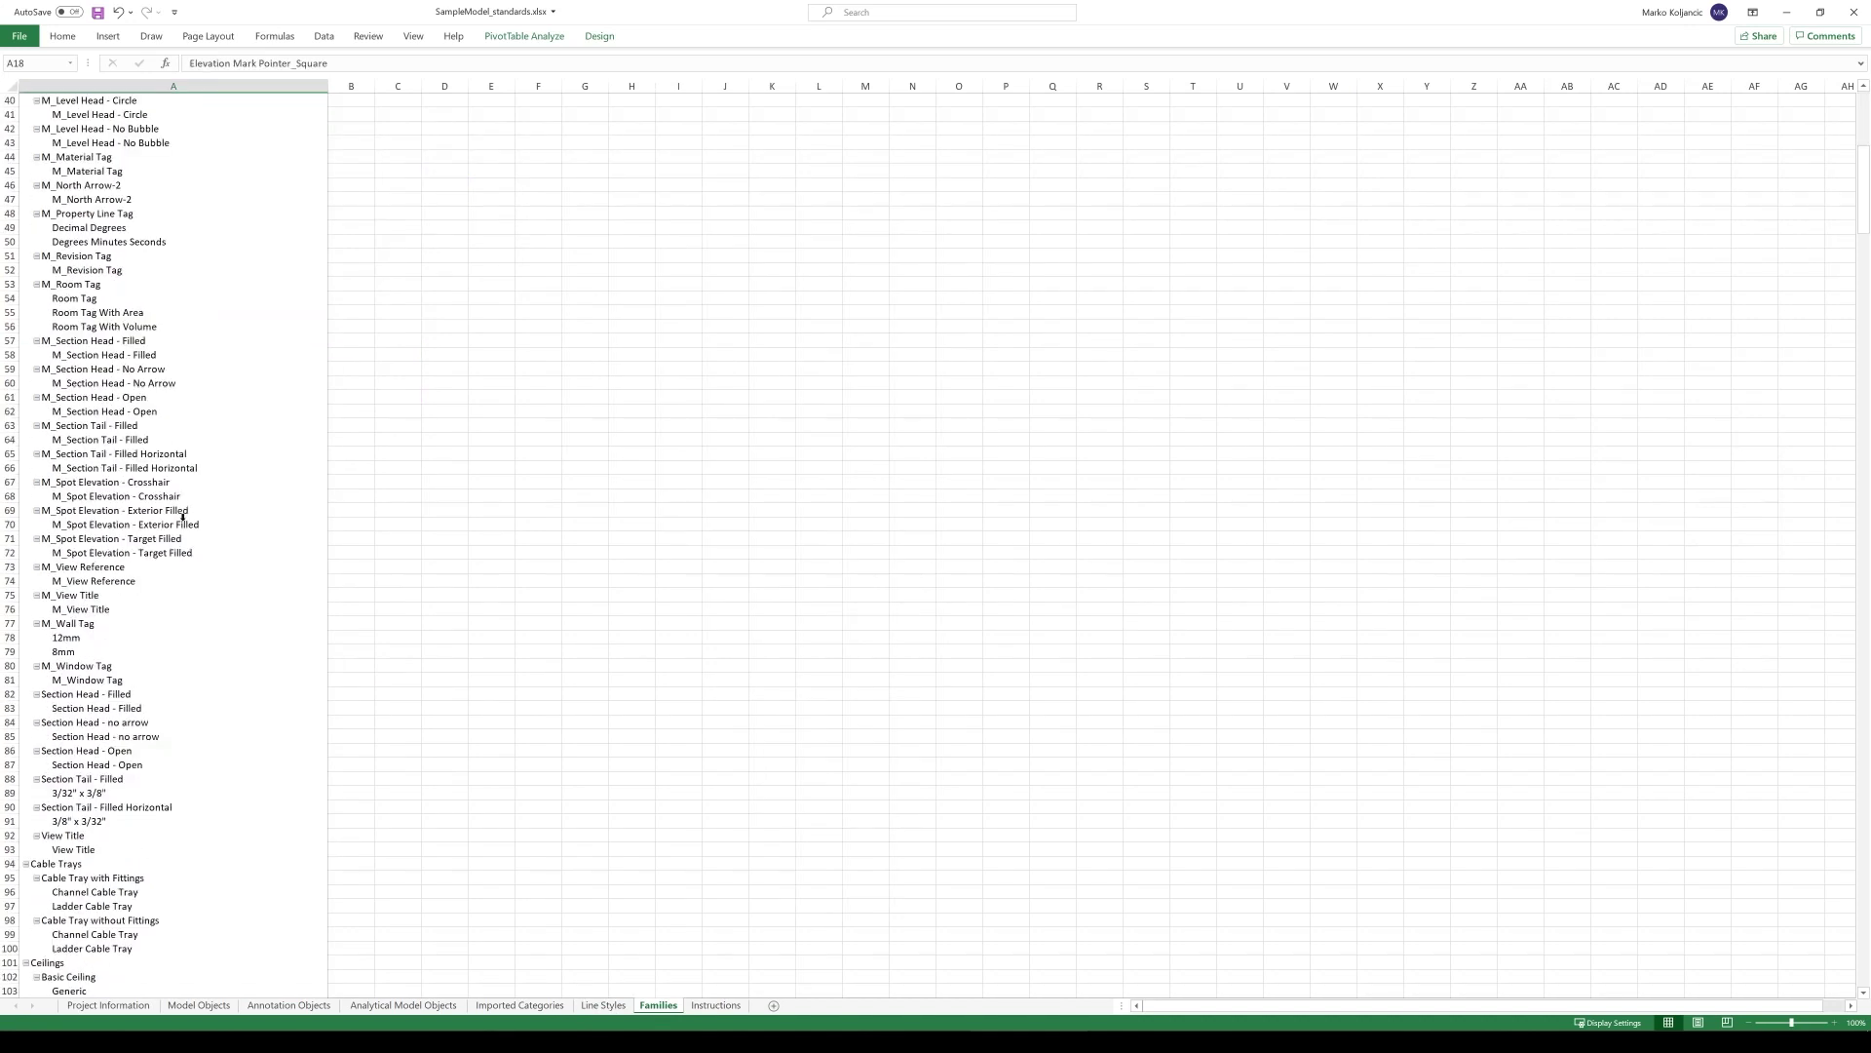
scroll(169, 552, down, 19)
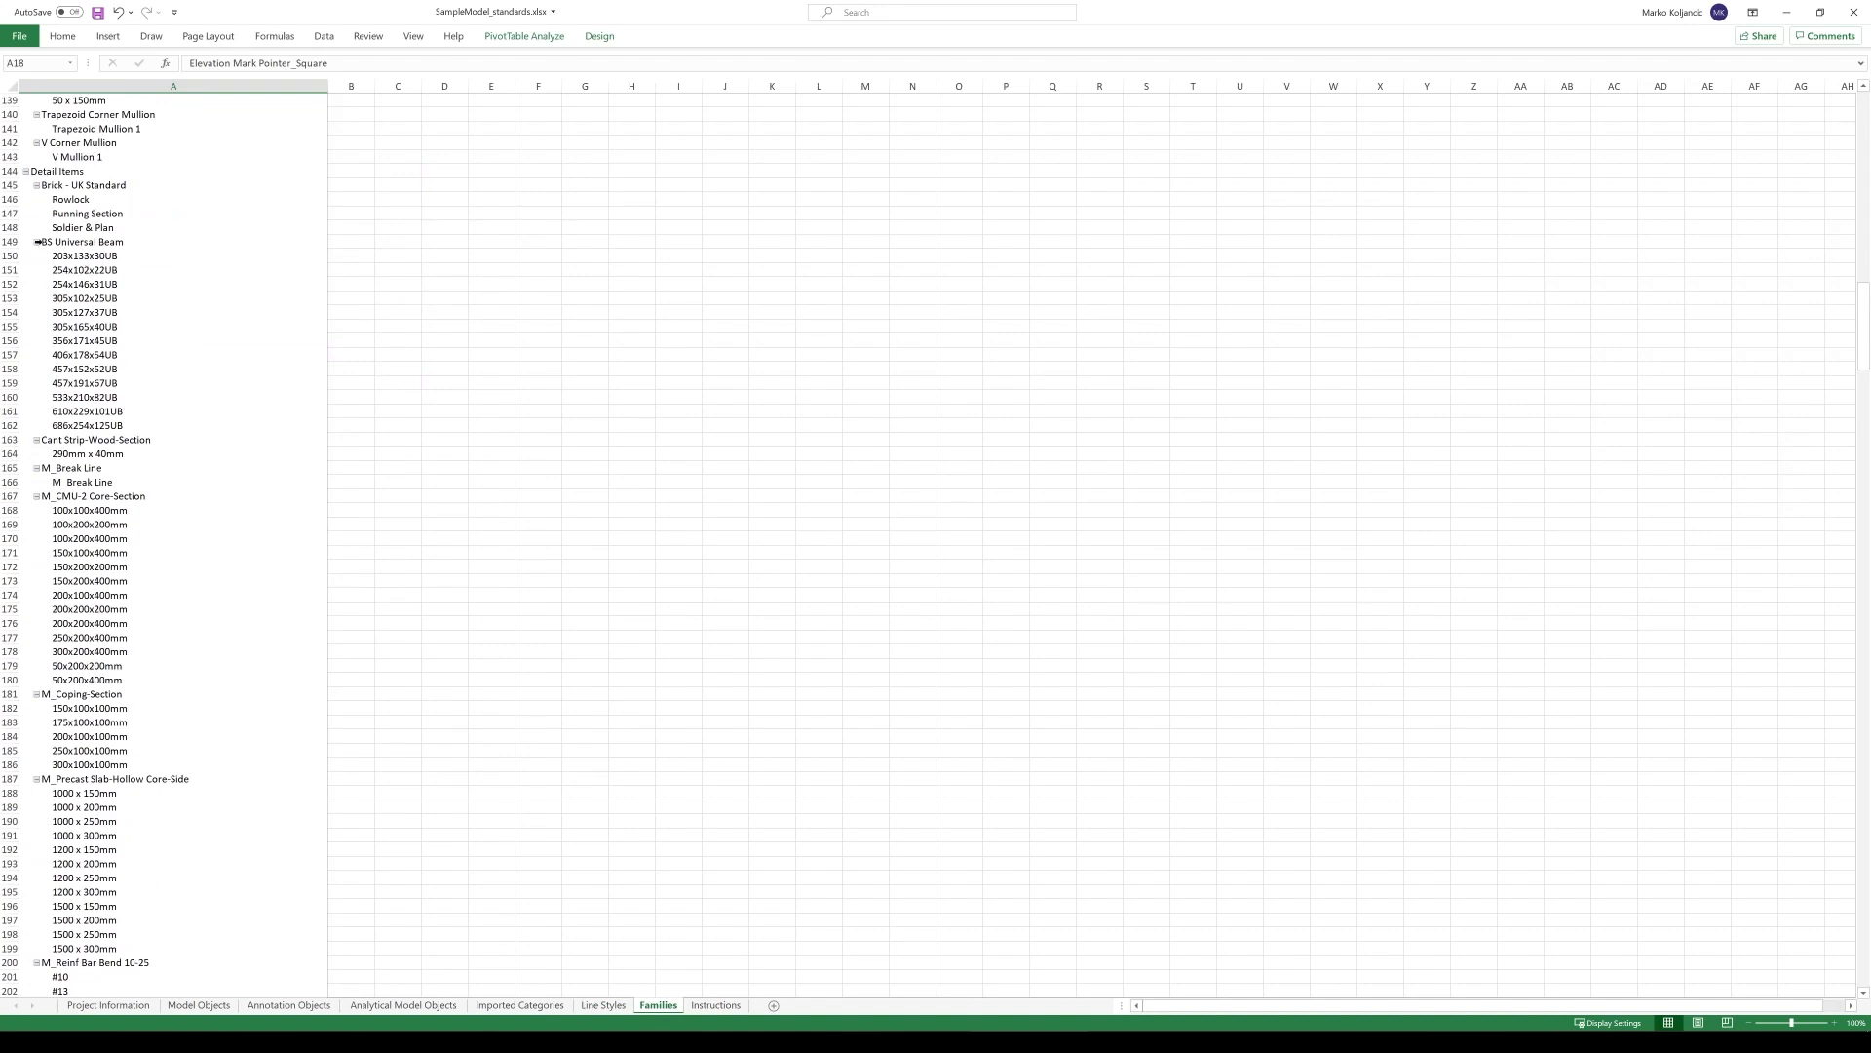
Step: Examine the BS Universal Beam family and its types under Detail Items
click(38, 243)
click(38, 243)
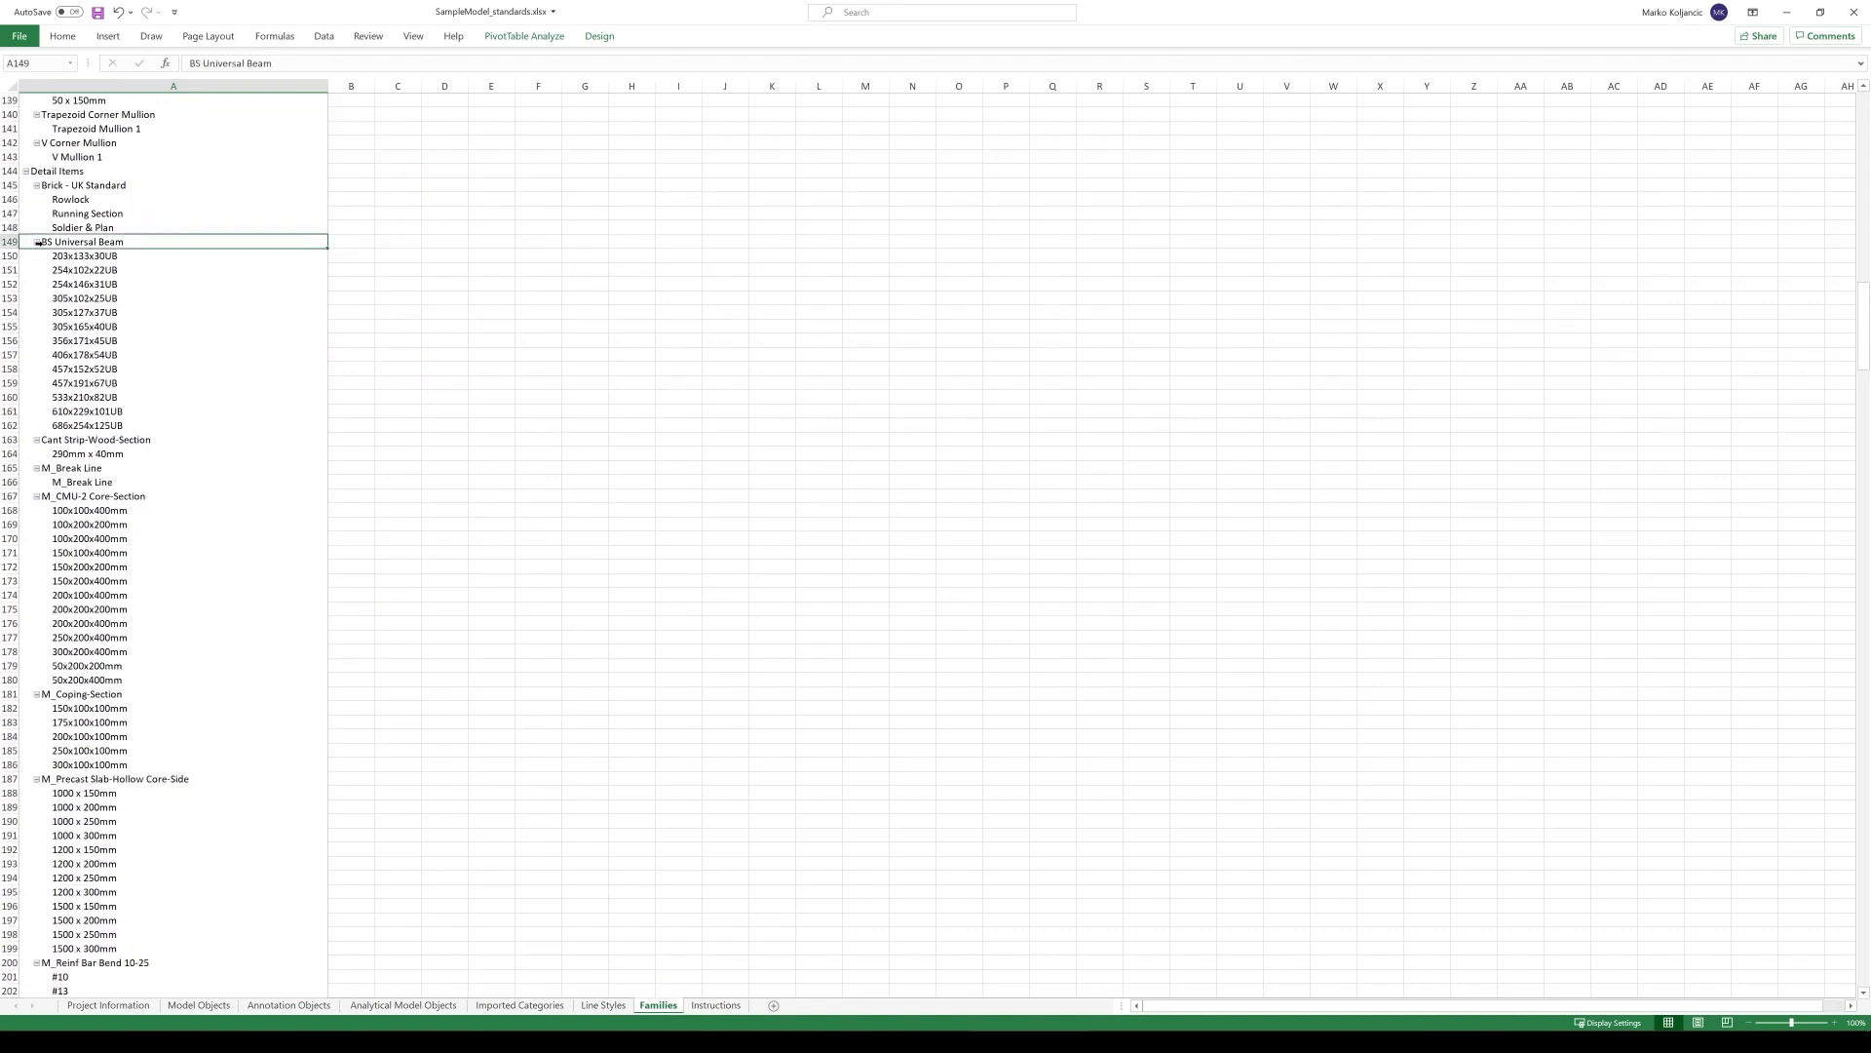
drag(72, 252, 80, 432)
click(100, 258)
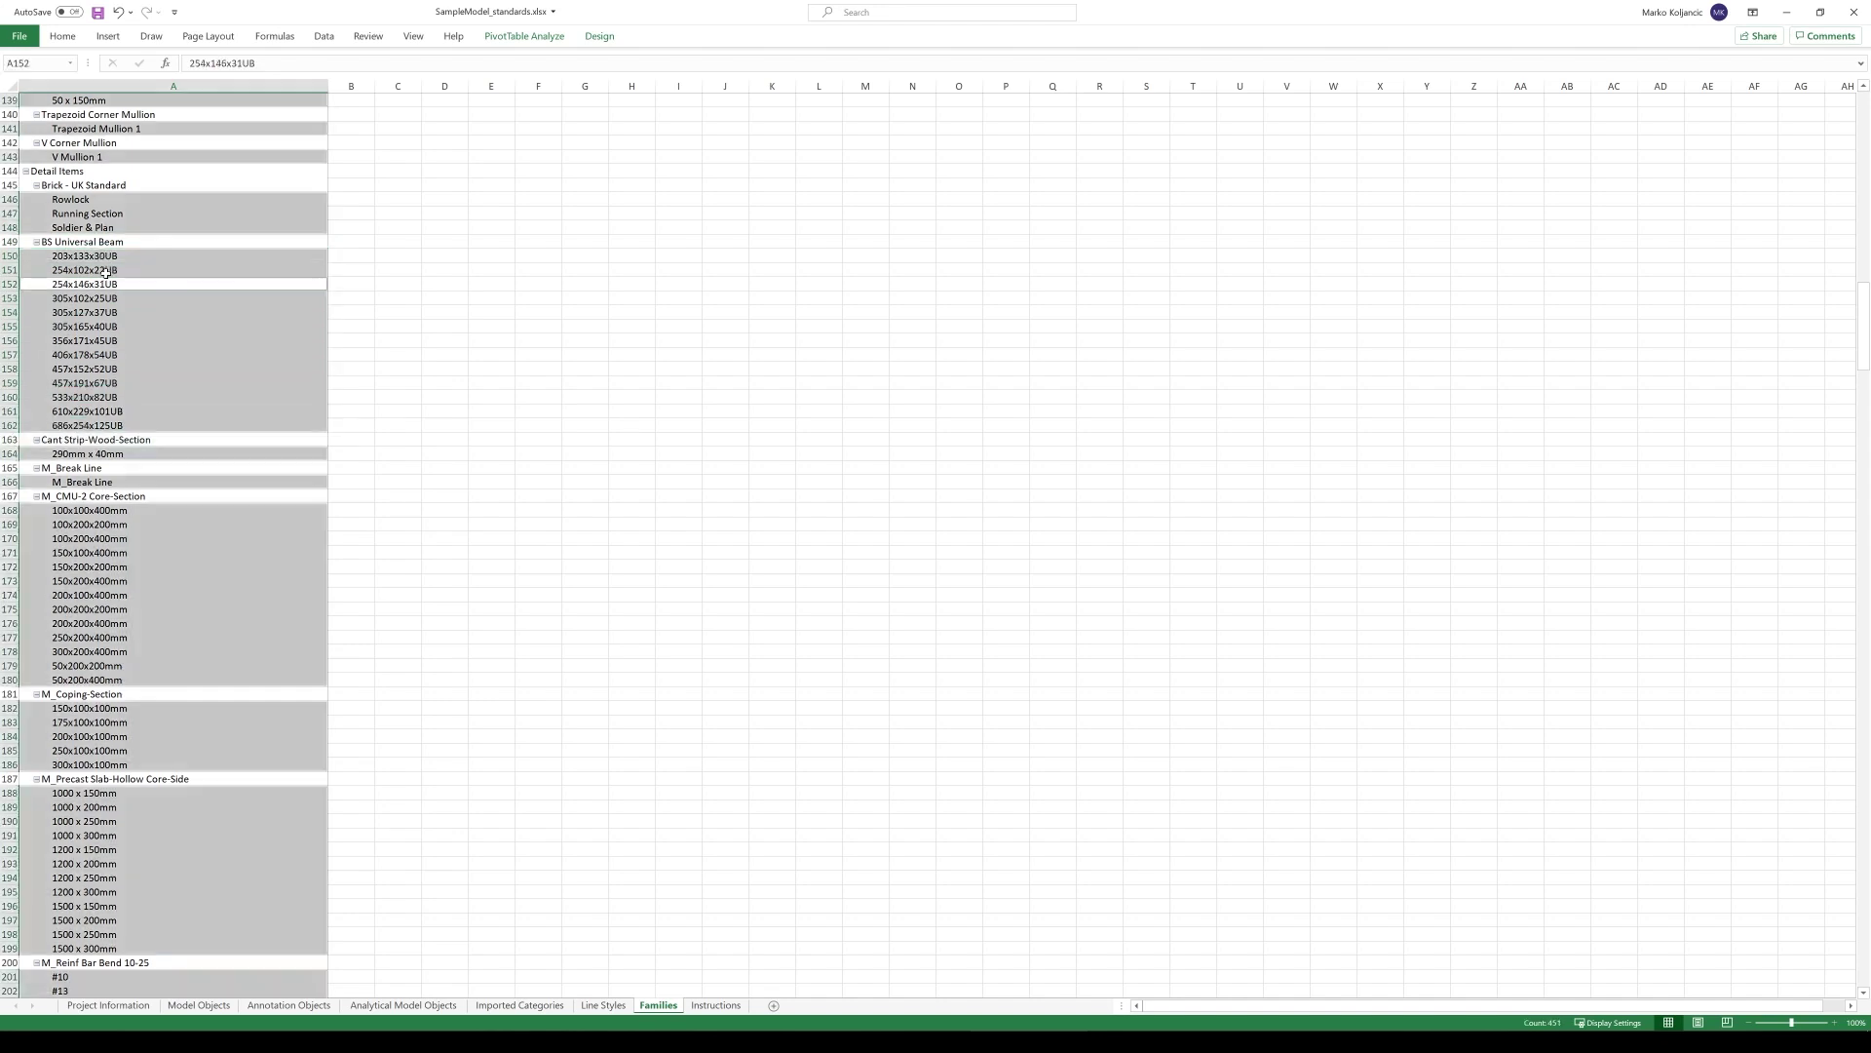
click(544, 341)
Step: Check the Author value in cell C4 of the Project Information sheet
click(108, 1005)
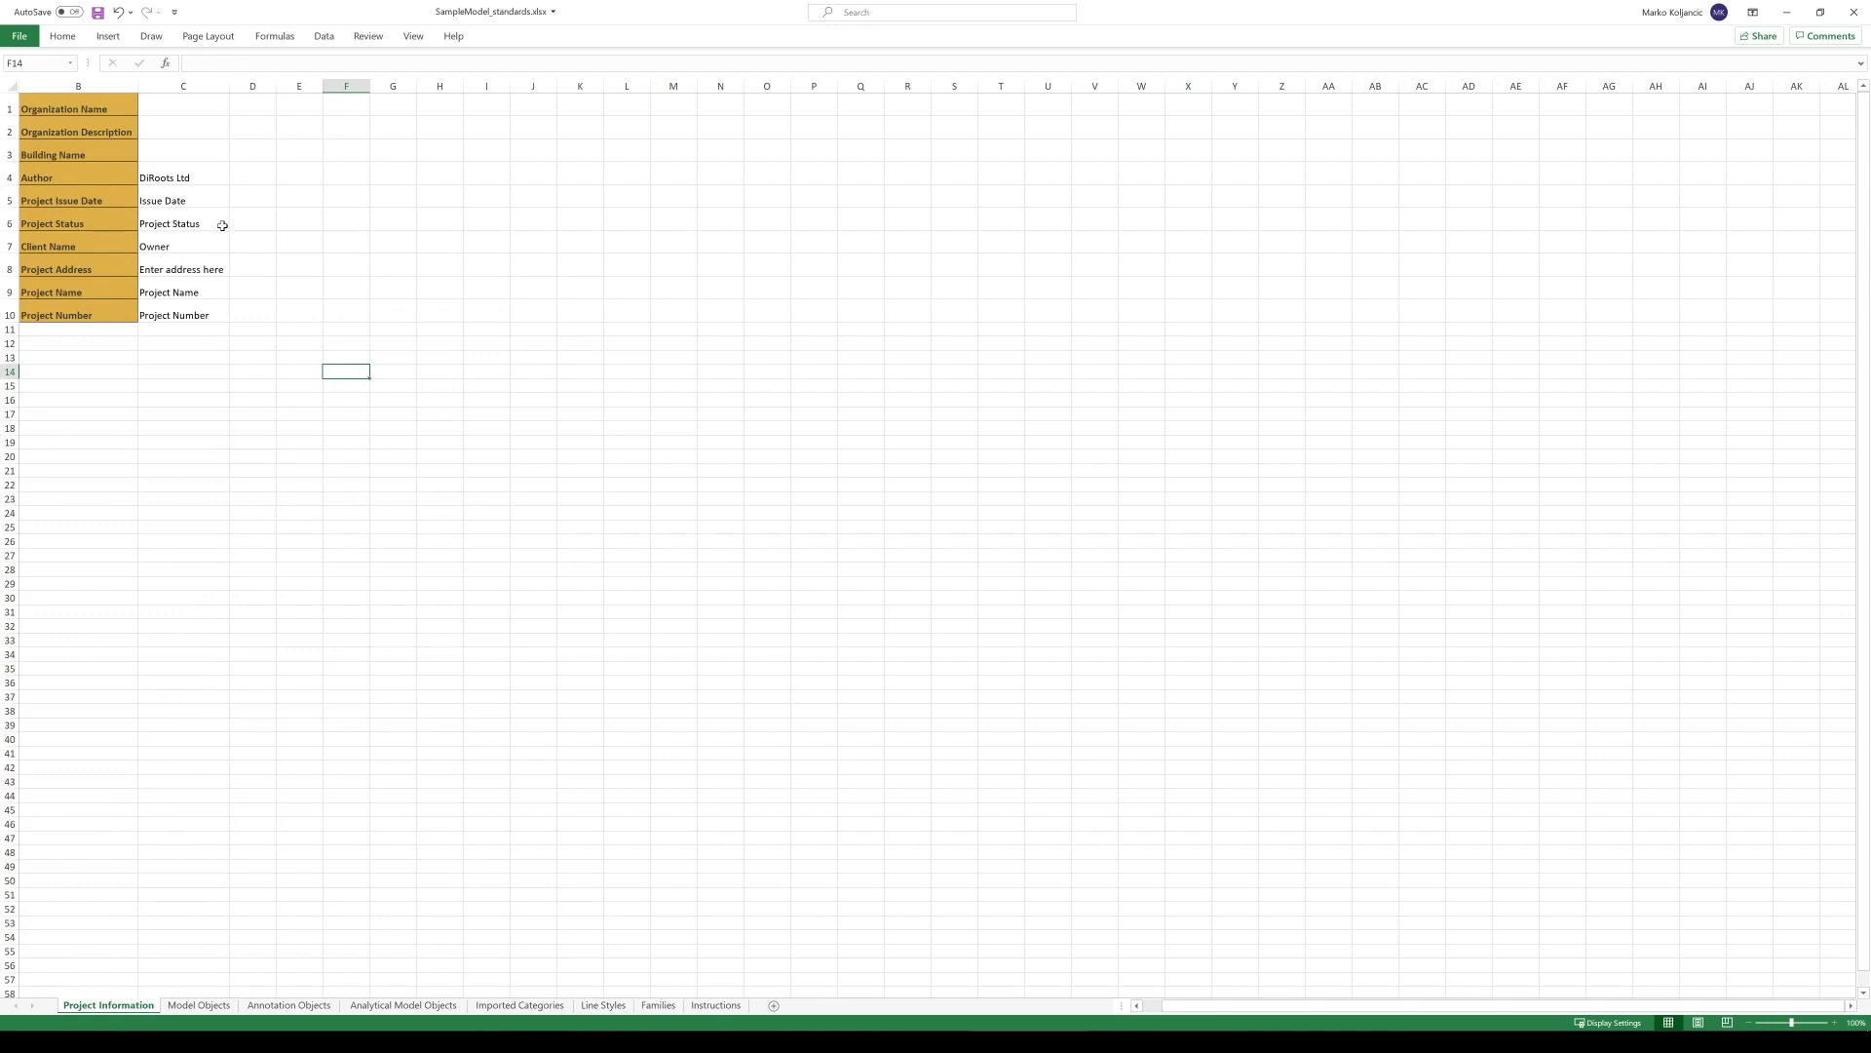
click(205, 181)
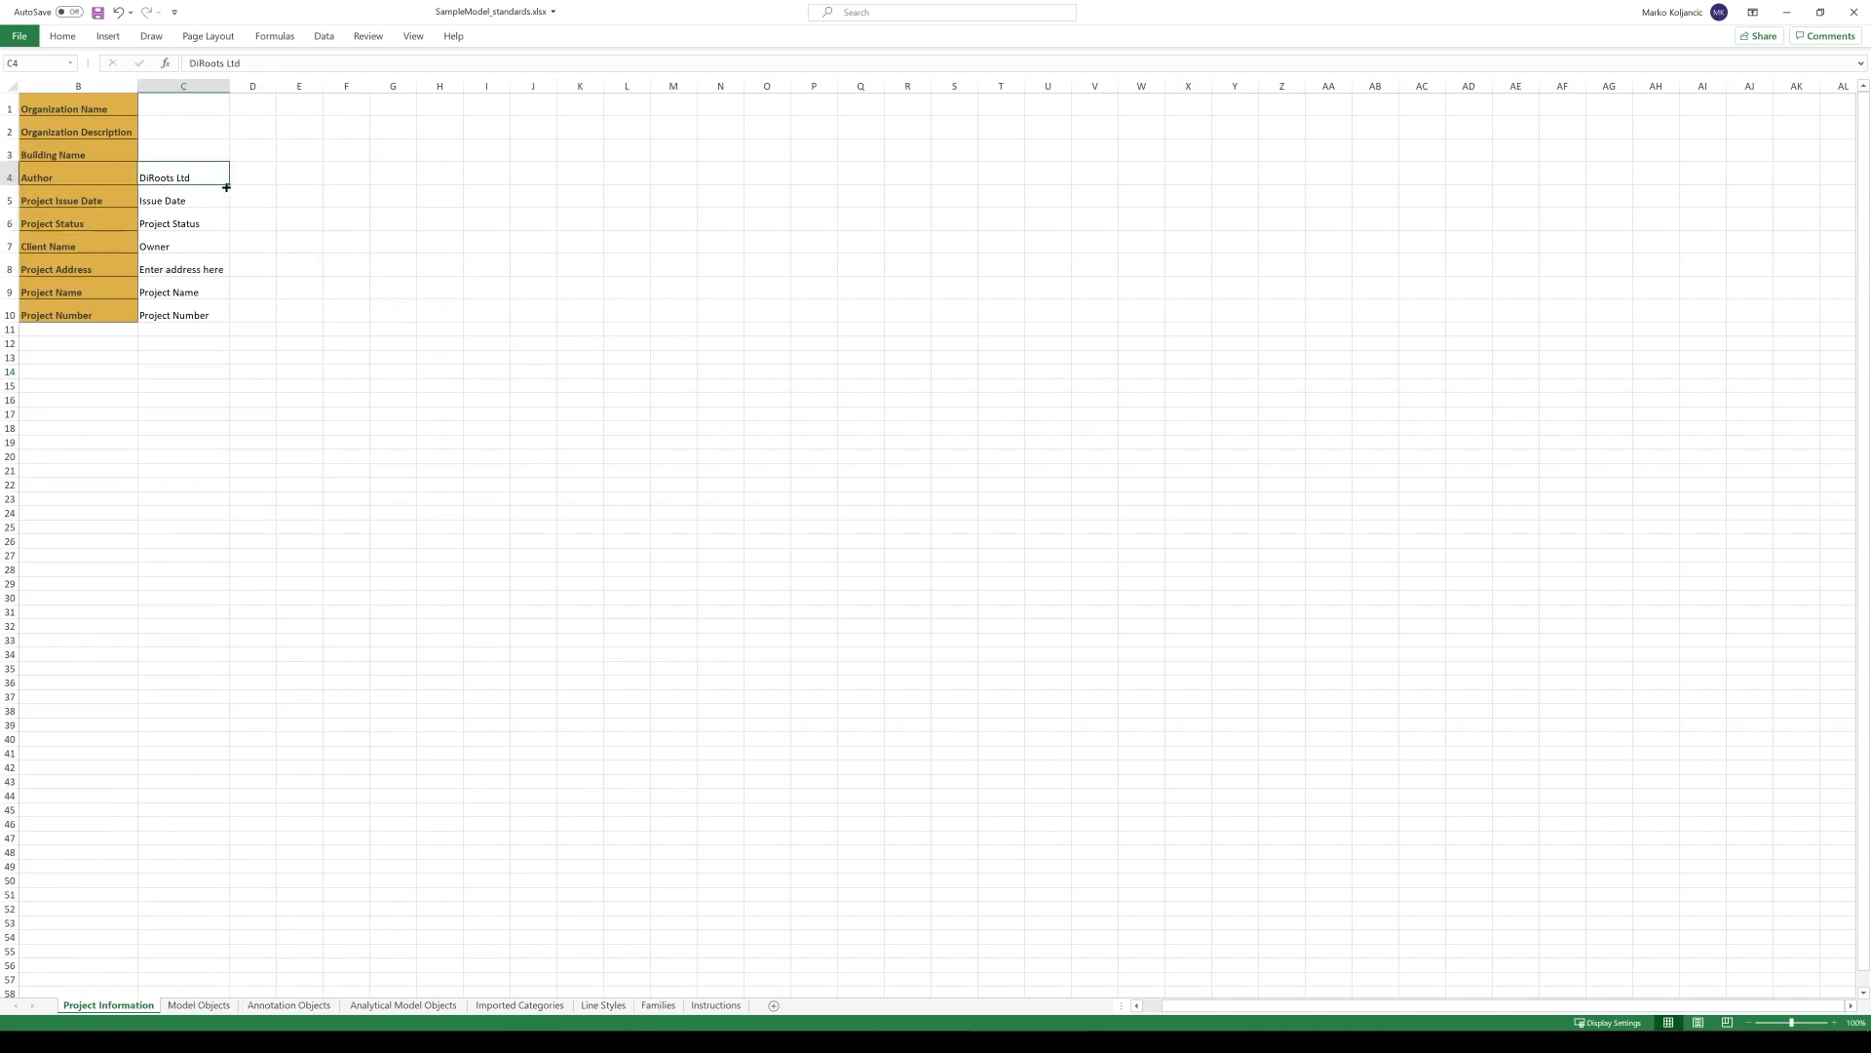
Step: Locate the Walls category on the Model Objects sheet by searching for Walls
click(199, 1005)
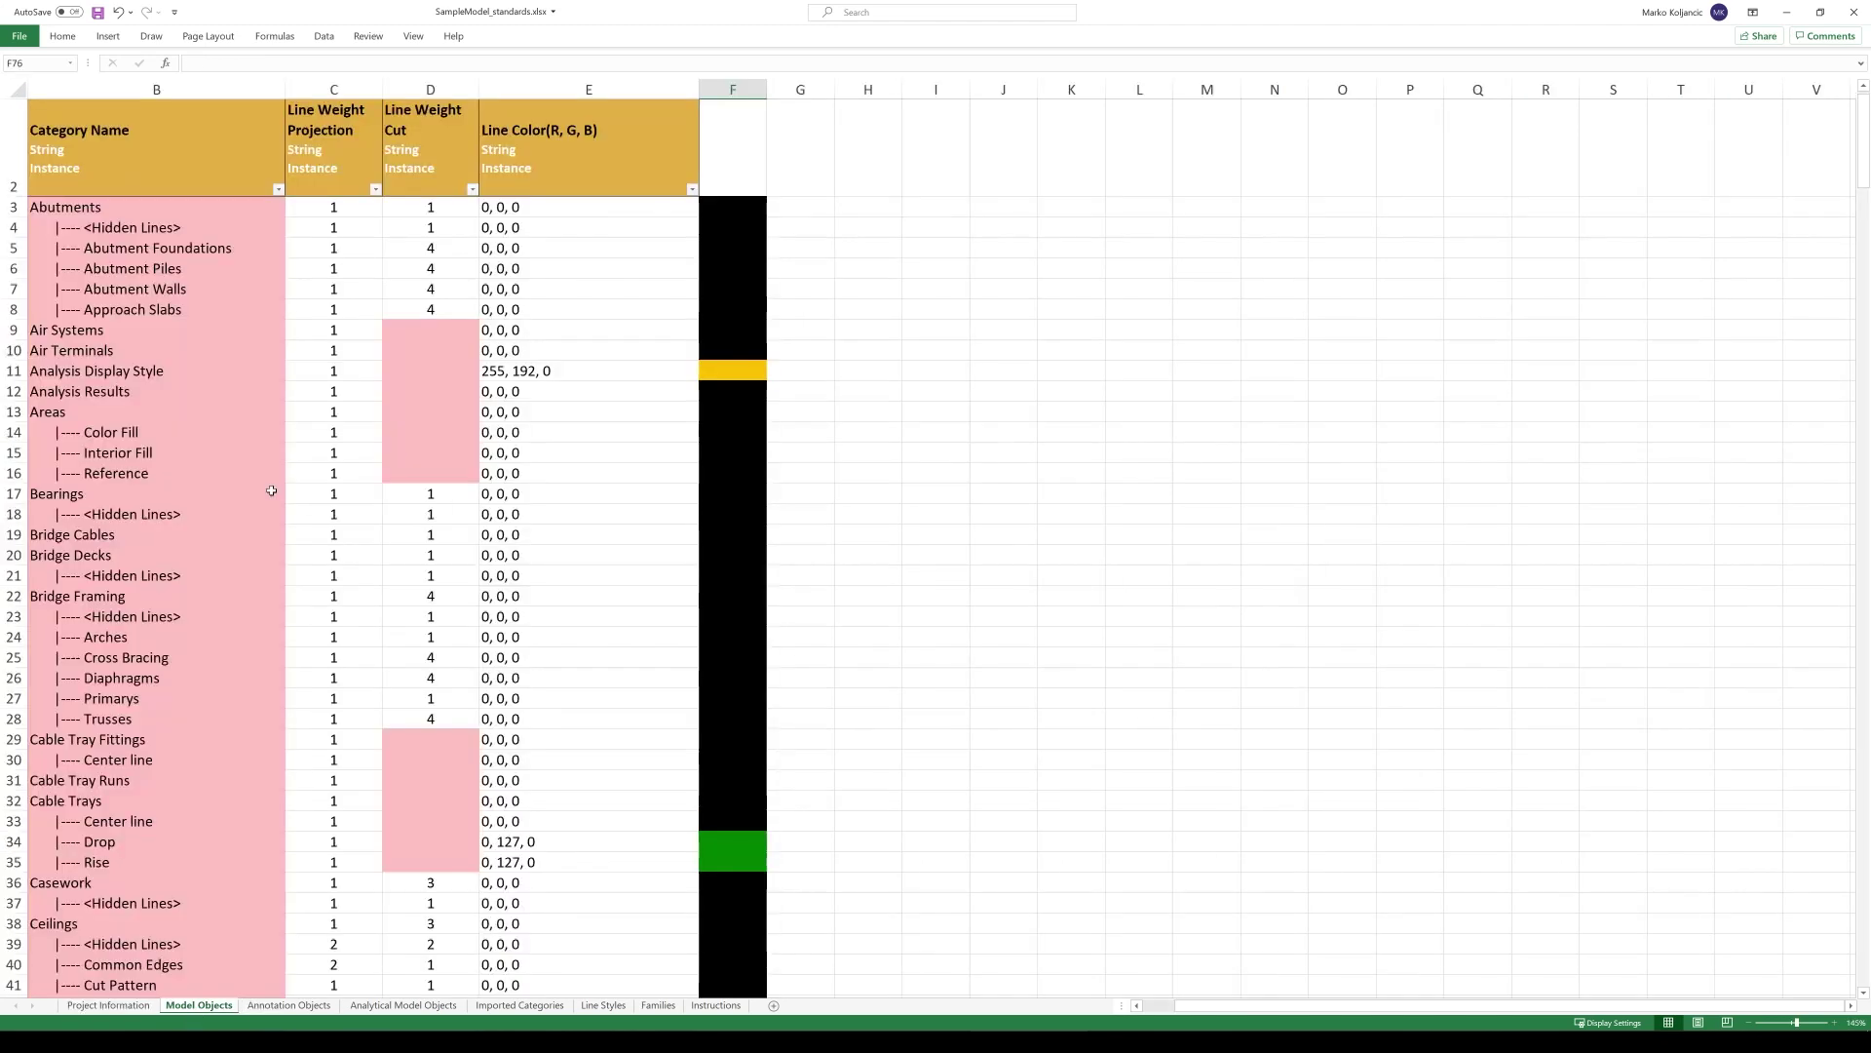
ctrl+scroll(626, 348, down, 2)
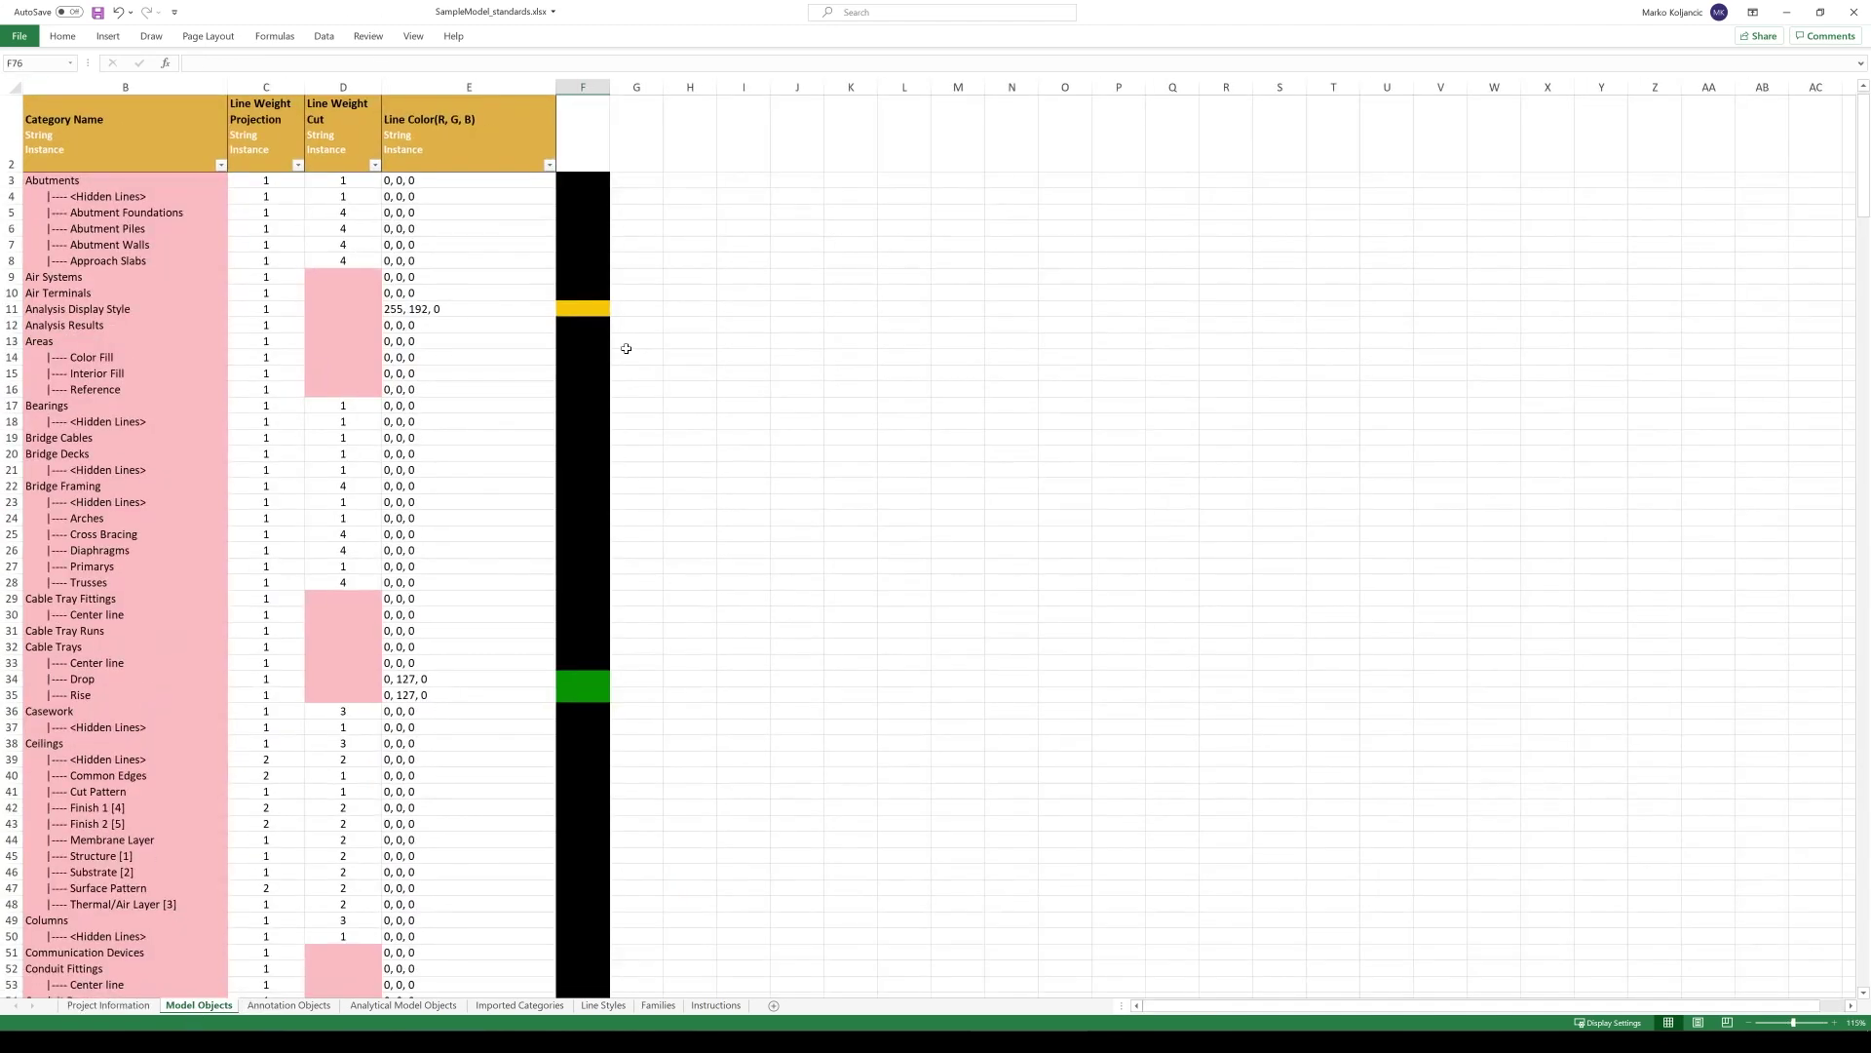
scroll(536, 372, down, 8)
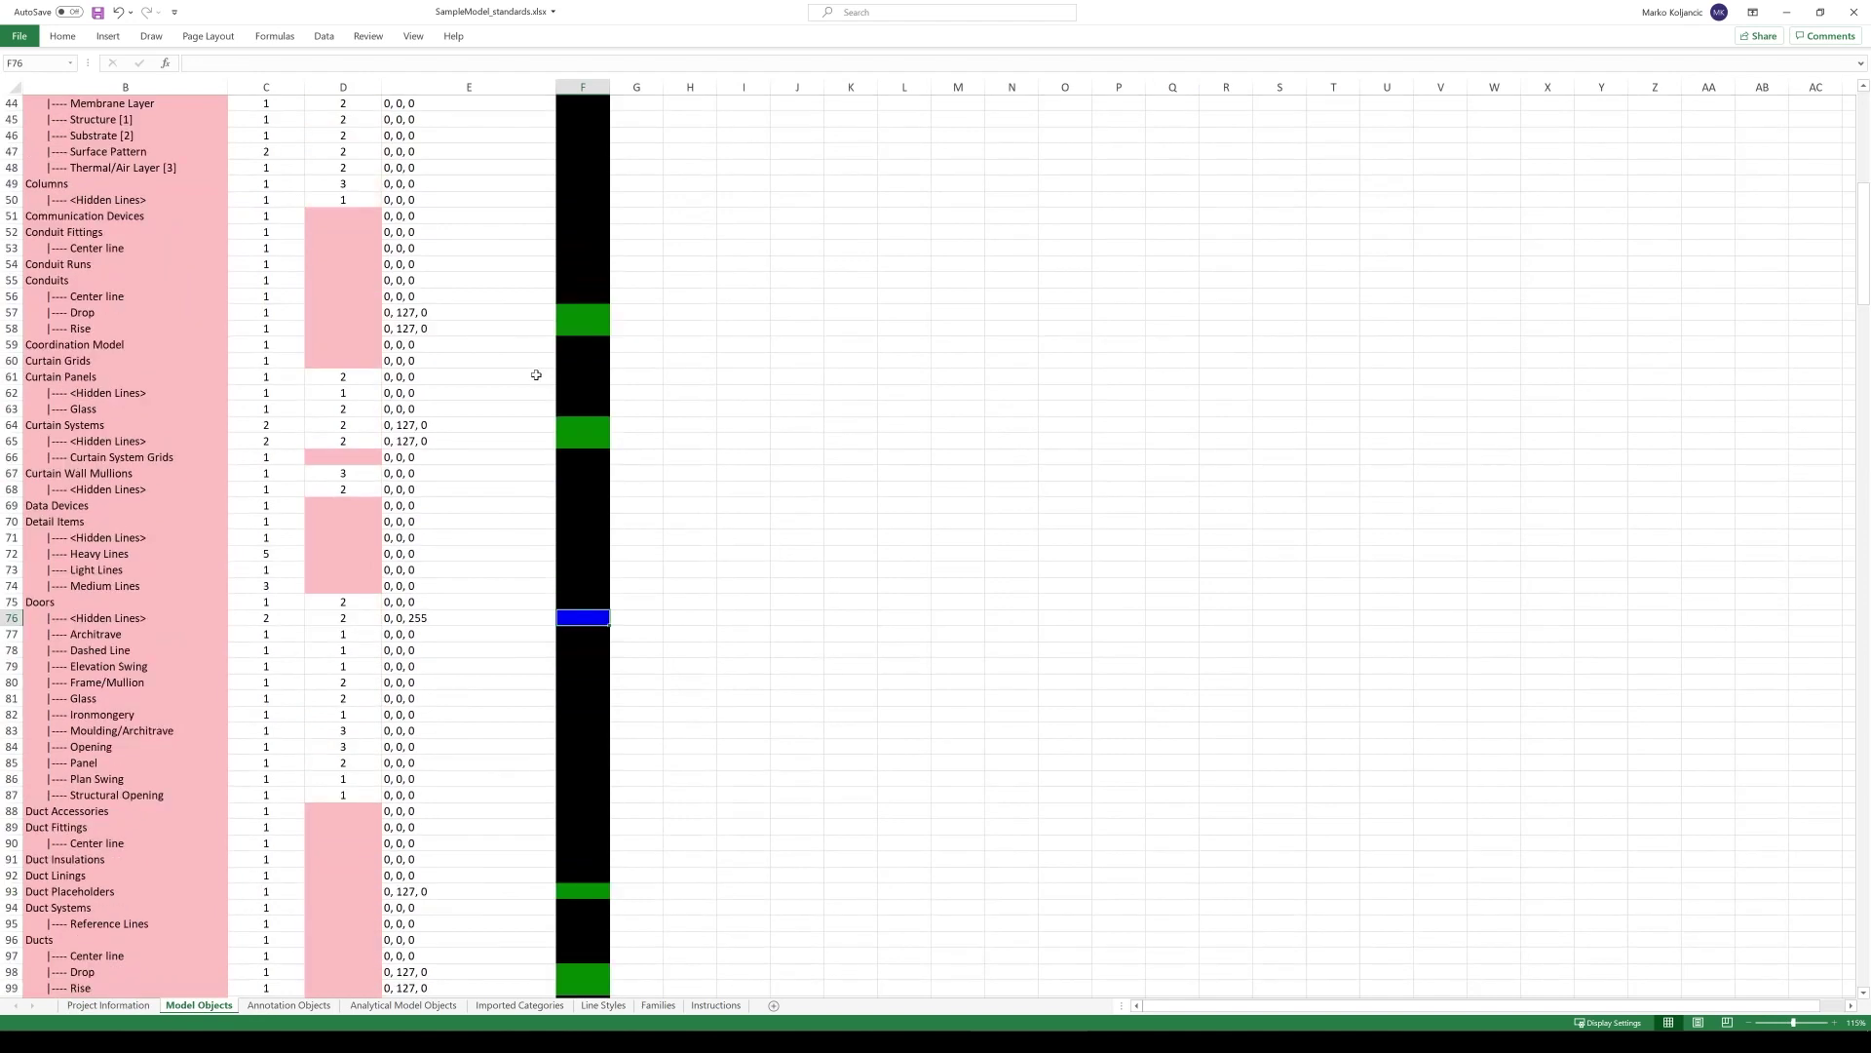
ctrl+scroll(536, 372, down, 4)
scroll(524, 393, down, 20)
ctrl+scroll(526, 585, up, 6)
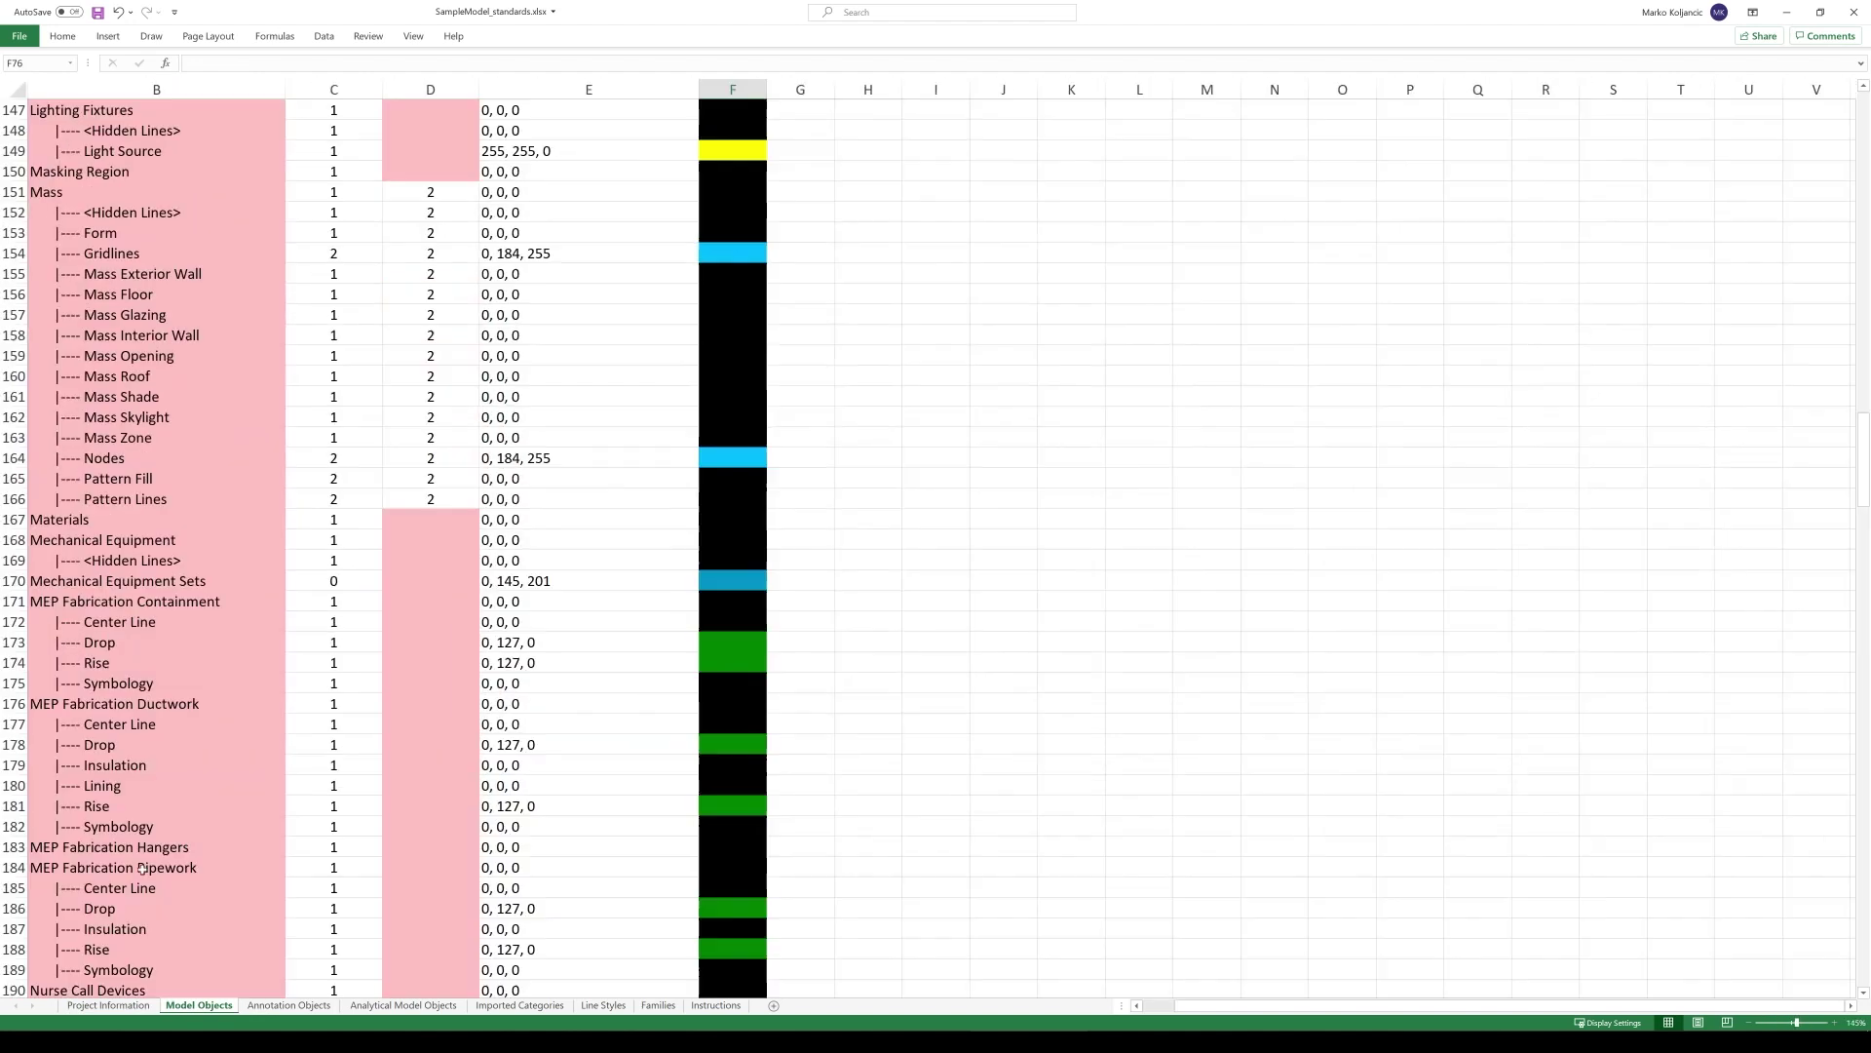
scroll(822, 614, down, 20)
click(822, 606)
key(ctrl+f)
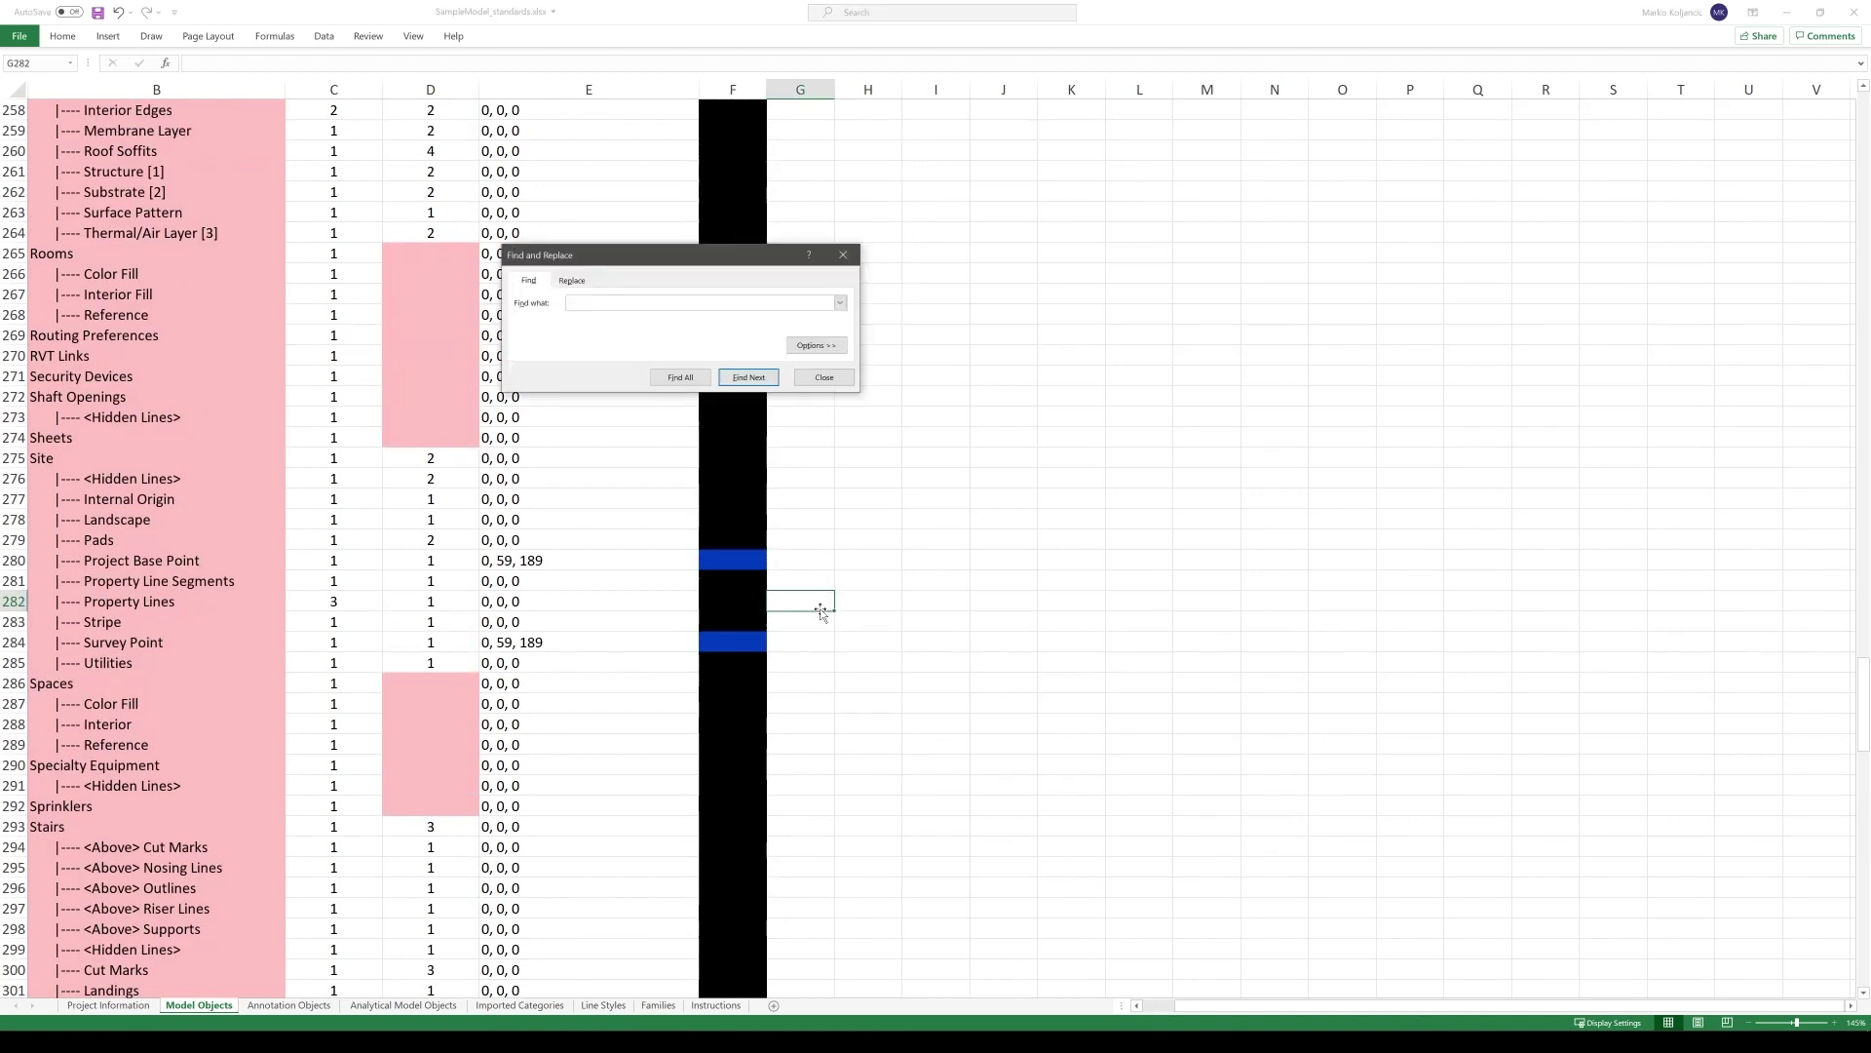
key(Return)
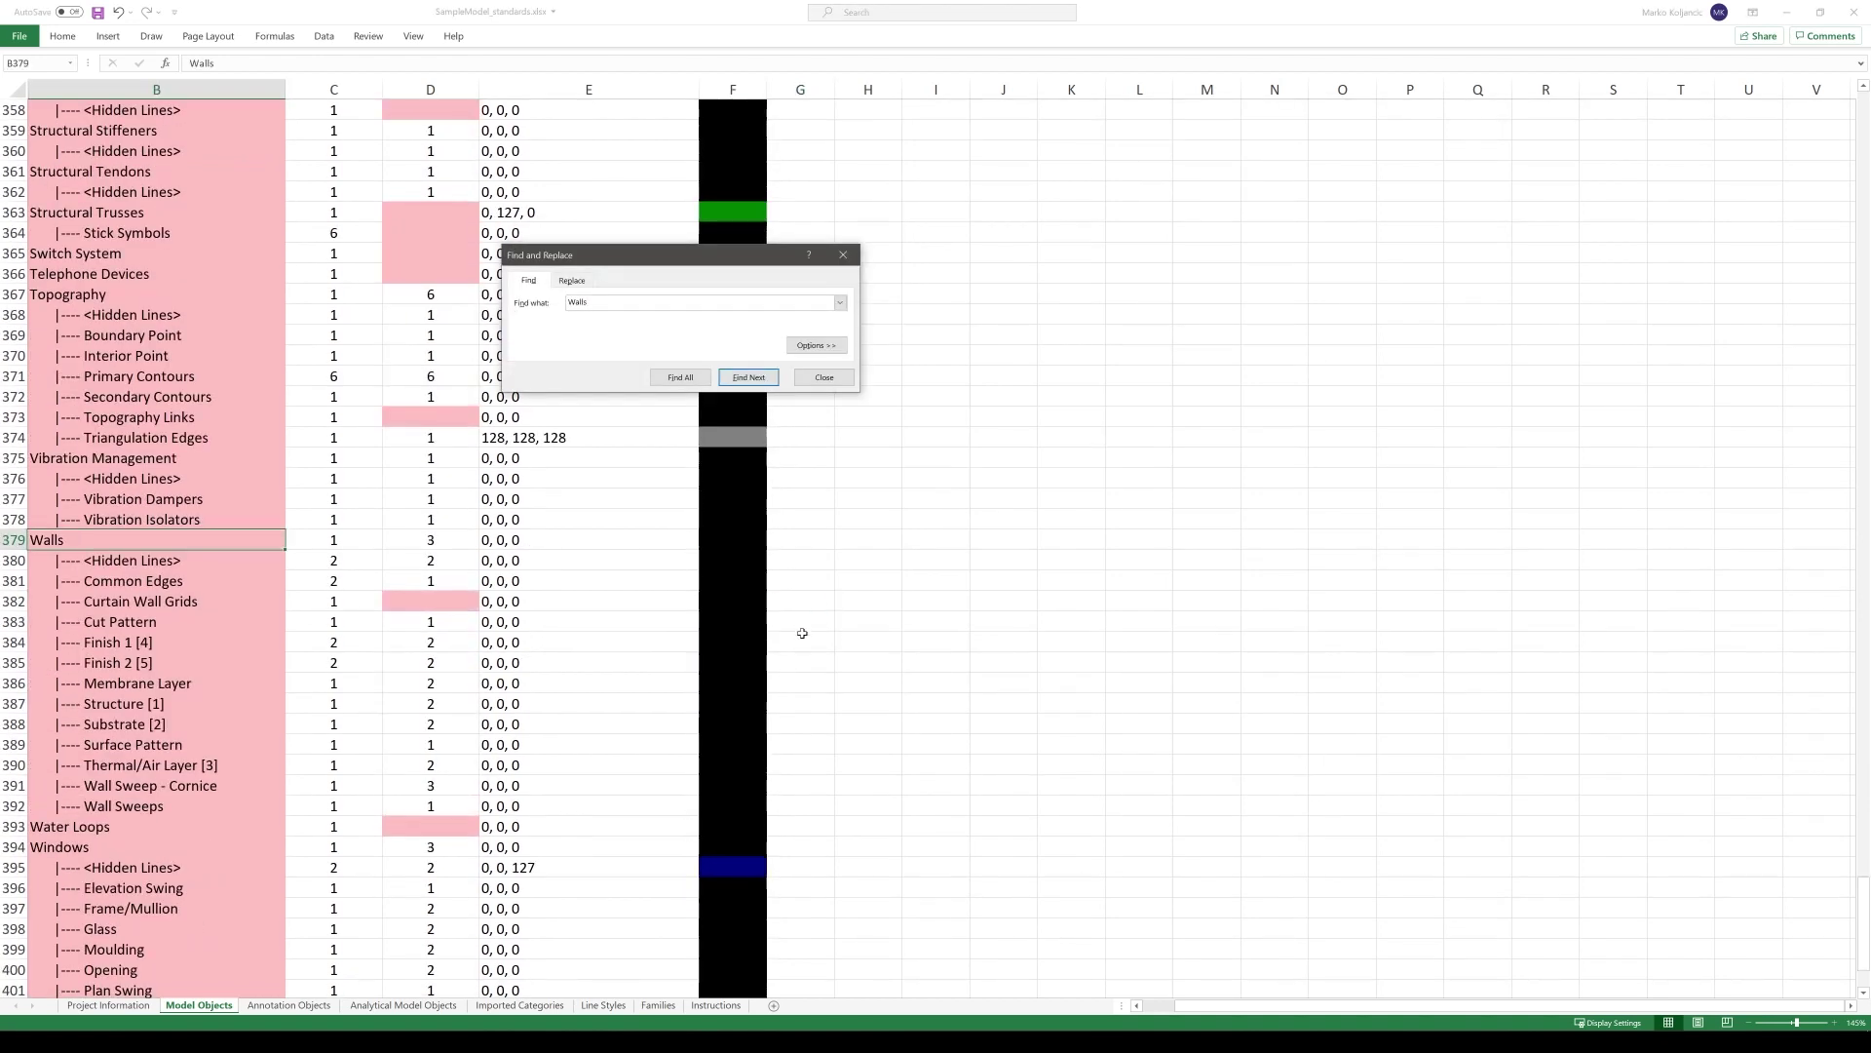
click(823, 377)
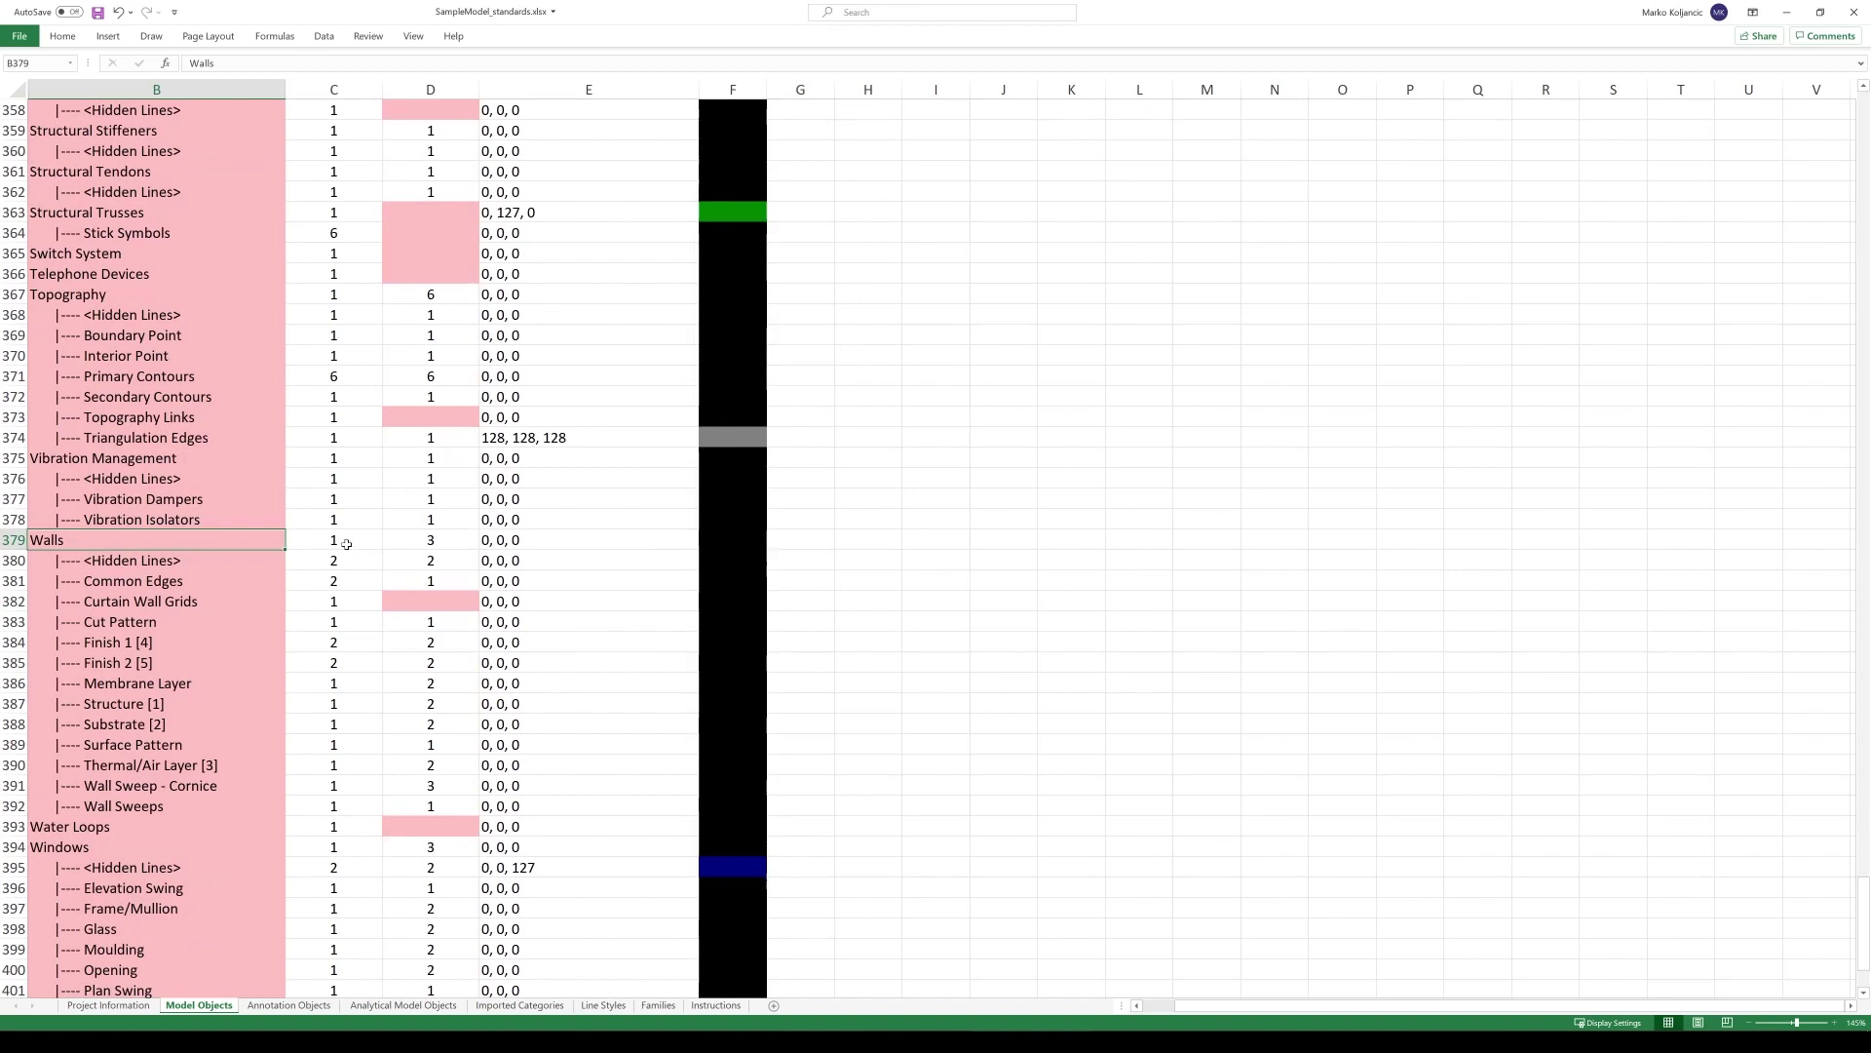
Step: Set the Line Weight Projection of Walls to 8 and fill it down through all its subcategories to Wall Sweeps
click(359, 540)
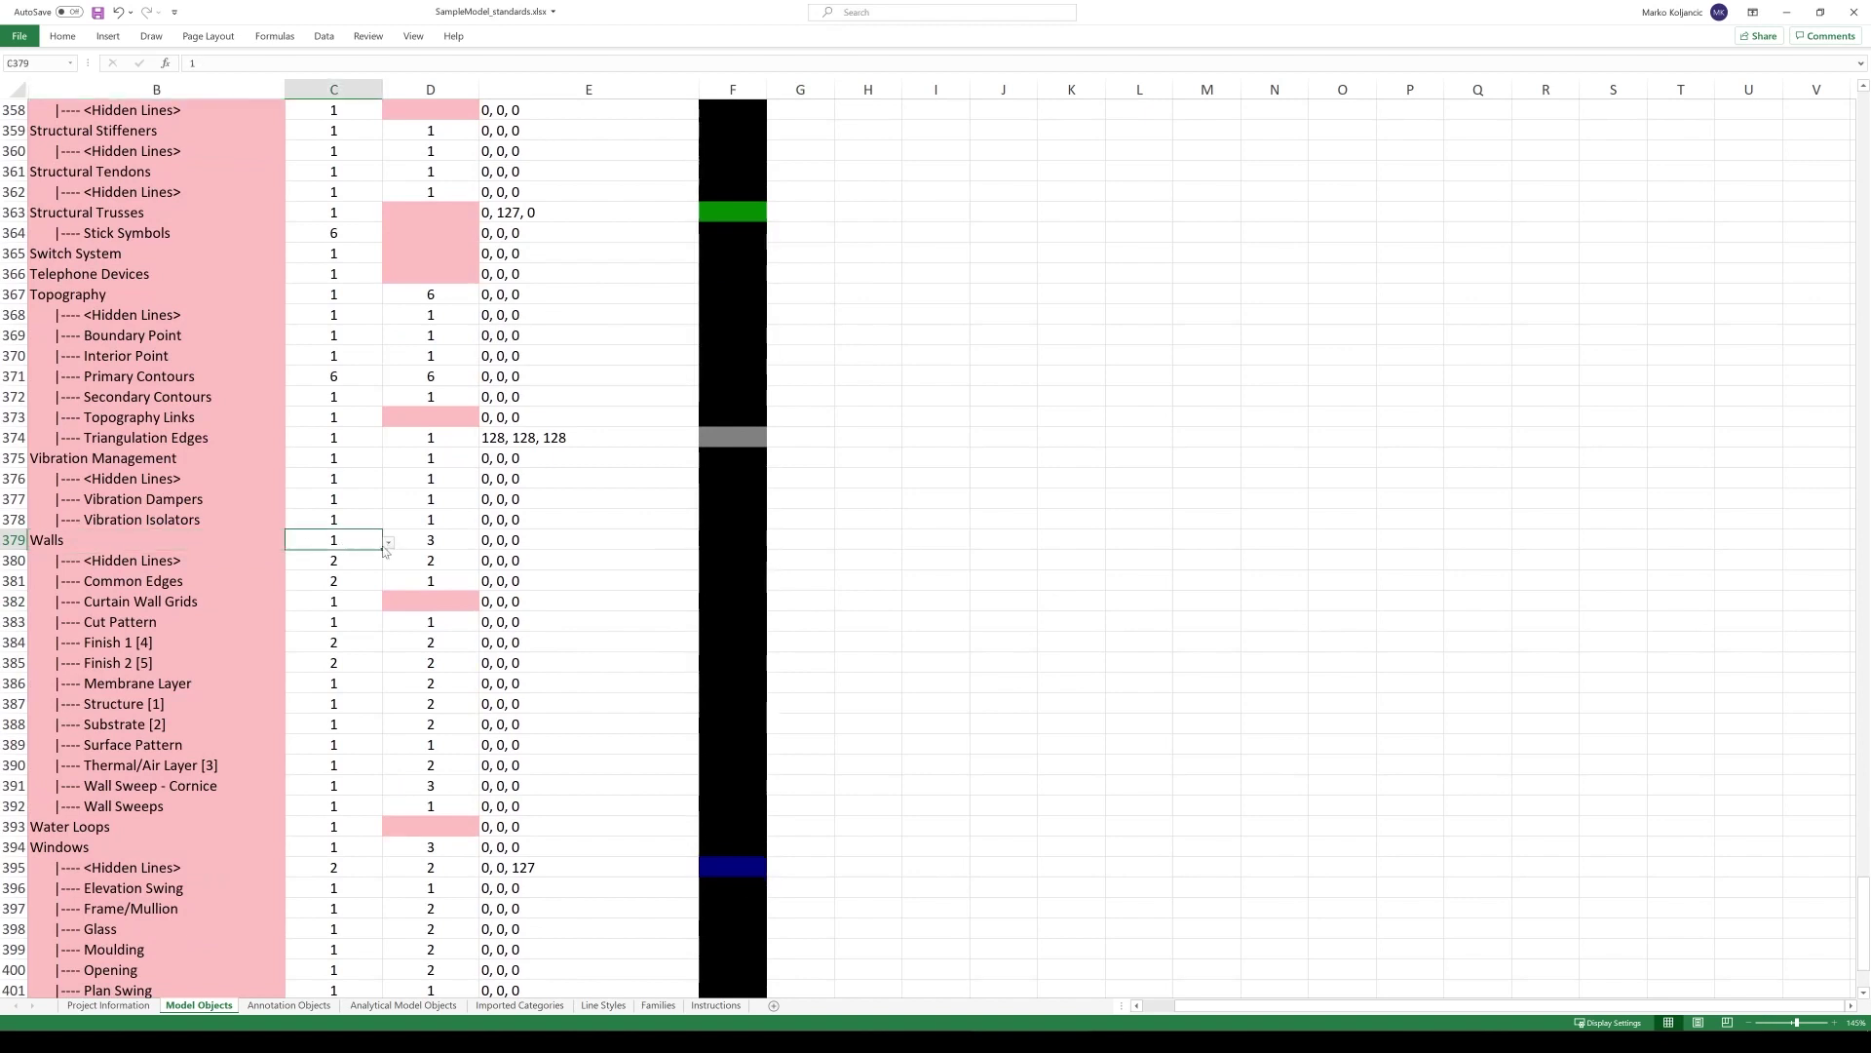
click(388, 542)
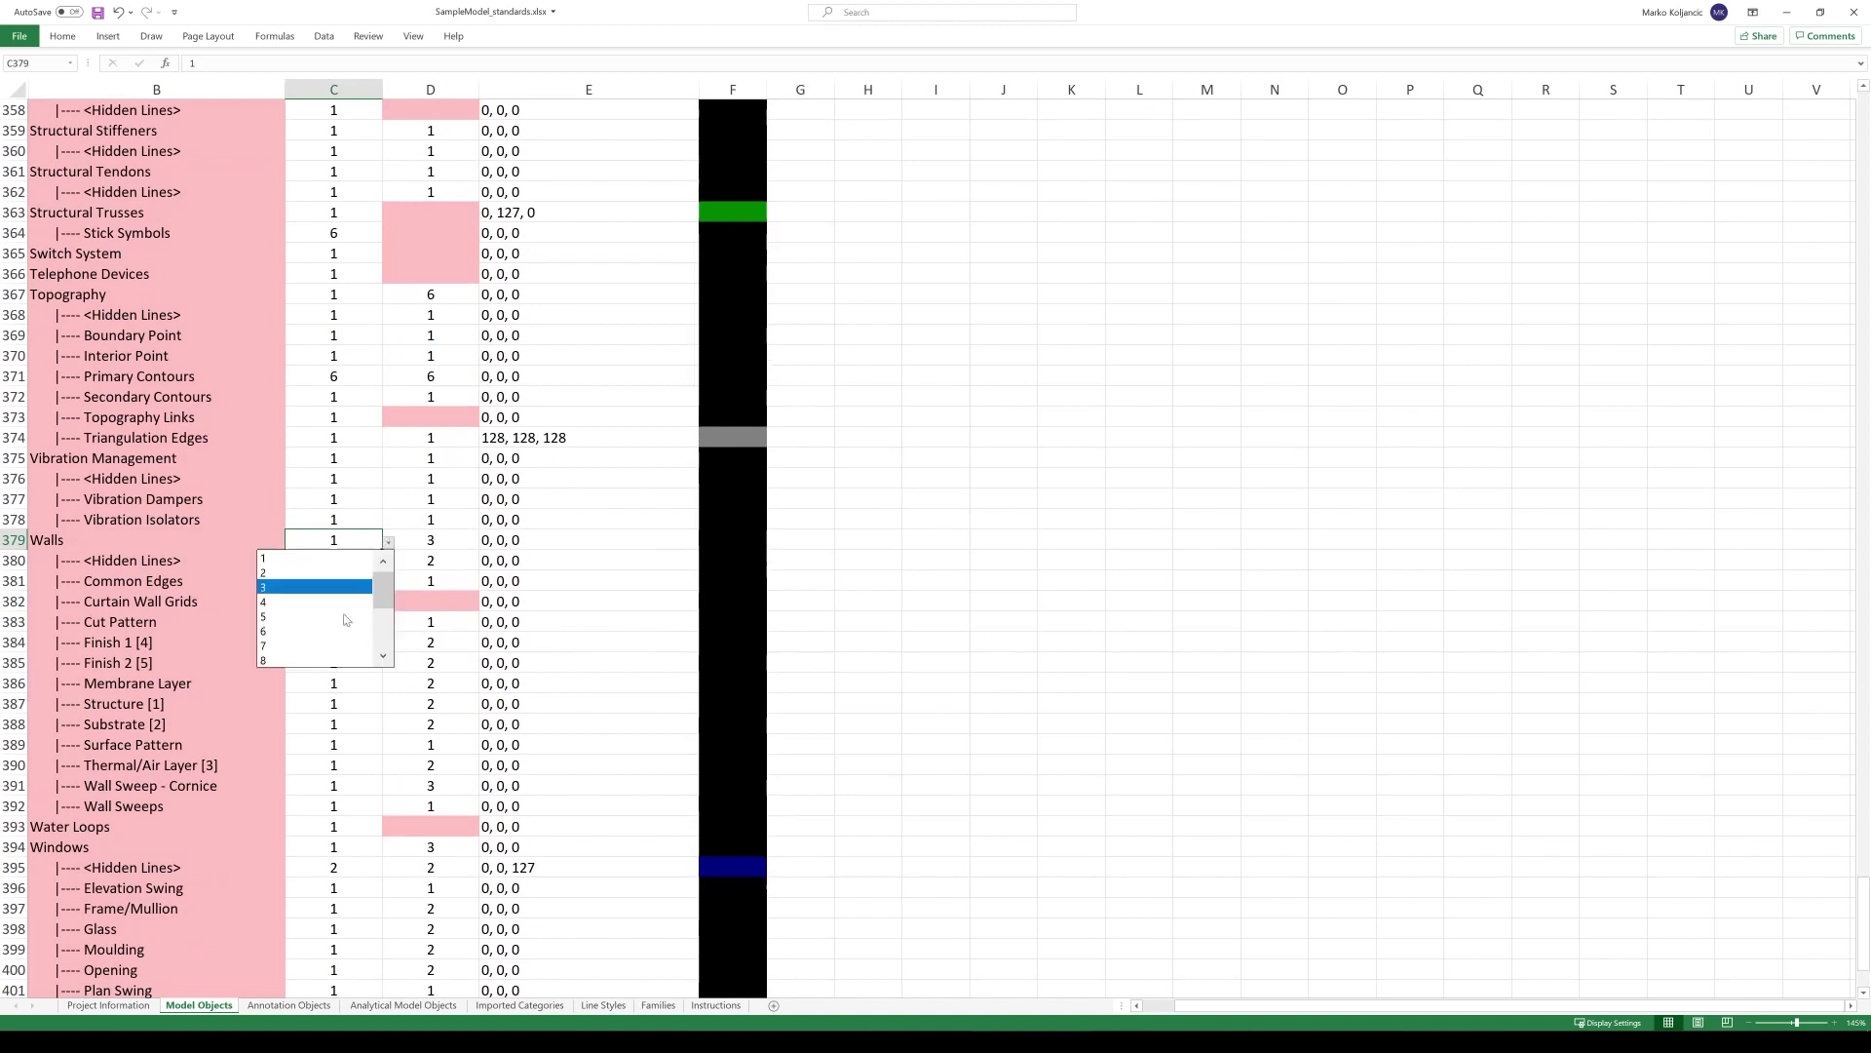
click(293, 661)
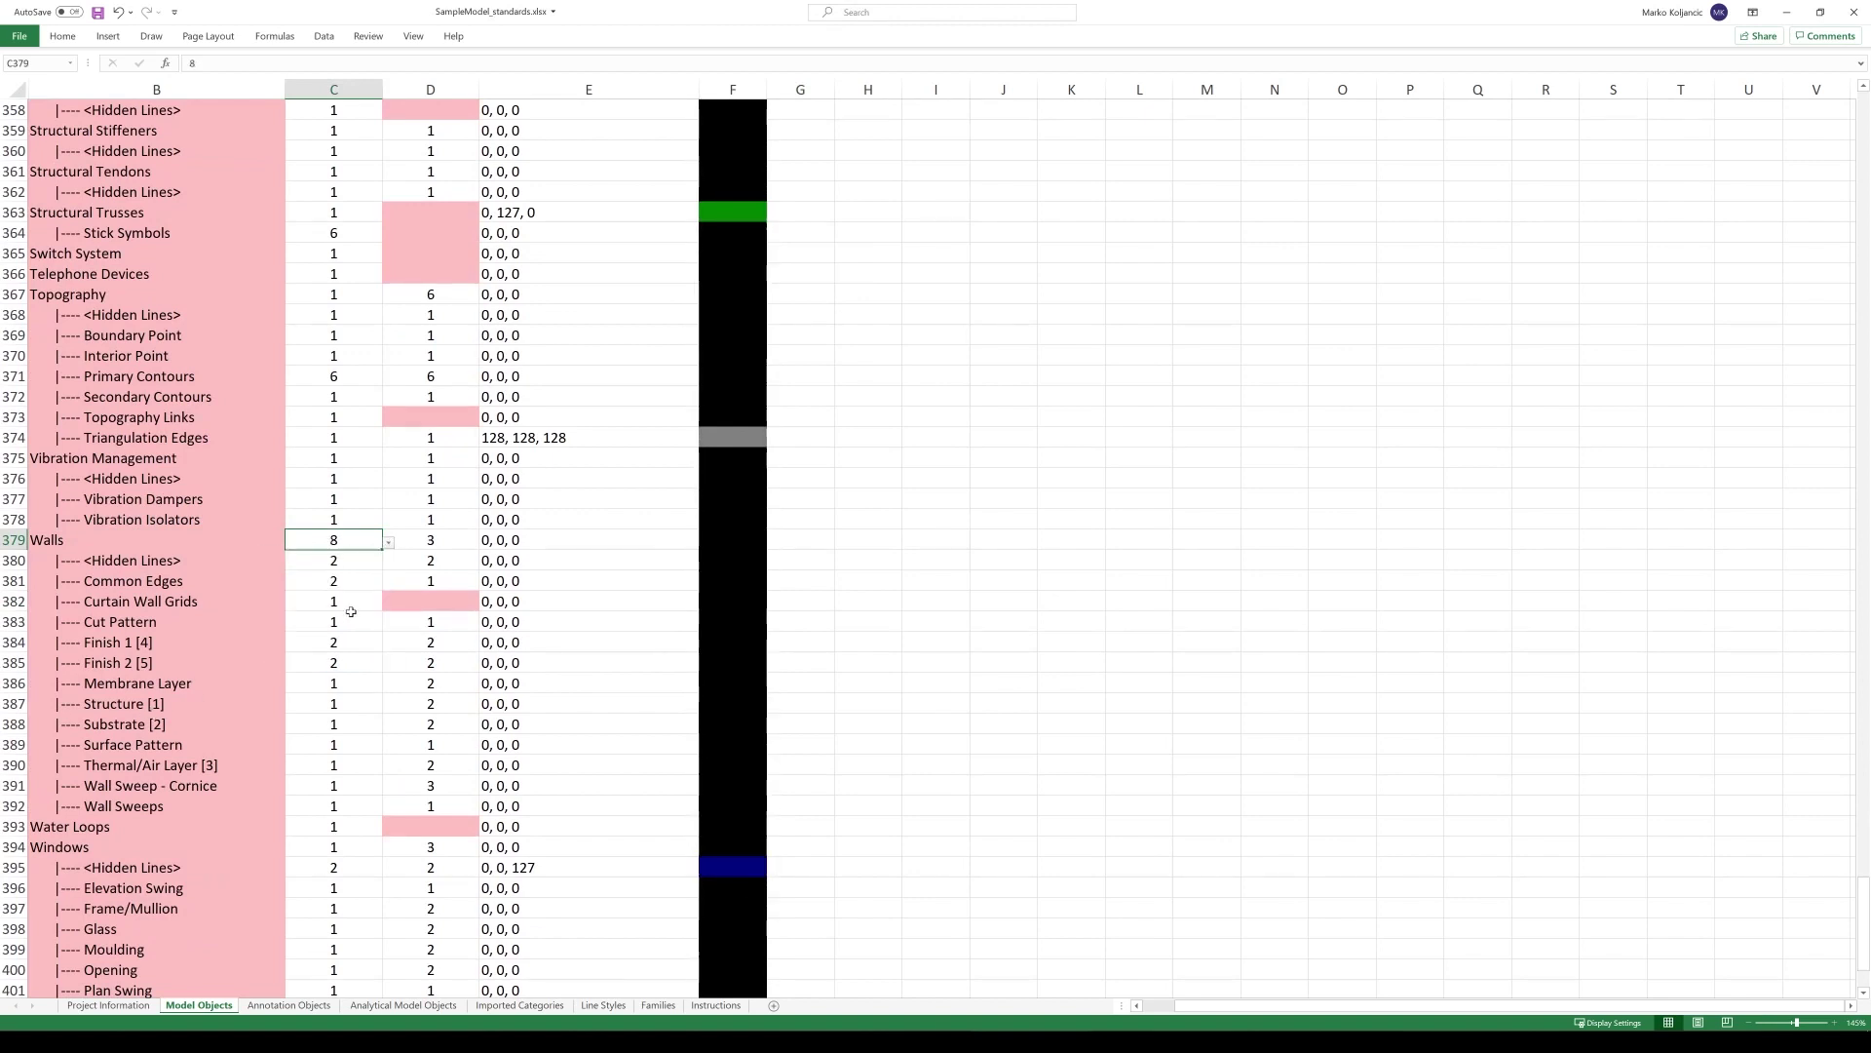
drag(378, 548, 358, 809)
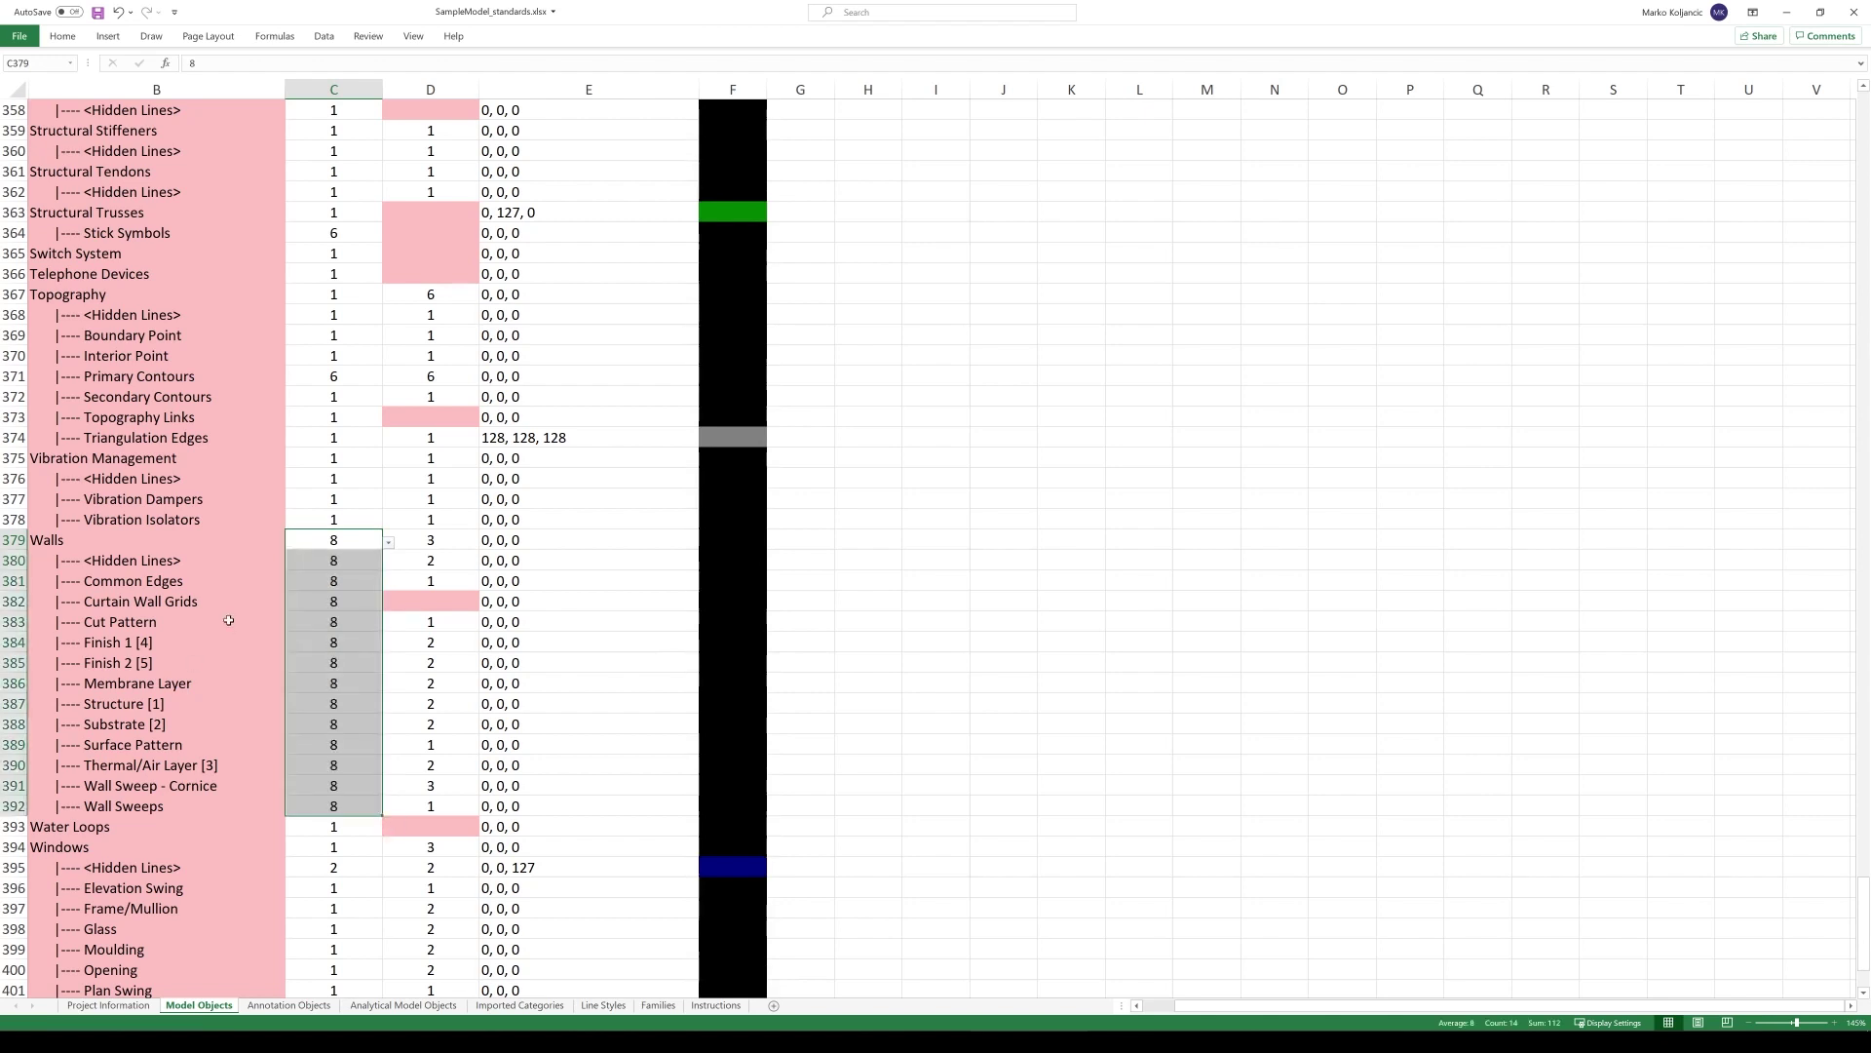
scroll(419, 497, up, 4)
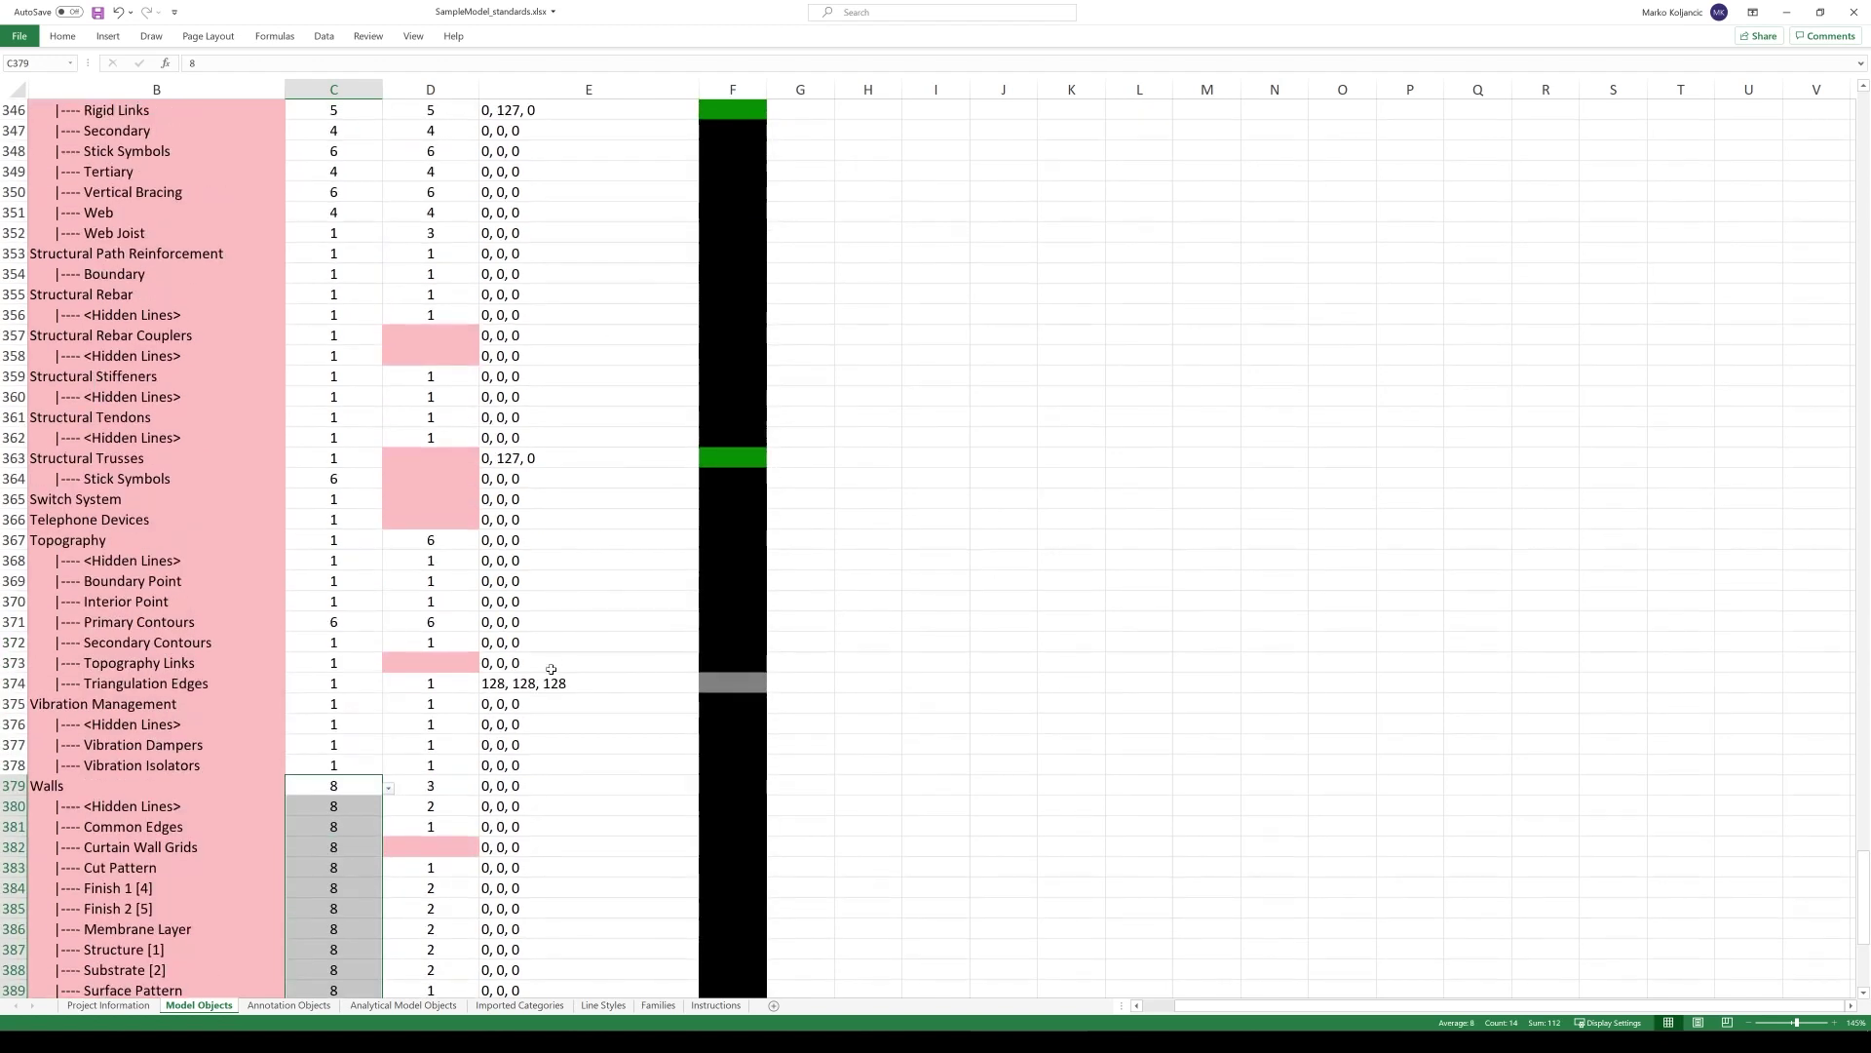
Step: Copy the line weight 8 into column D for Walls and its subcategories down to Wall Sweeps, skipping Curtain Wall Grids
scroll(553, 668, down, 4)
click(360, 535)
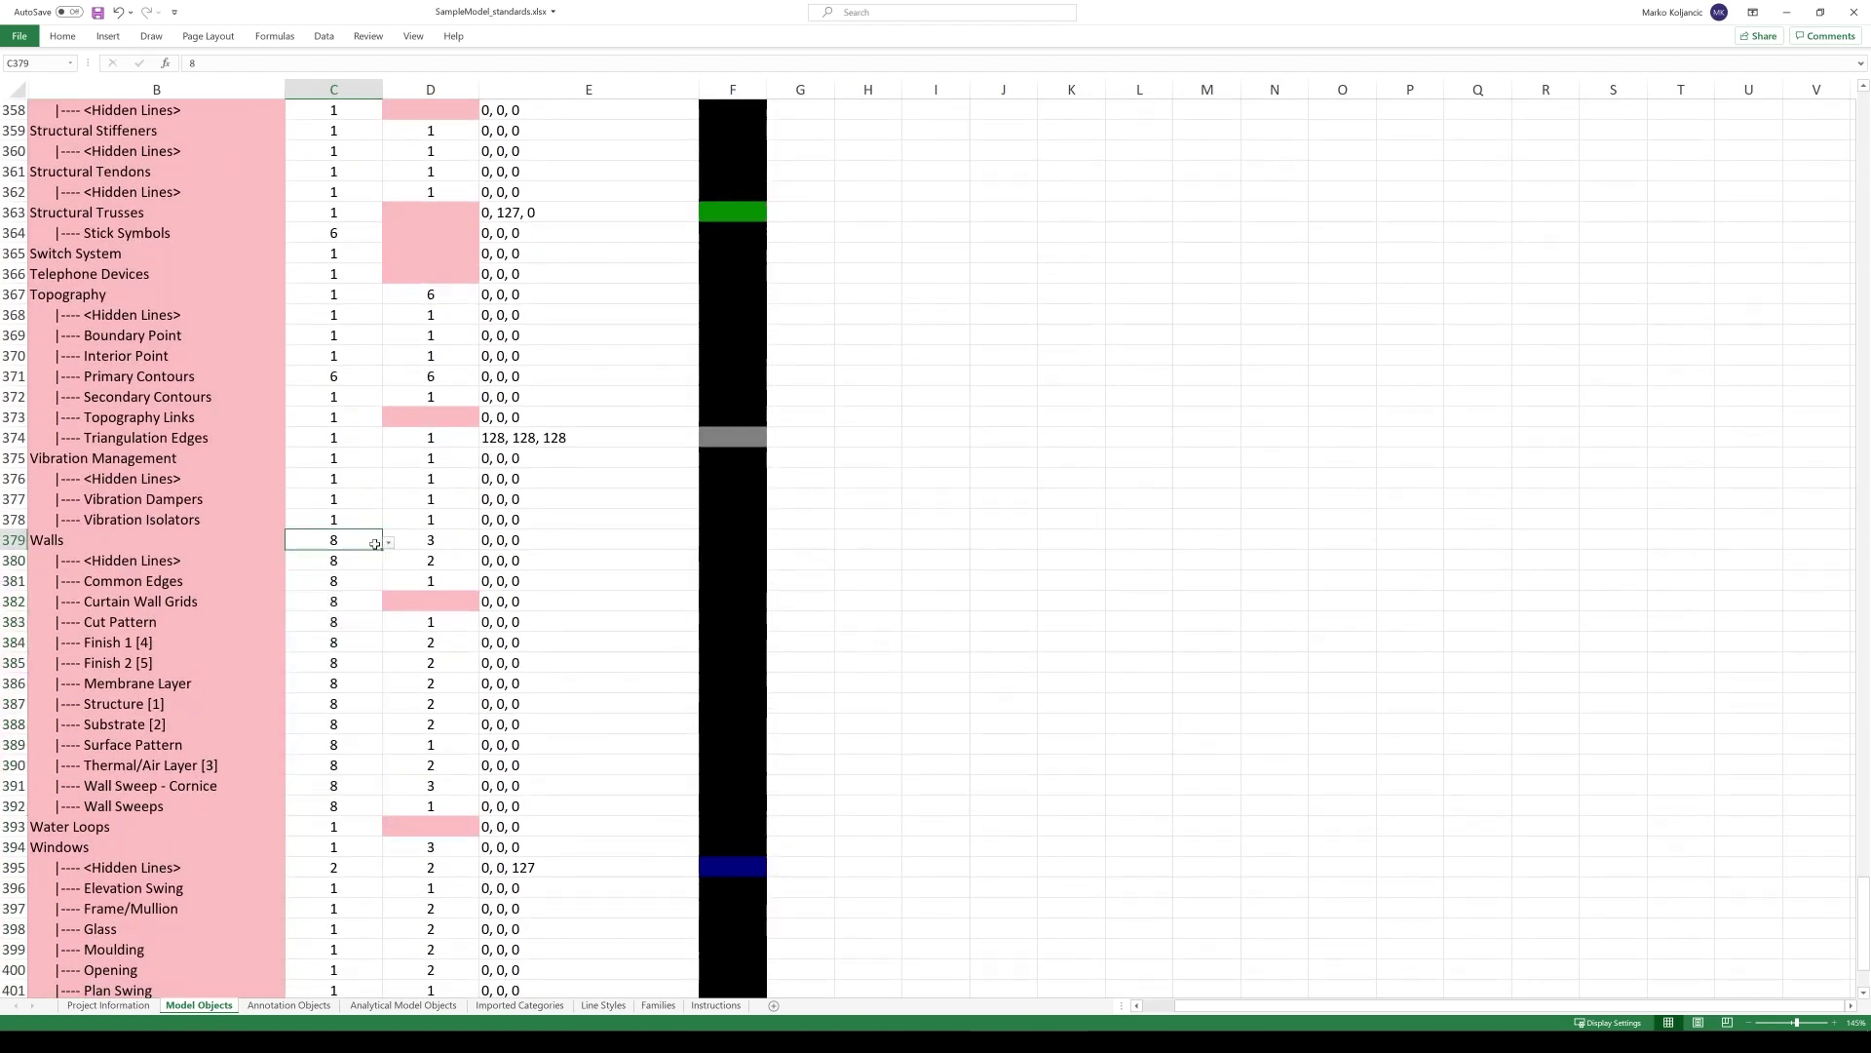
key(ctrl+c)
drag(429, 539, 429, 809)
key(ctrl+v)
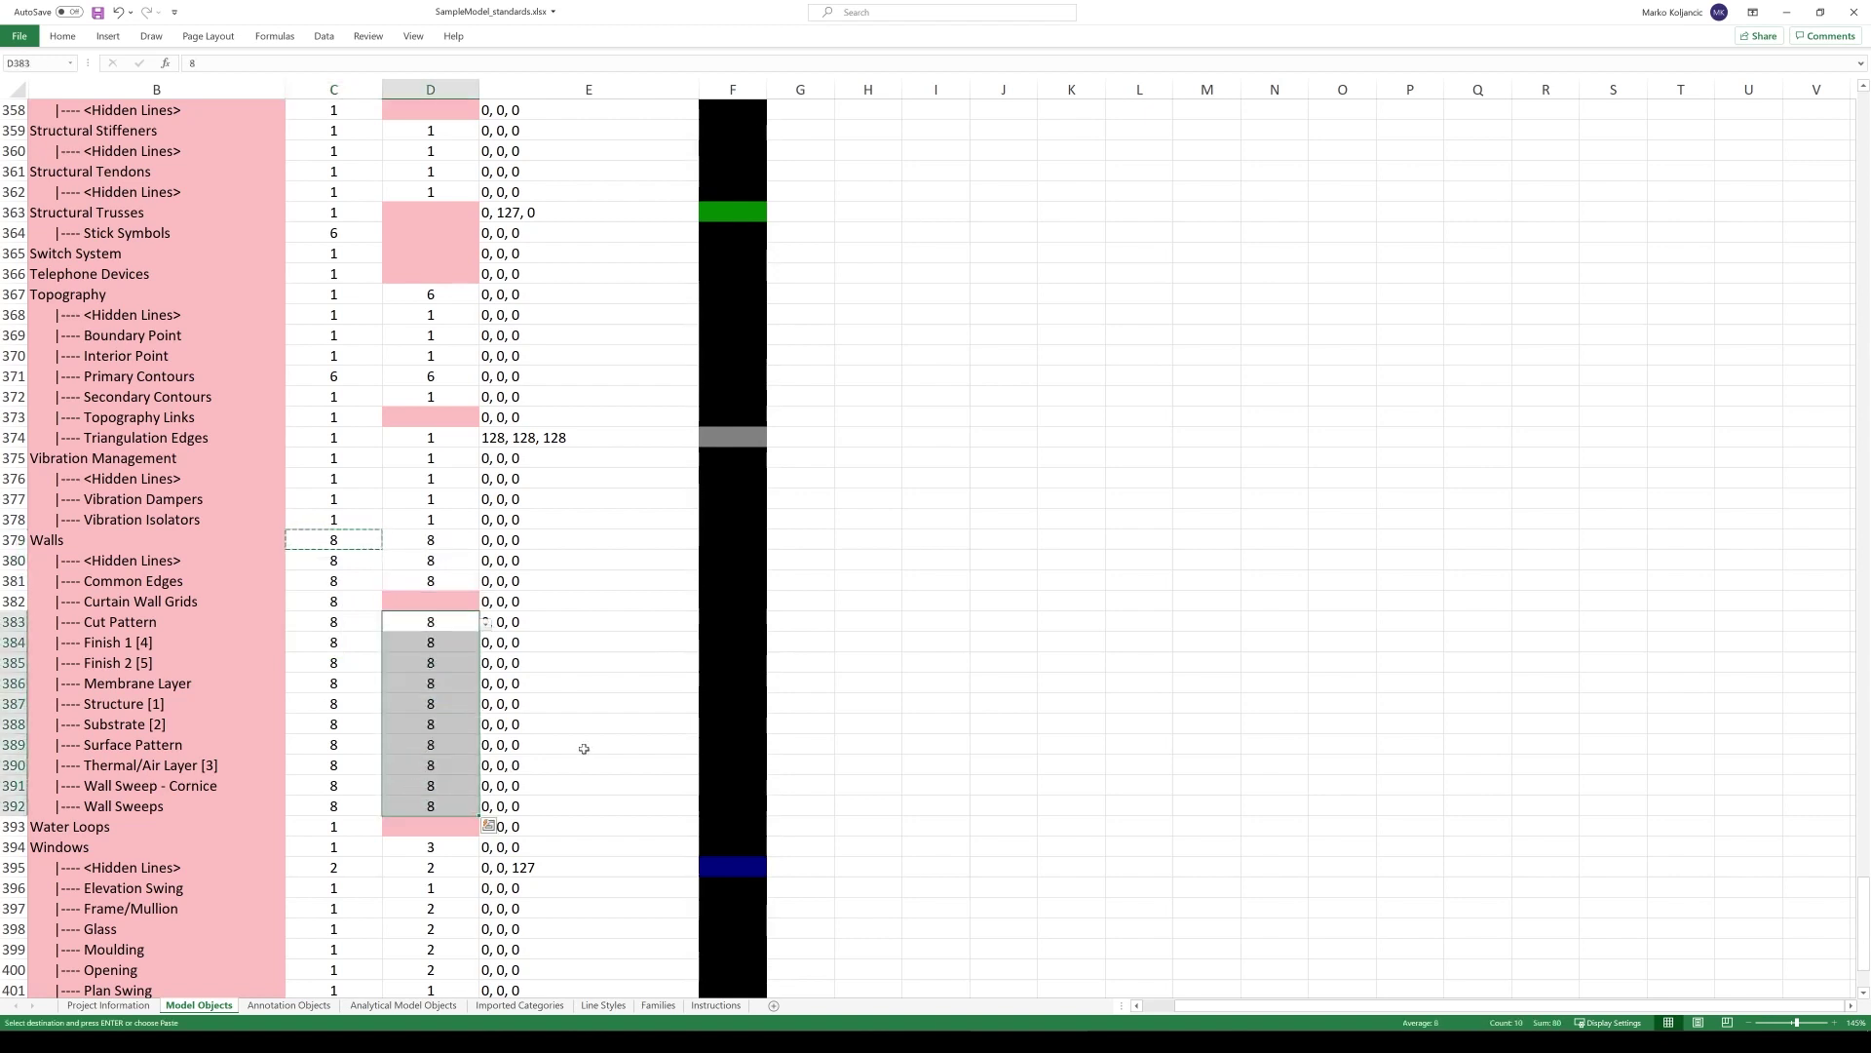
key(ctrl+v)
click(599, 688)
Step: Set the line colour of the Walls category in cell E379 to 255, 0, 0
click(527, 540)
double_click(486, 540)
key(BackSpace)
text(255)
key(Return)
Step: Copy the Walls line colour to all of its subcategories from <Hidden Lines> down to Wall Sweeps
click(543, 539)
key(ctrl+c)
click(532, 563)
key(ctrl+v)
drag(573, 539, 648, 784)
click(869, 641)
Step: Save the workbook, switch to Revit and import SampleModel_standards.xlsx into SheetLink
key(ctrl+s)
click(1787, 13)
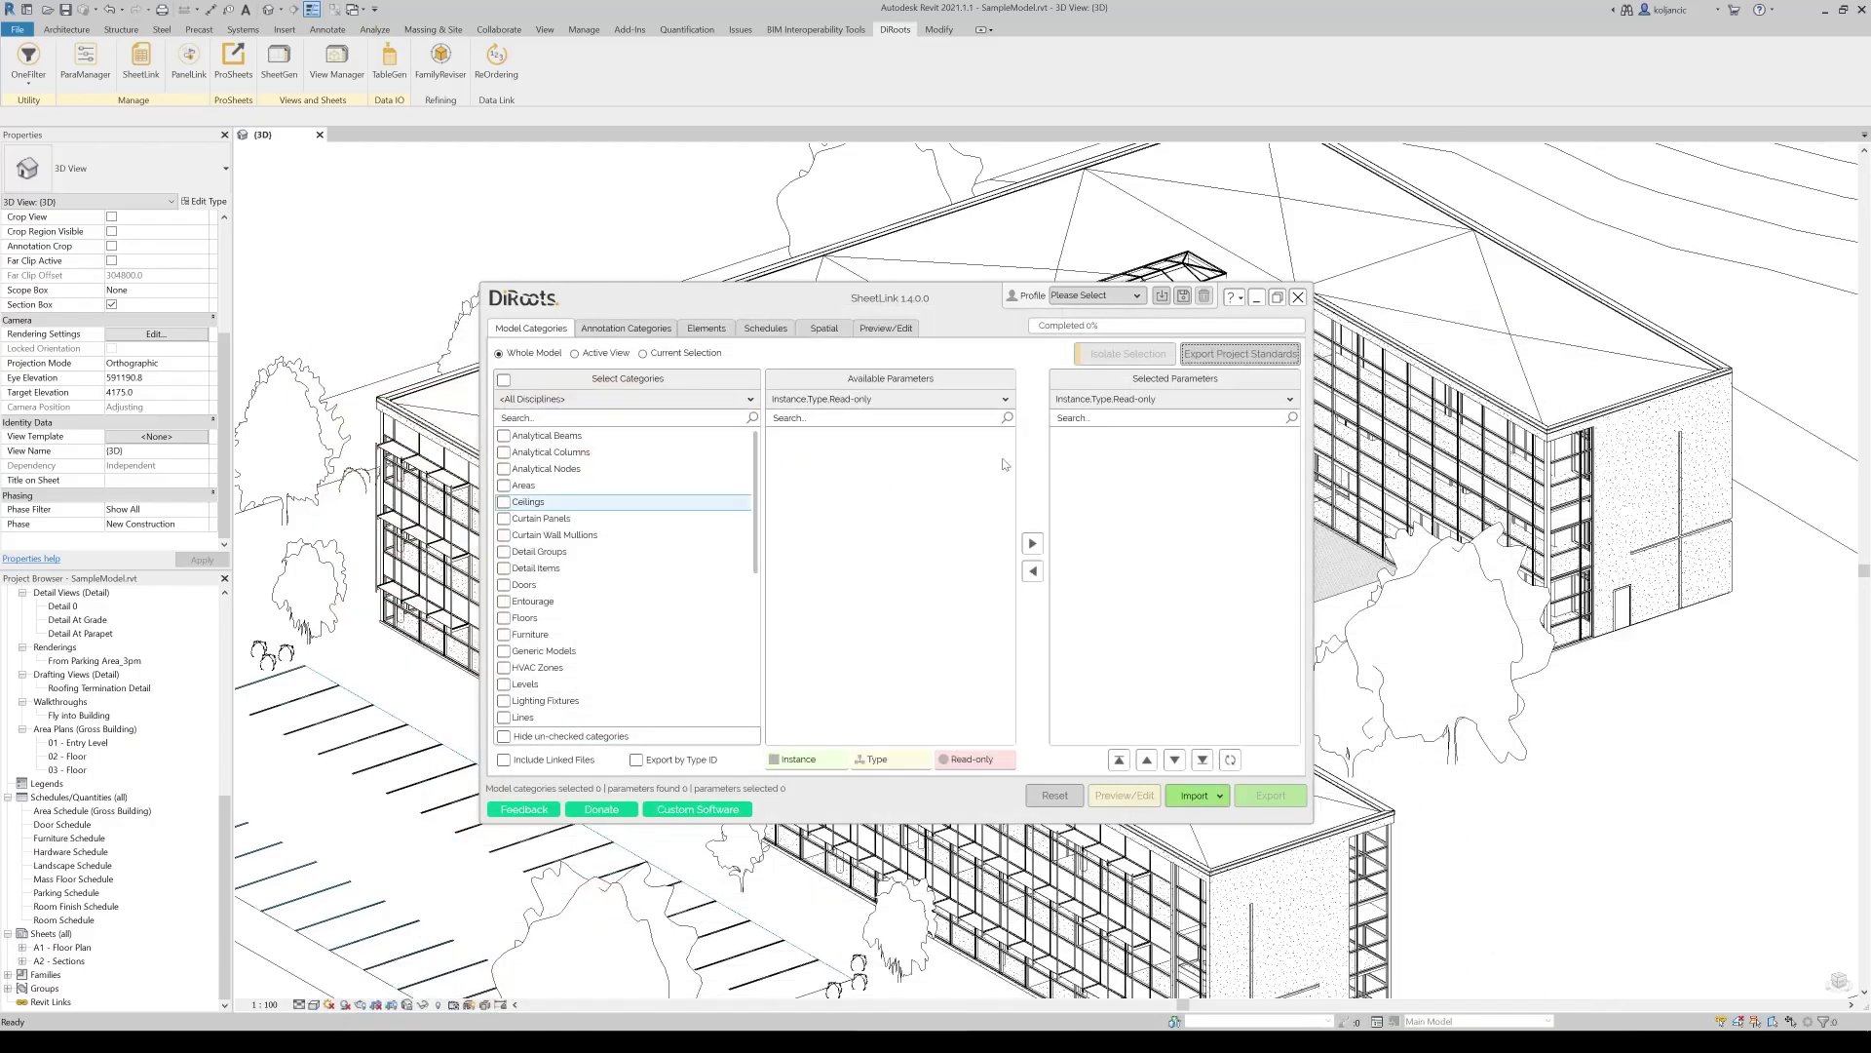
click(1207, 795)
click(1221, 816)
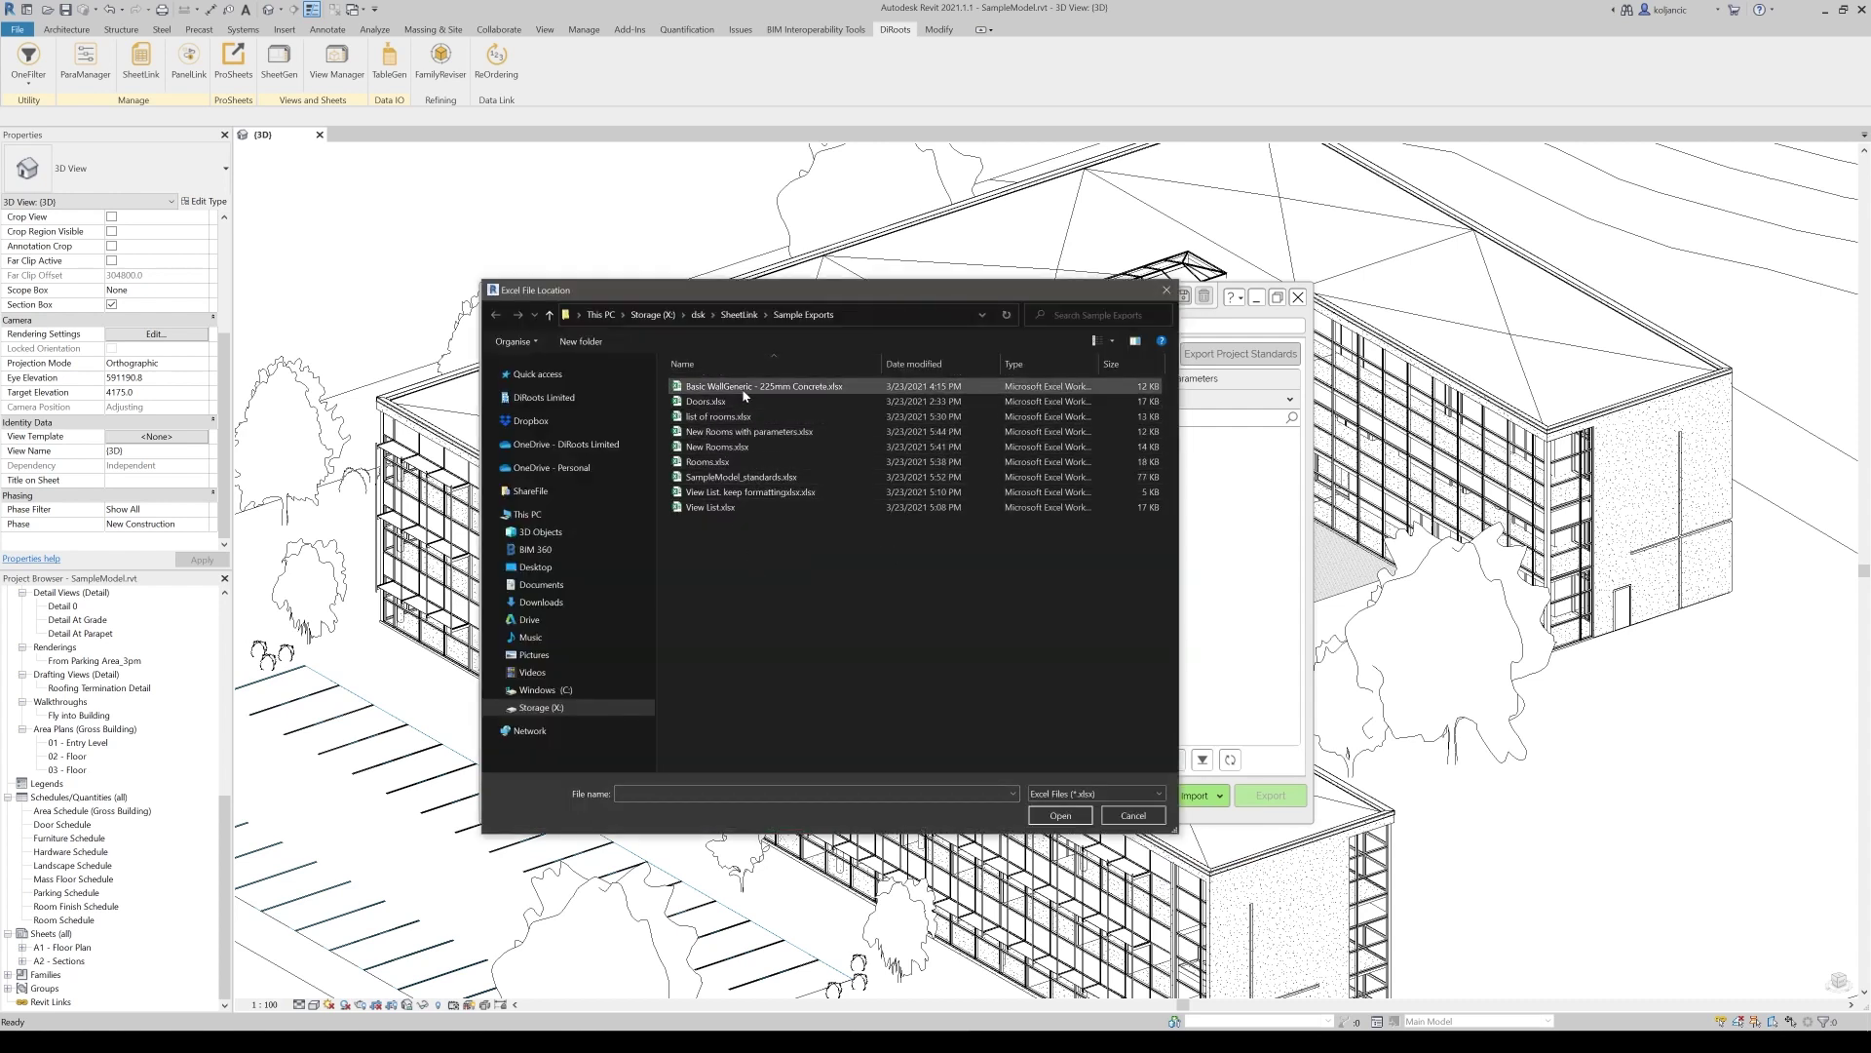
click(739, 479)
click(1057, 814)
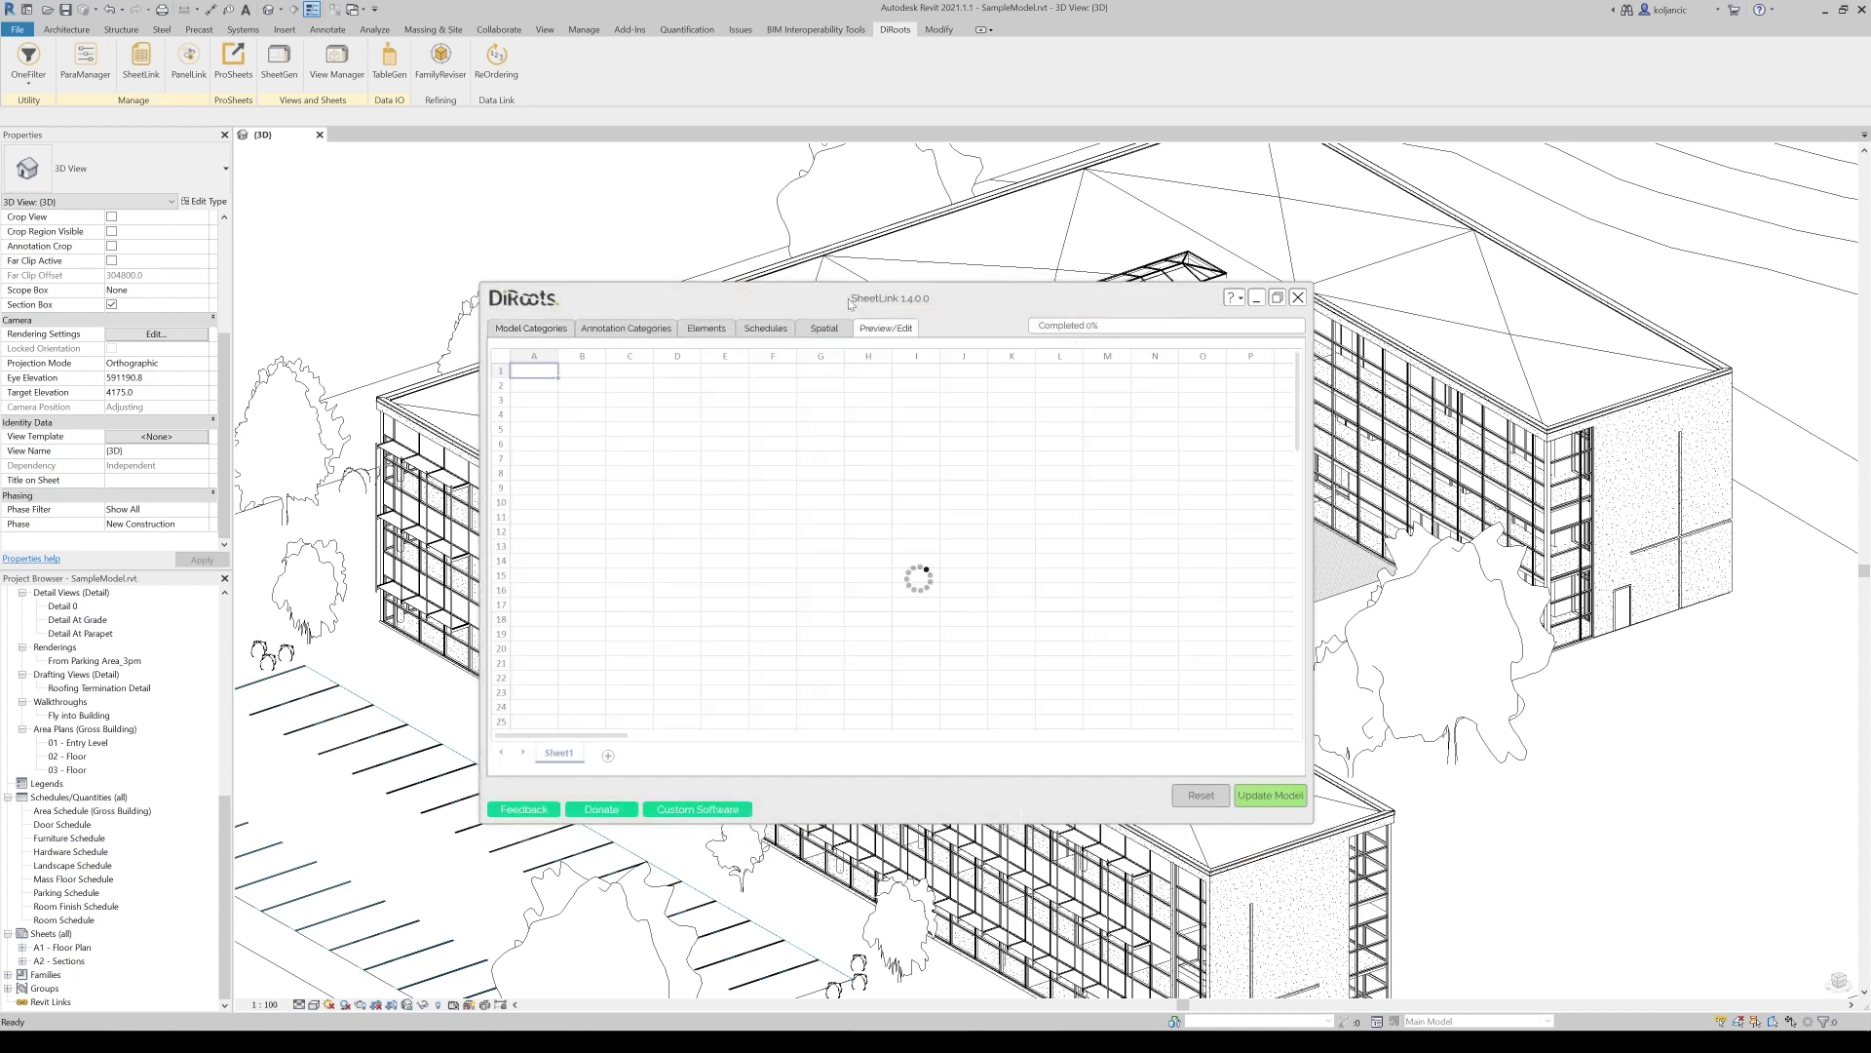
Step: Review the edited Walls rows in the Model Objects preview, update the model with the imported data and close SheetLink
scroll(871, 514, down, 10)
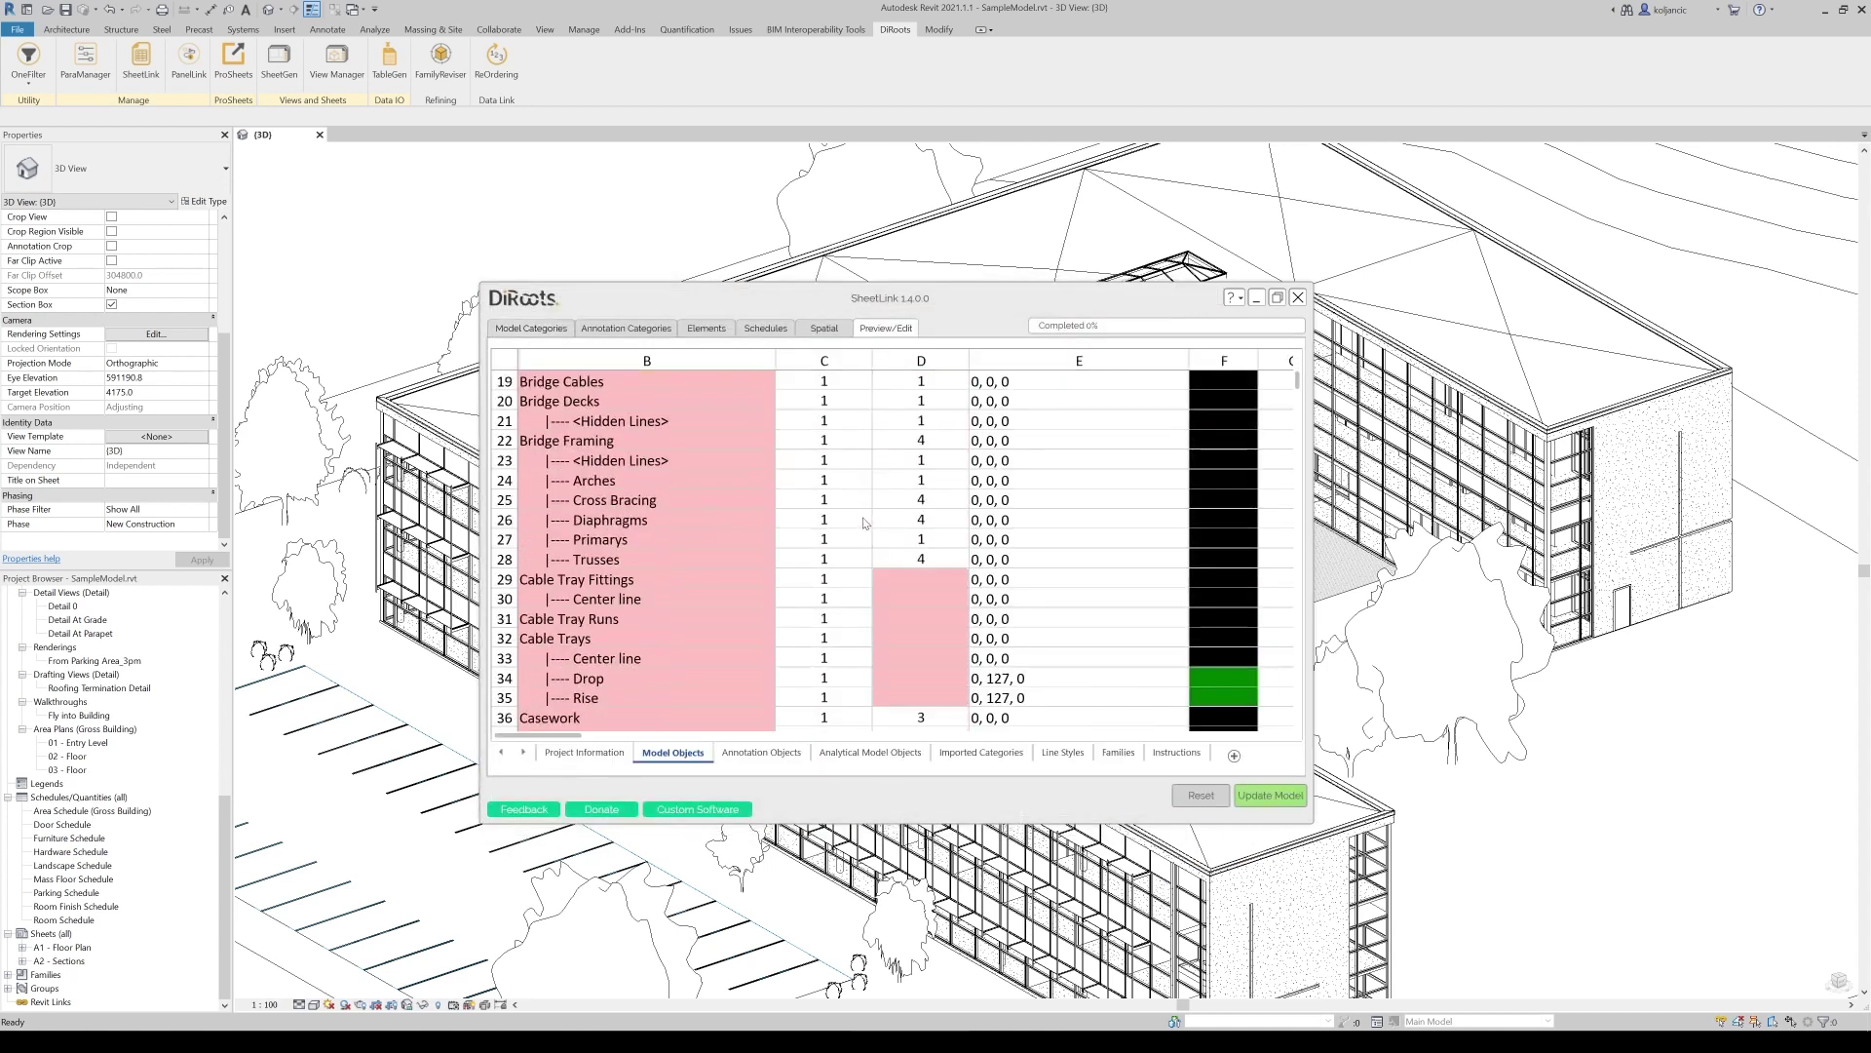
scroll(808, 567, down, 4)
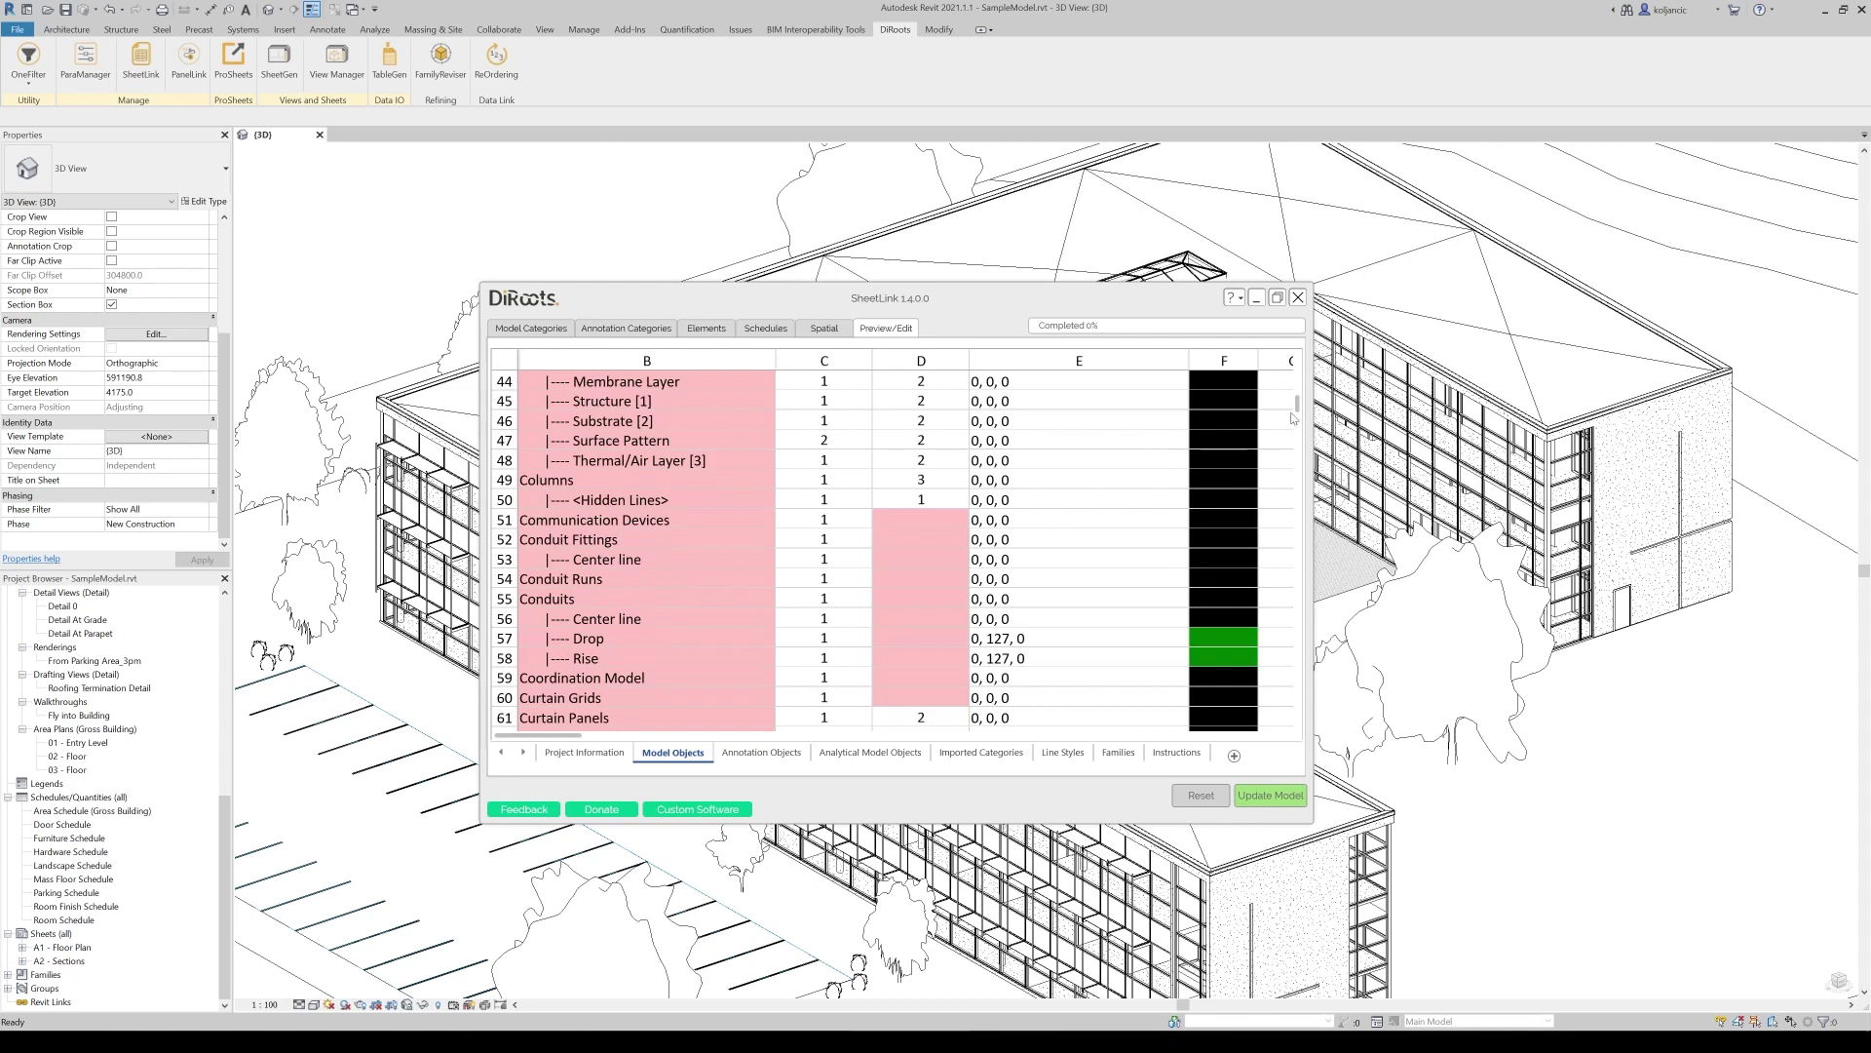
drag(1298, 407, 1308, 724)
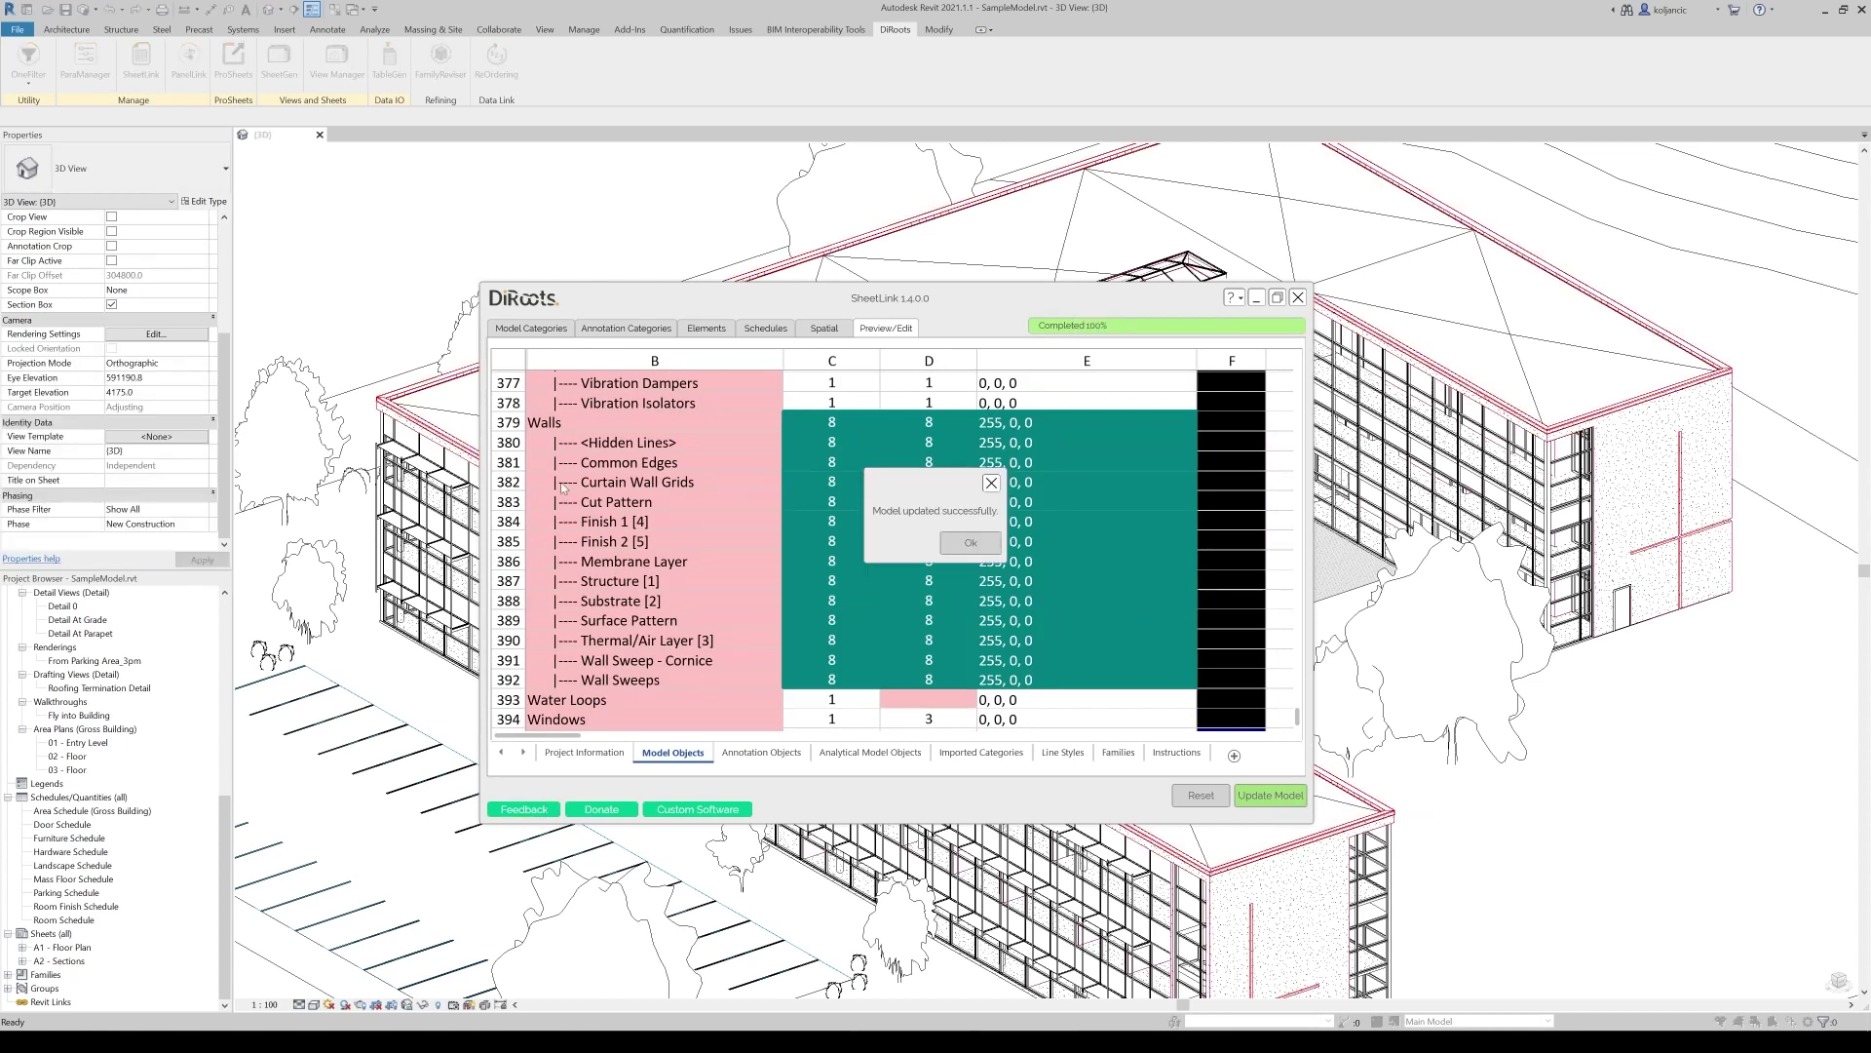
click(970, 542)
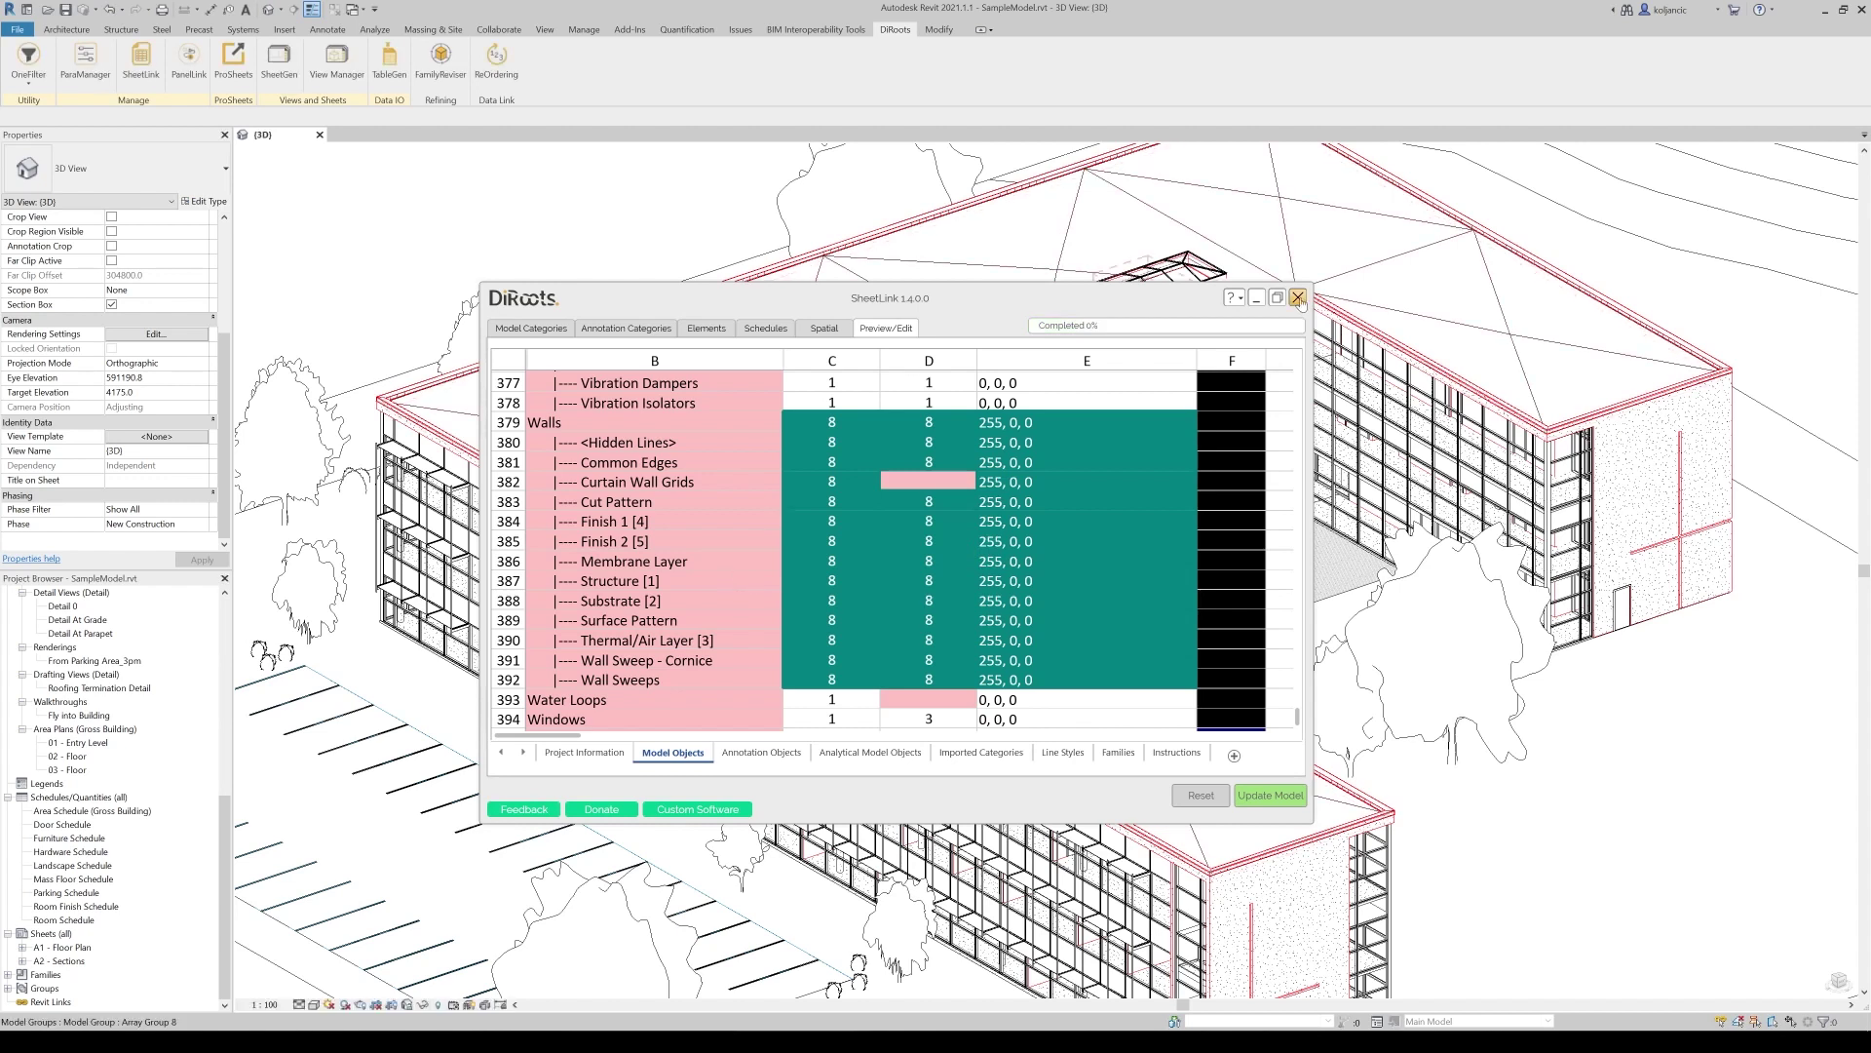
click(1298, 297)
Step: Turn off Thin Lines in the 3D view and inspect the line weight and colour of the building's walls
scroll(688, 657, up, 2)
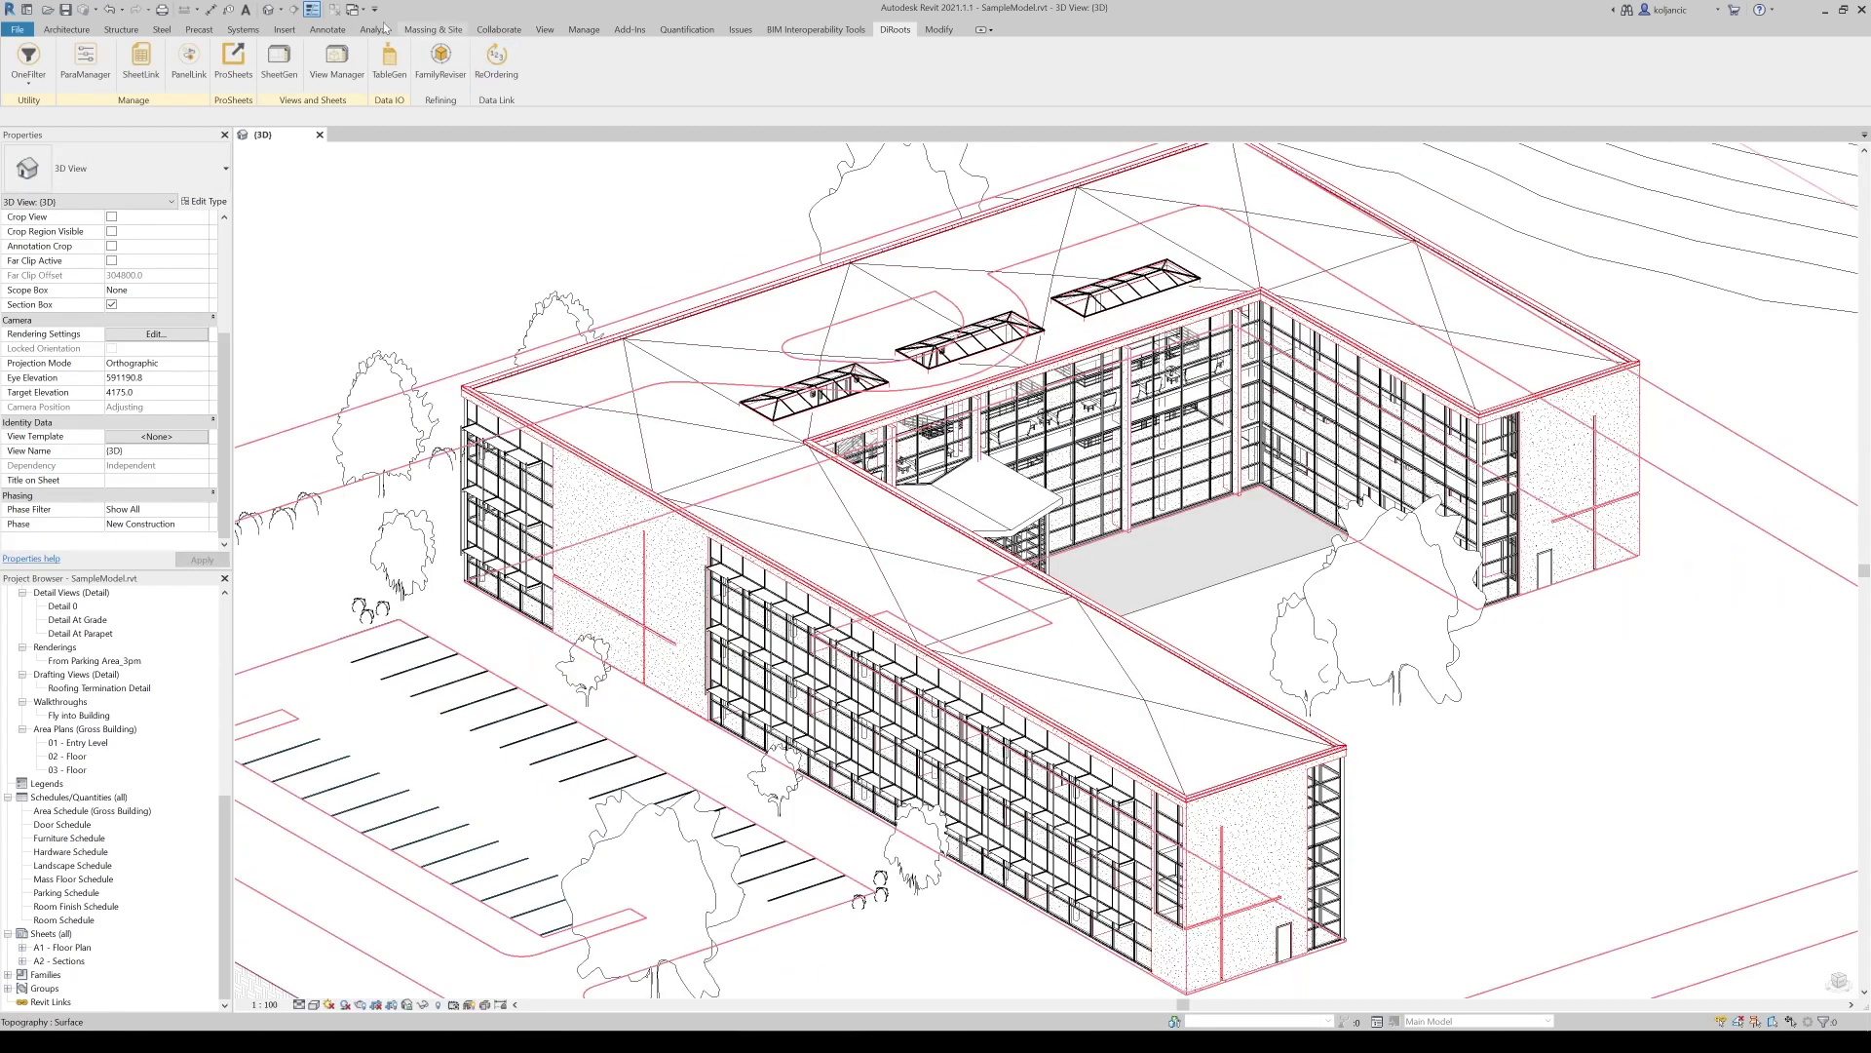
key(t)
key(l)
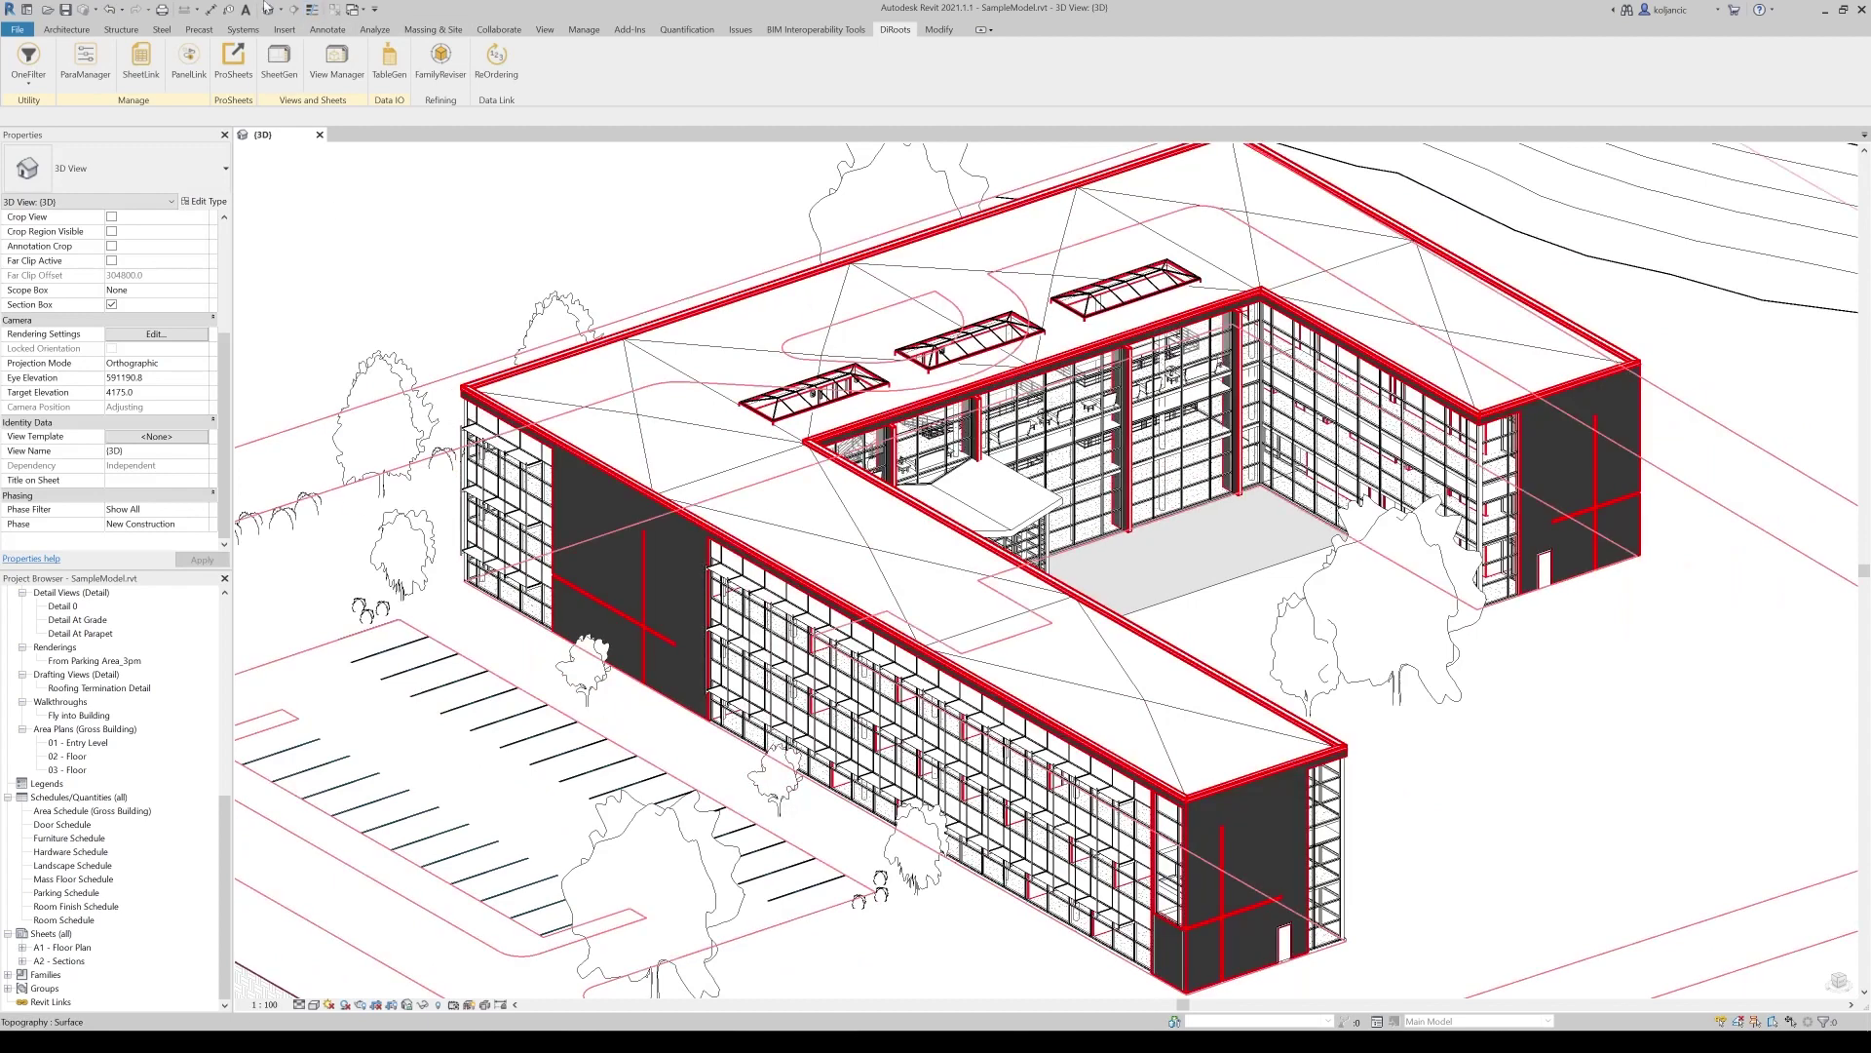
click(313, 10)
scroll(905, 945, up, 5)
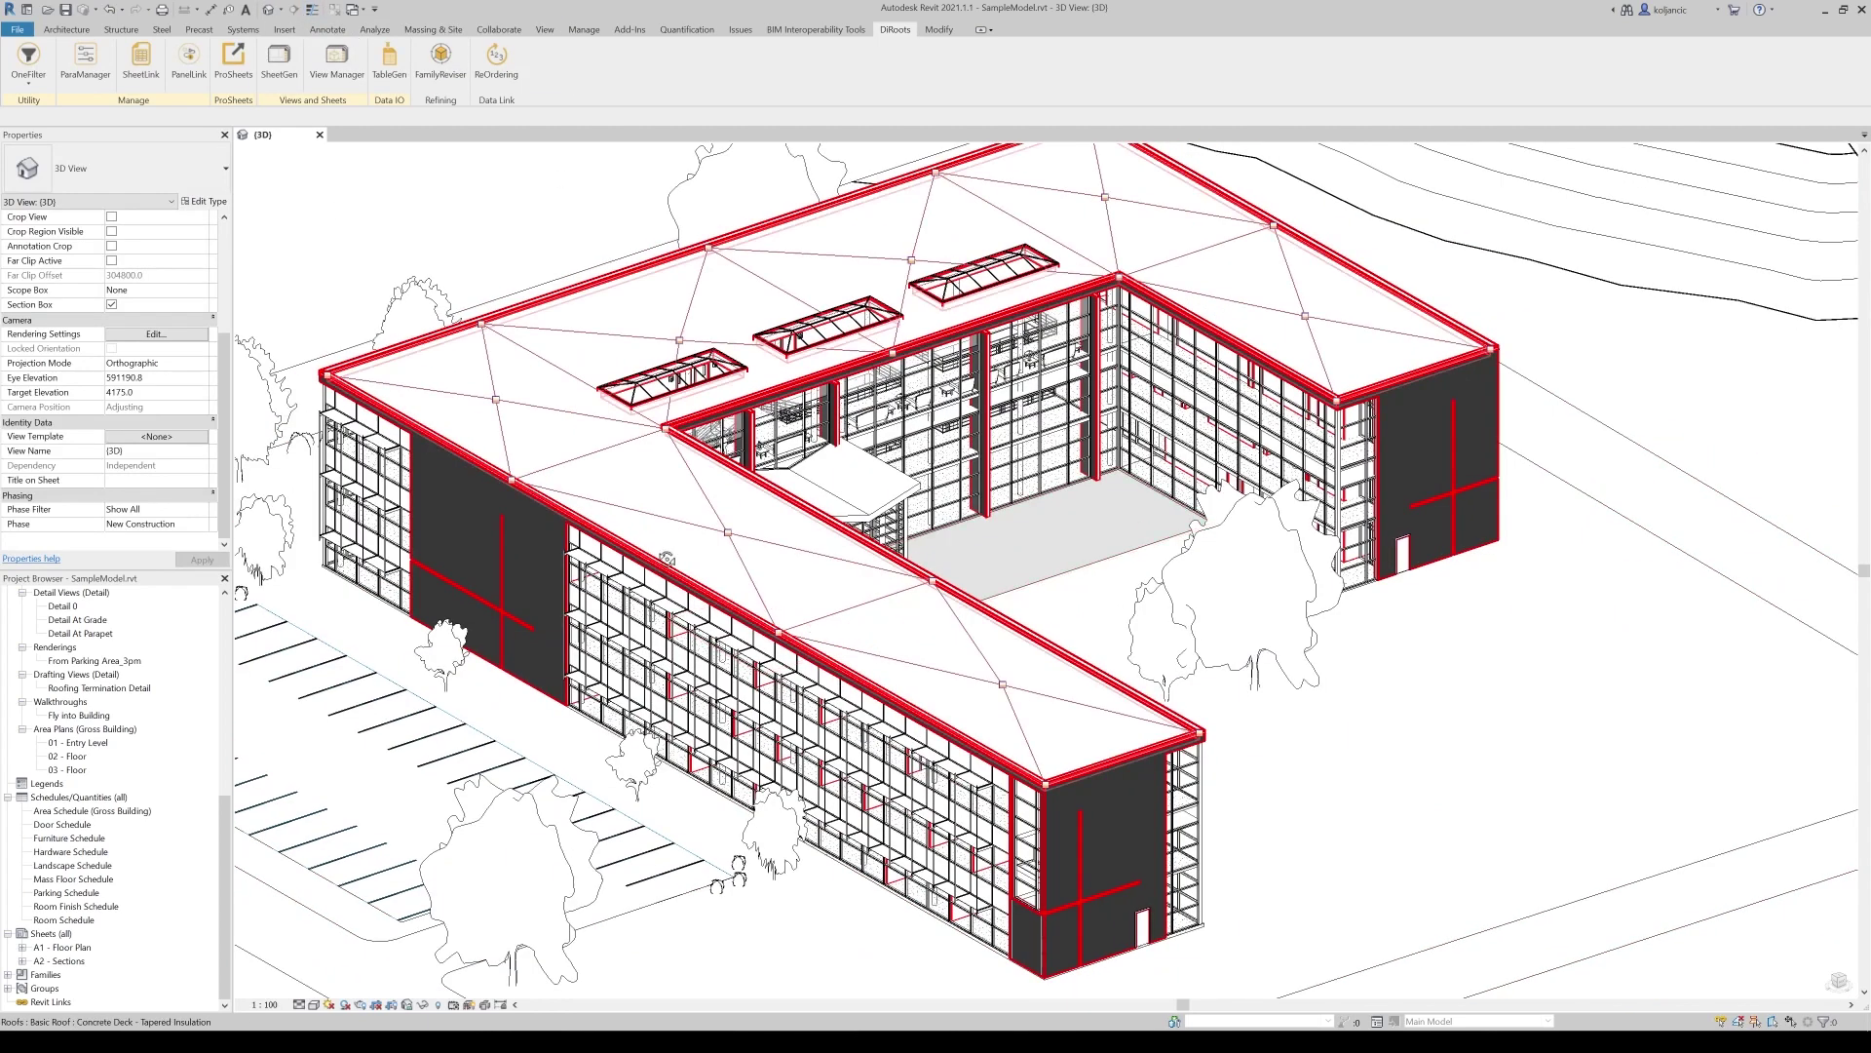
scroll(906, 945, up, 3)
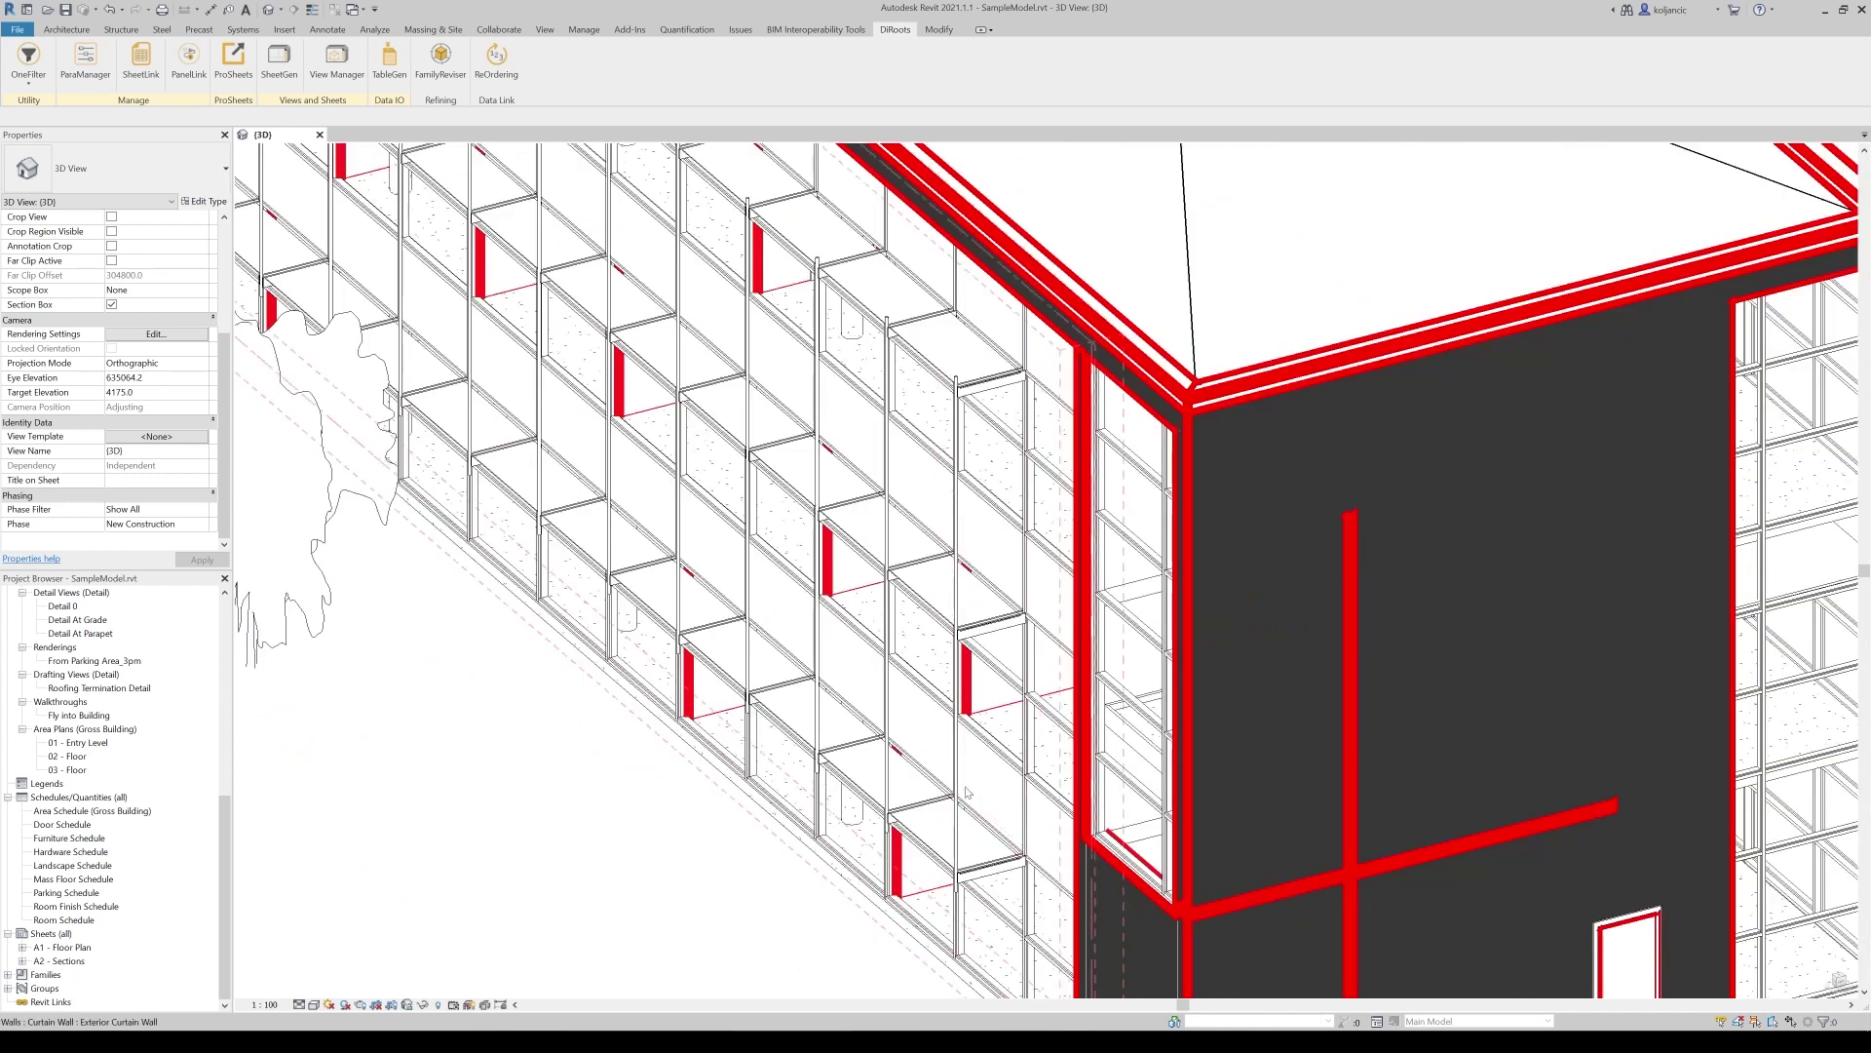
scroll(1256, 424, down, 8)
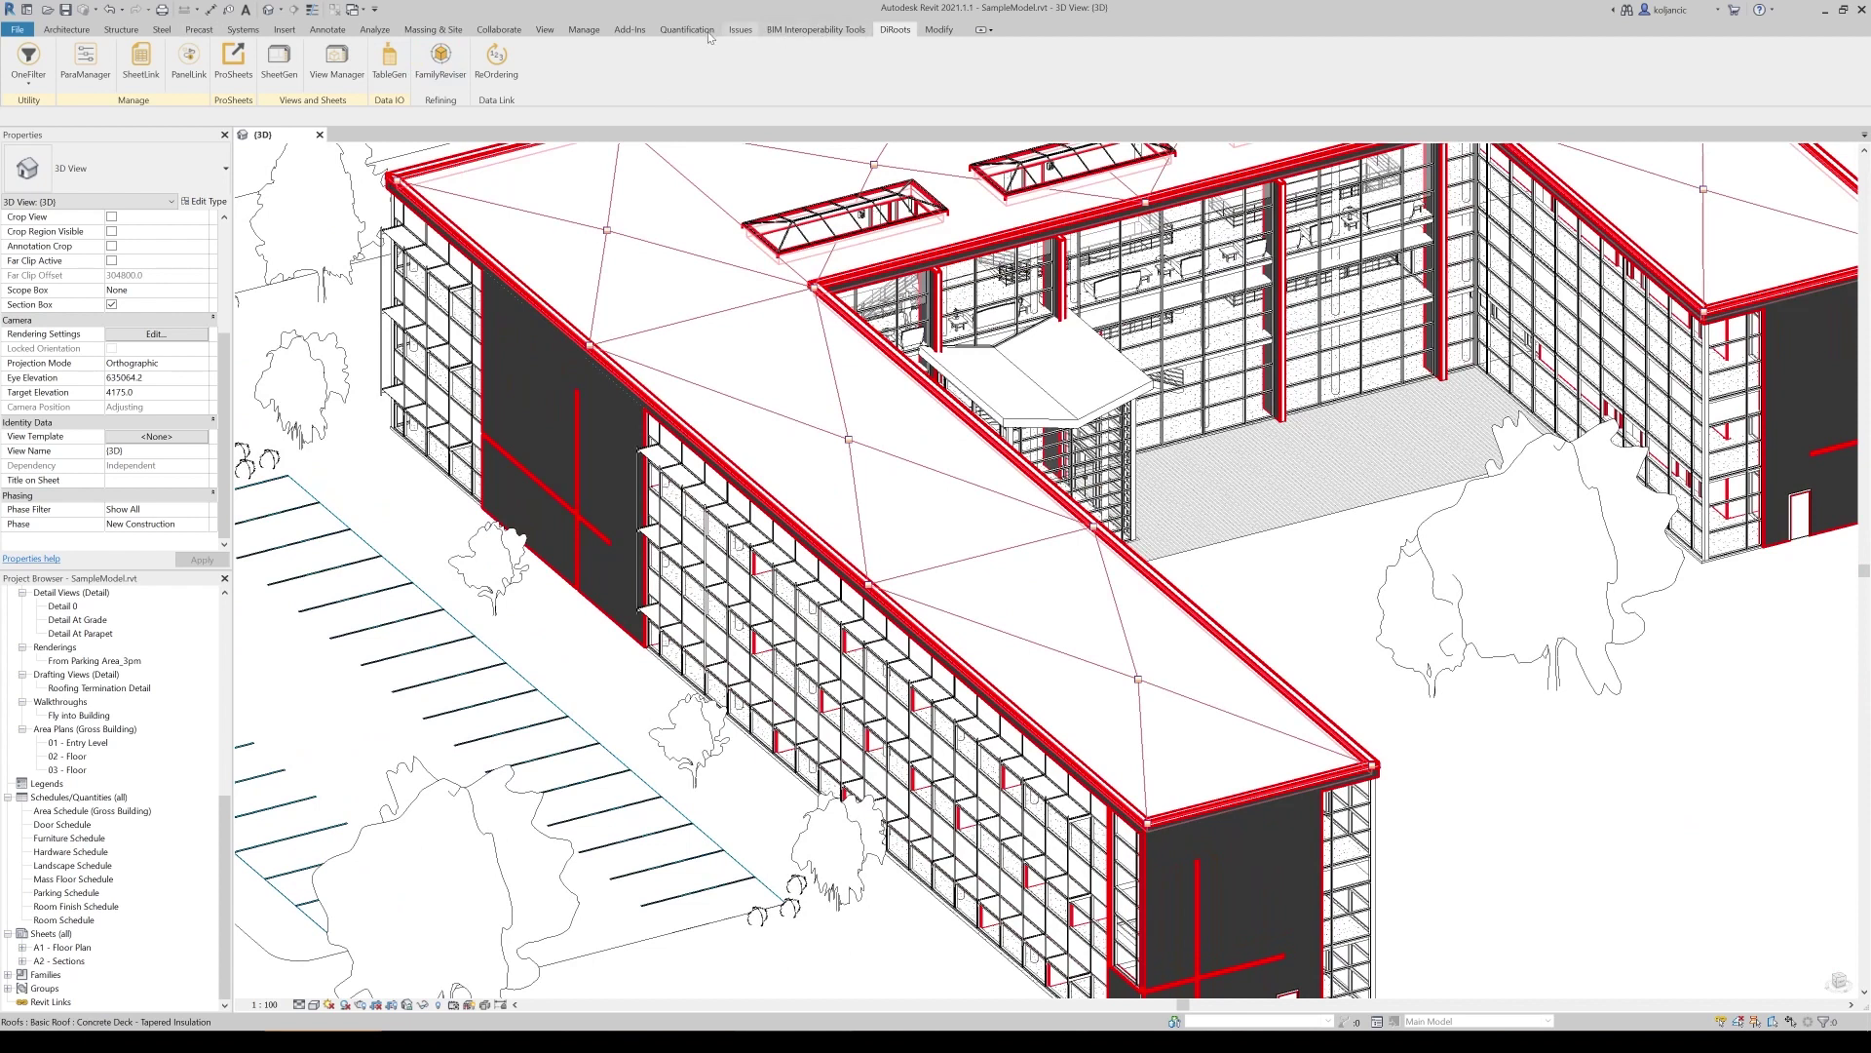
Step: Check the Author value in the model's Project Information, leaving the parameters unedited
click(584, 29)
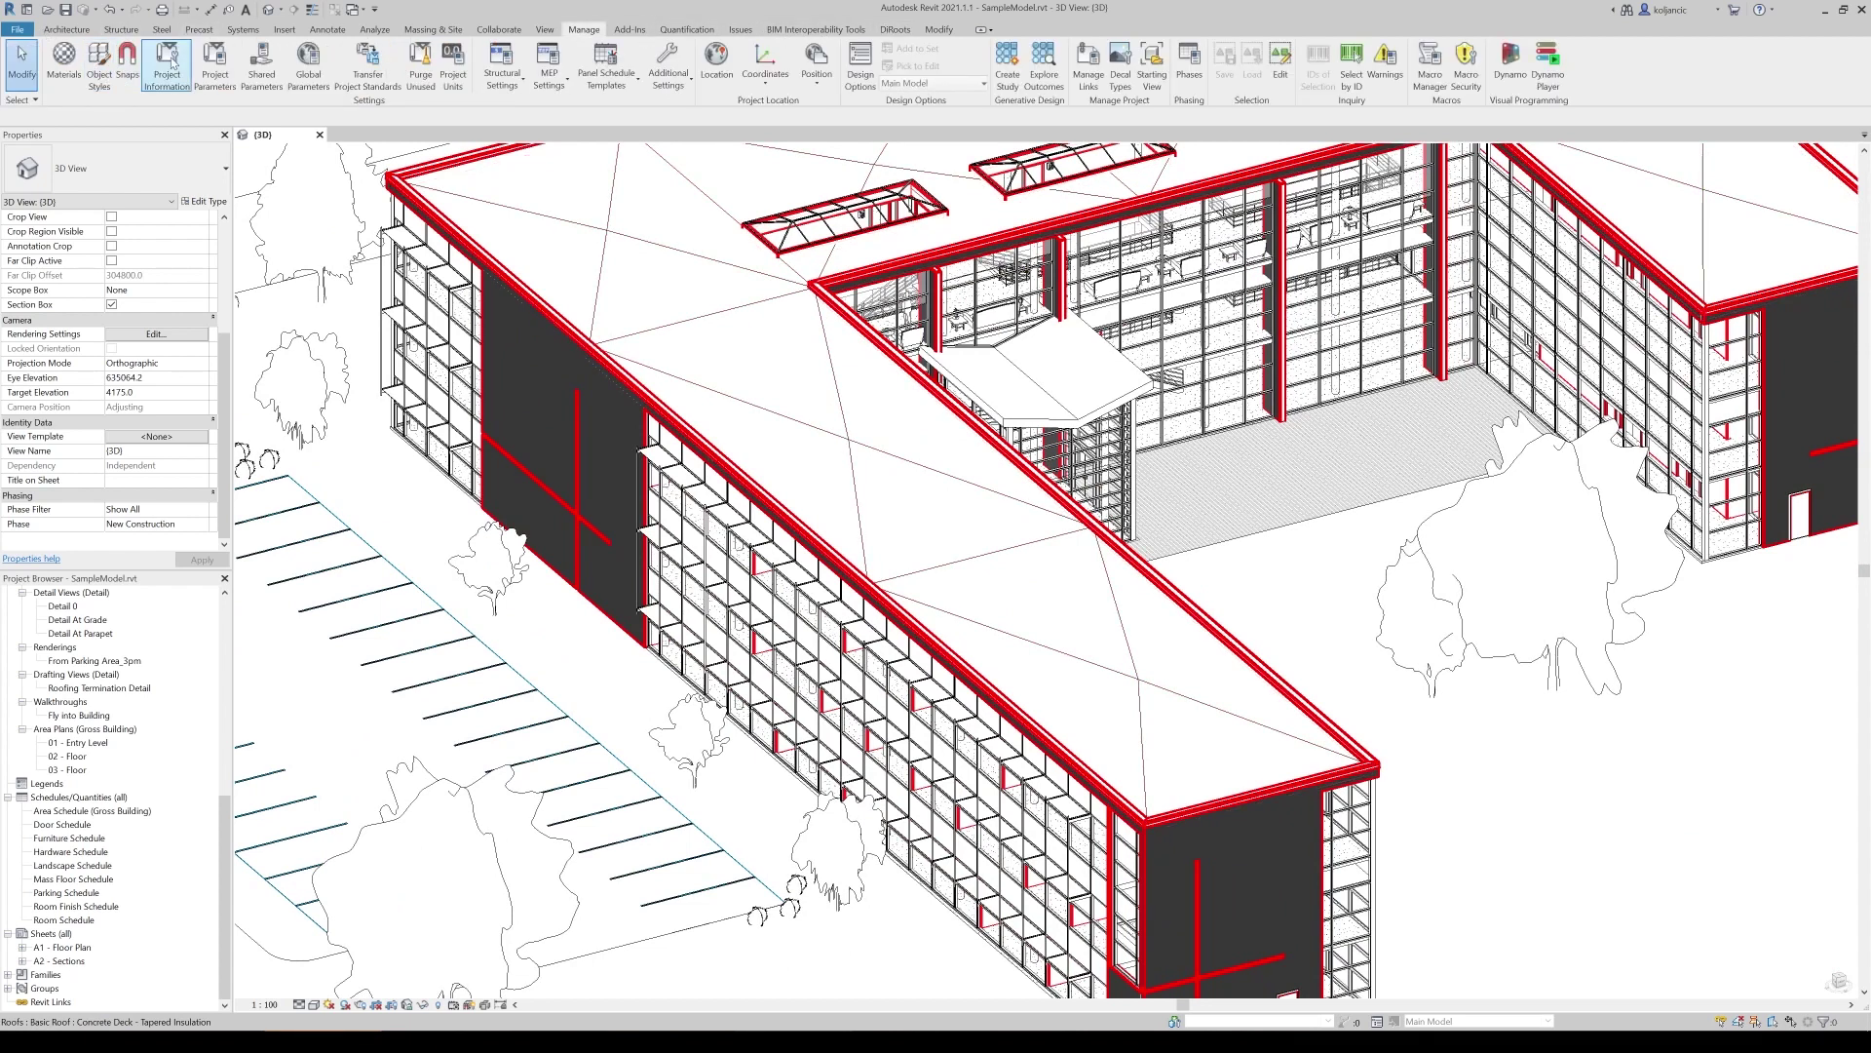
click(166, 66)
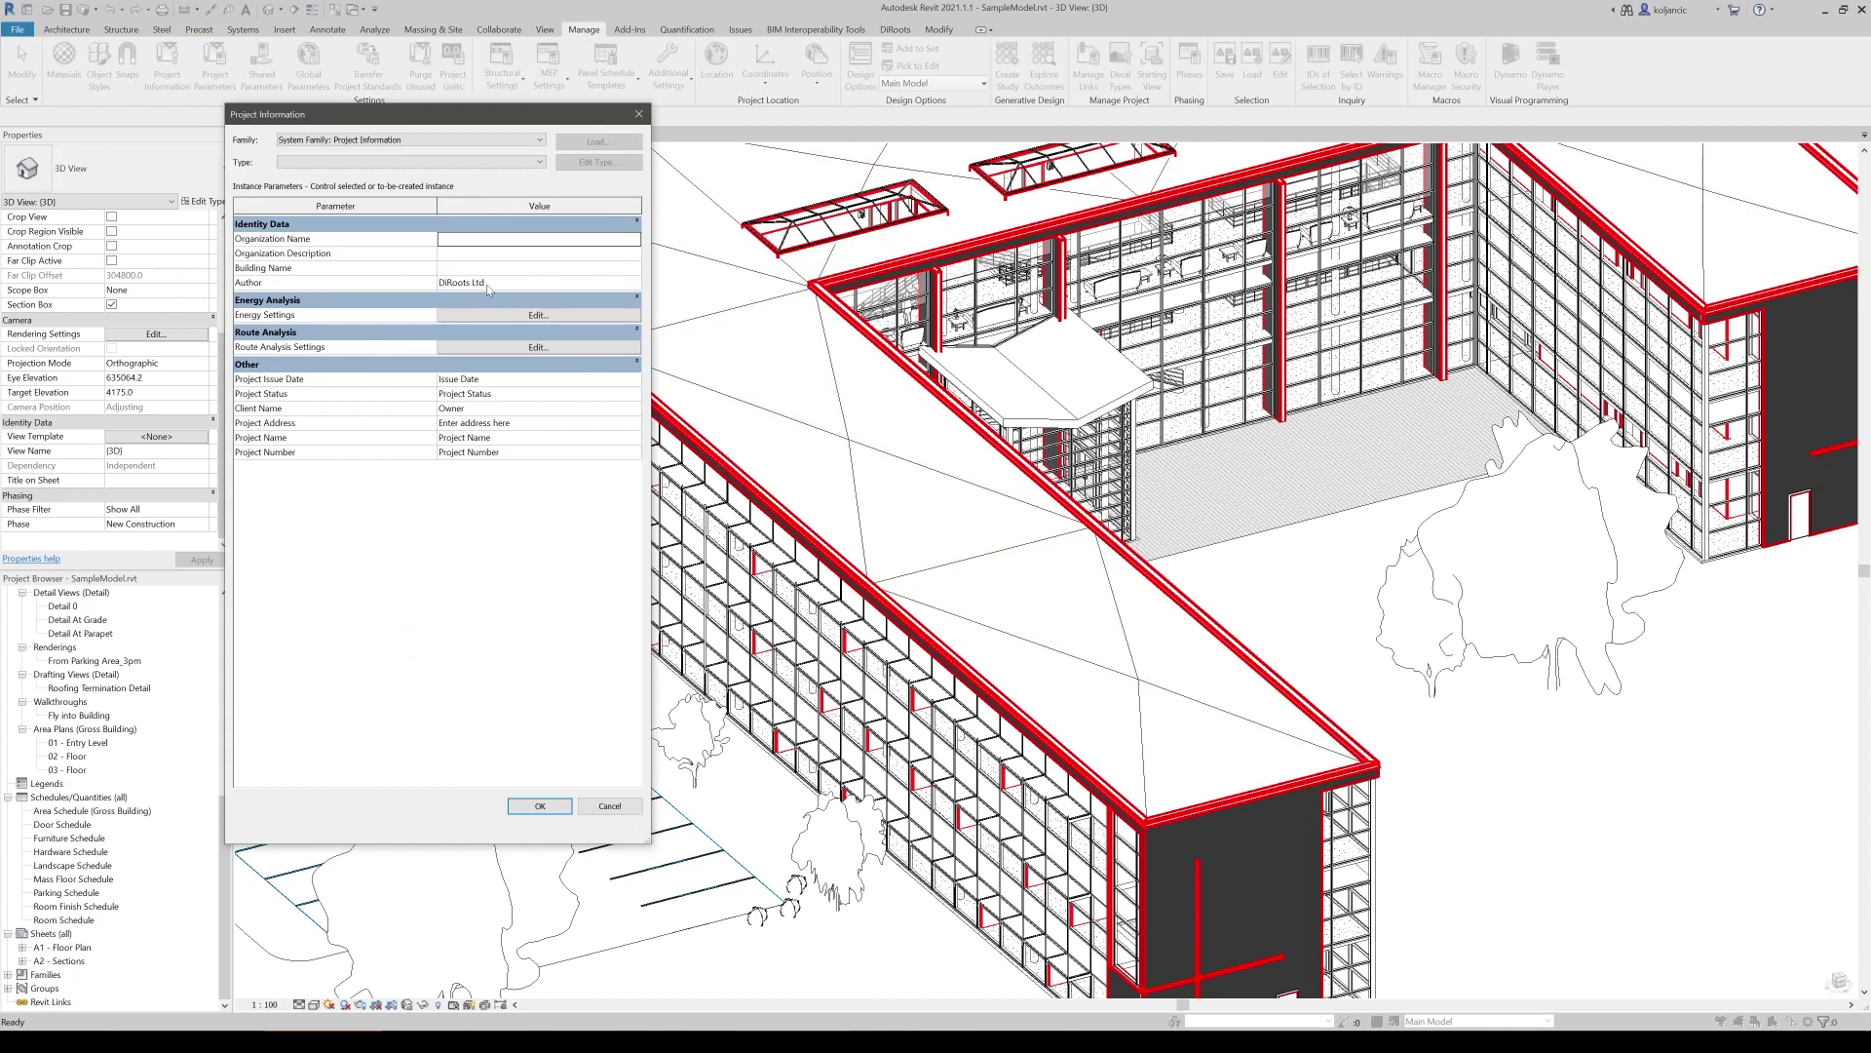
click(639, 114)
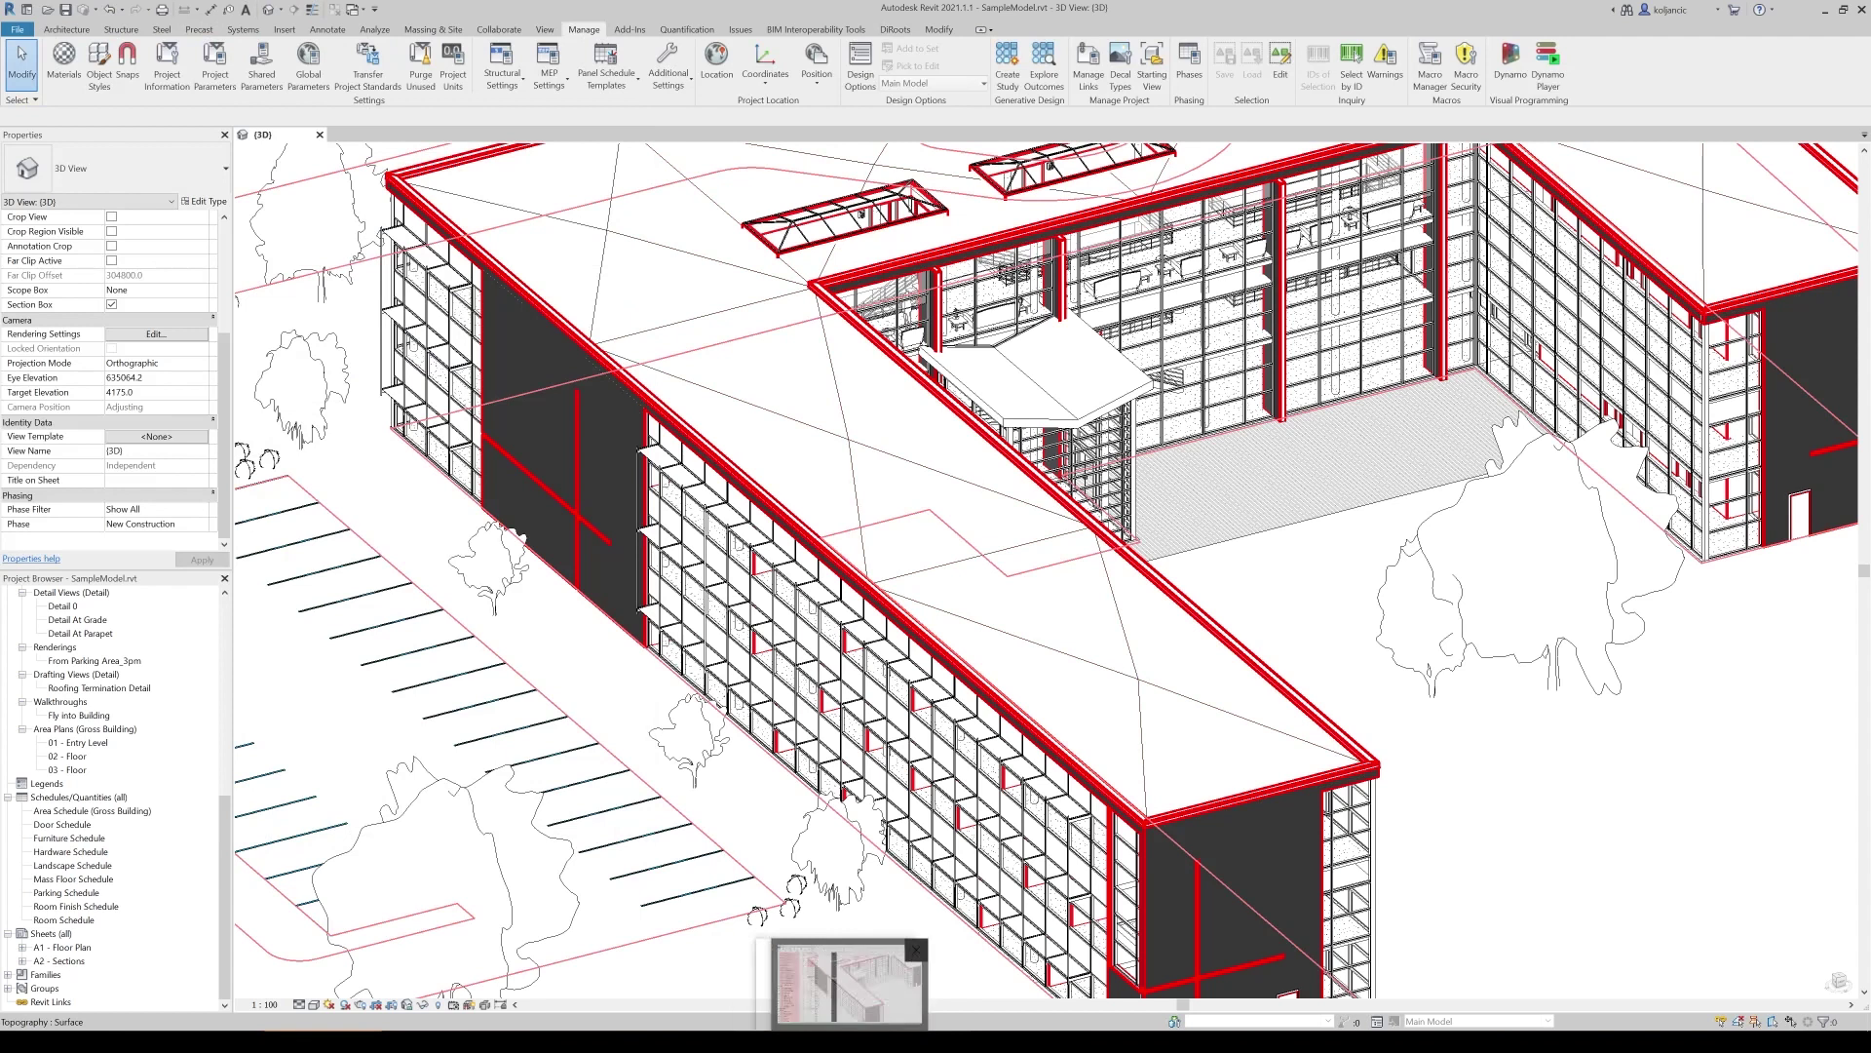
Step: Switch back to the SampleModel_standards.xlsx workbook in Excel and place its reduced window over the Revit model
click(911, 983)
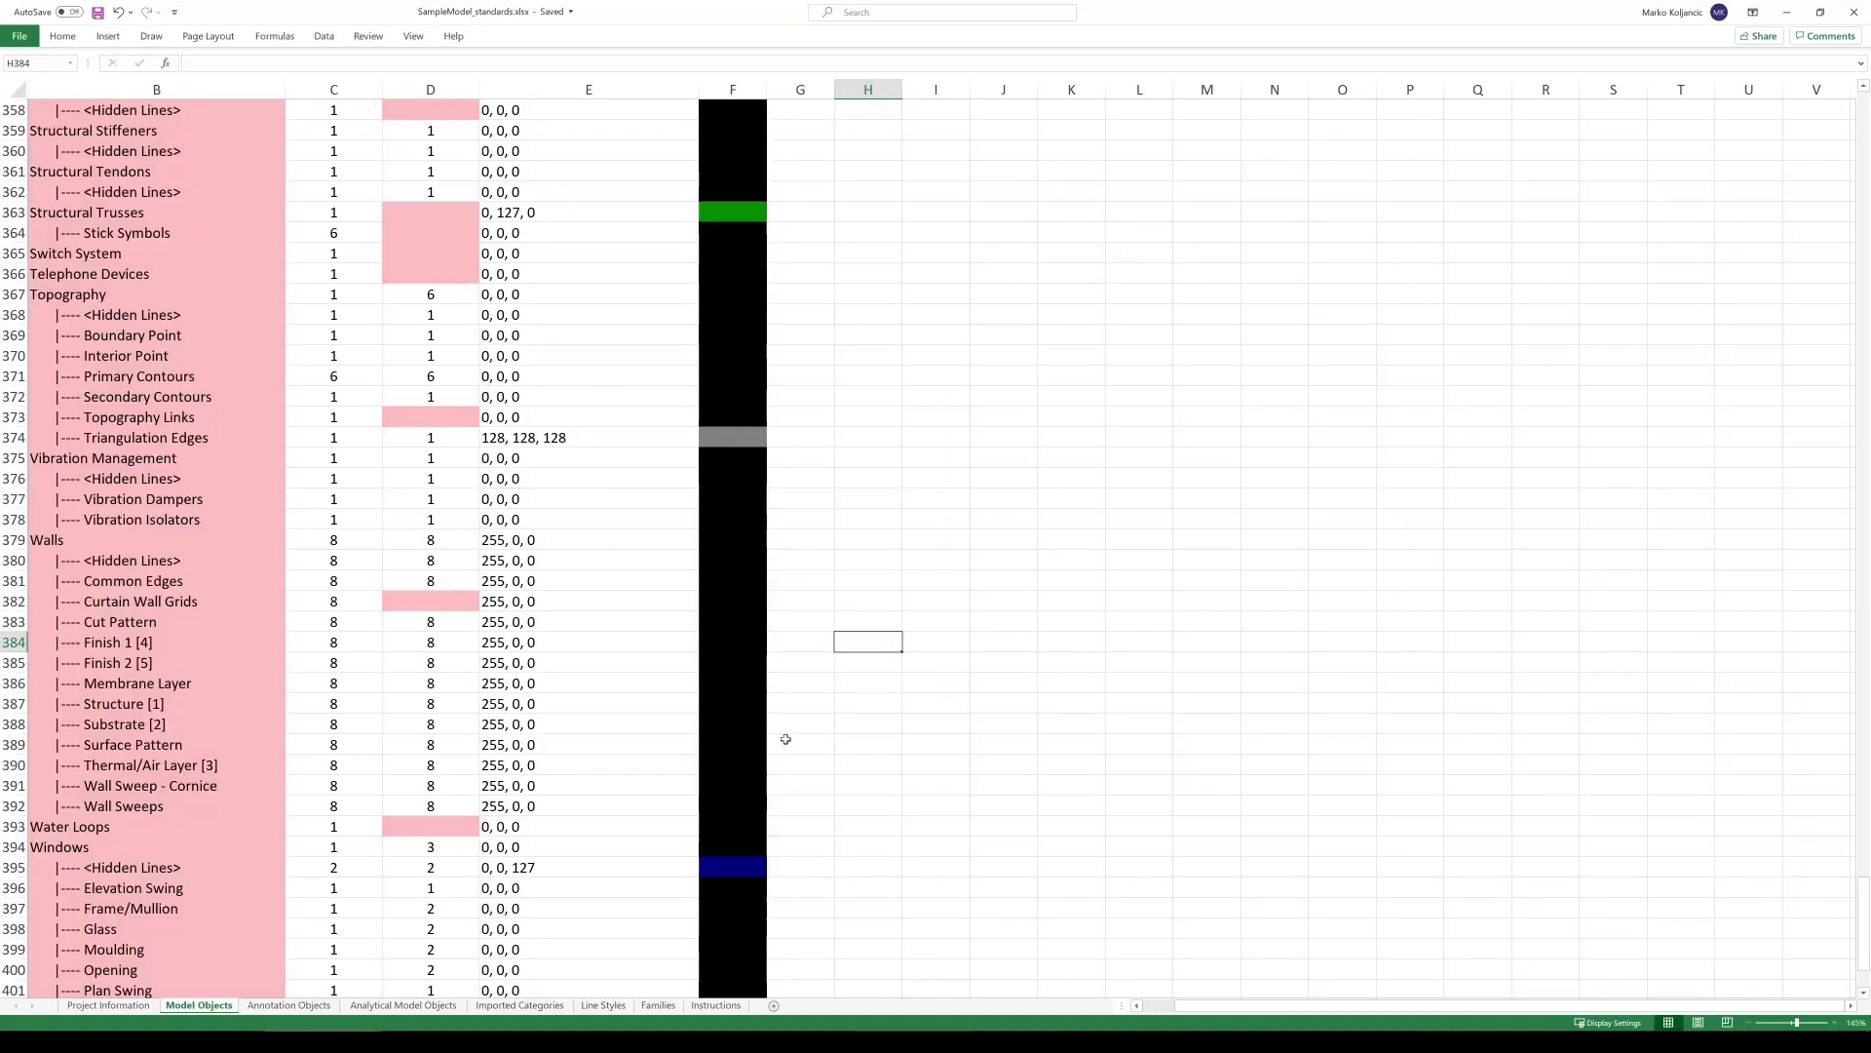
ctrl+scroll(785, 739, down, 2)
scroll(598, 488, up, 13)
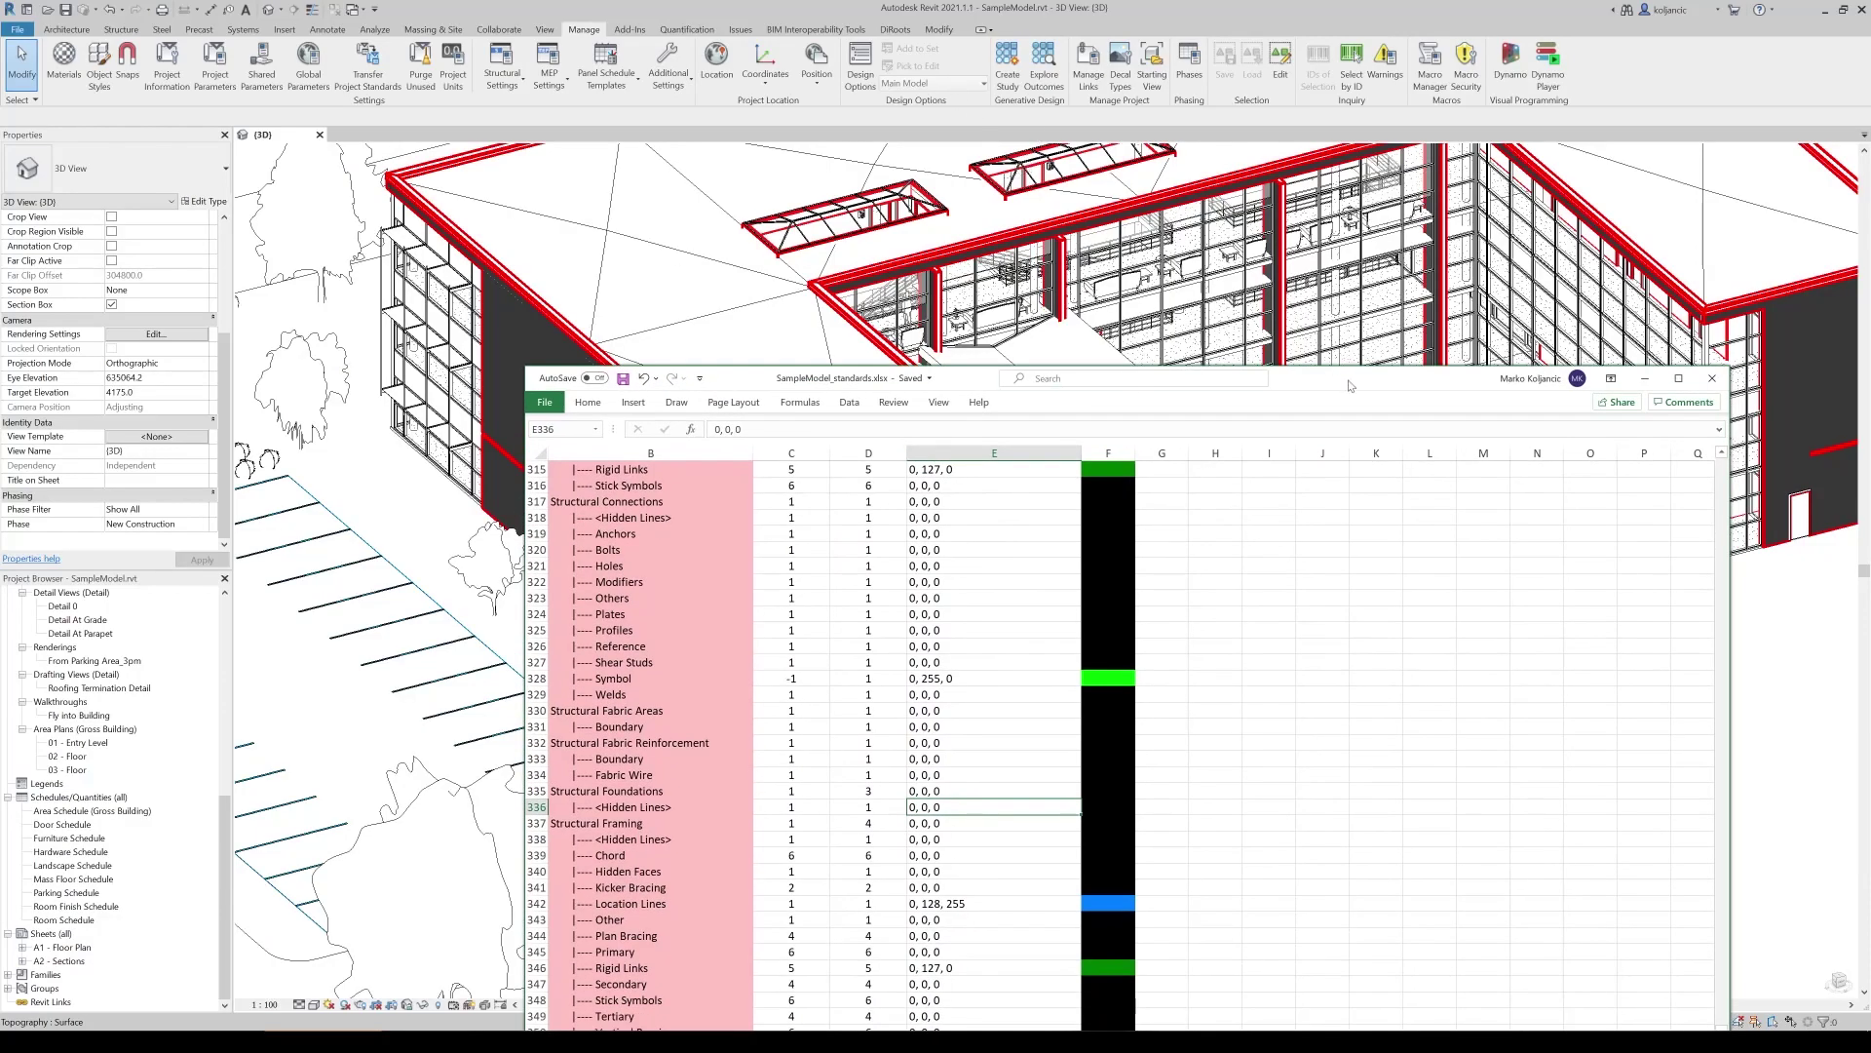
drag(1345, 382, 1129, 63)
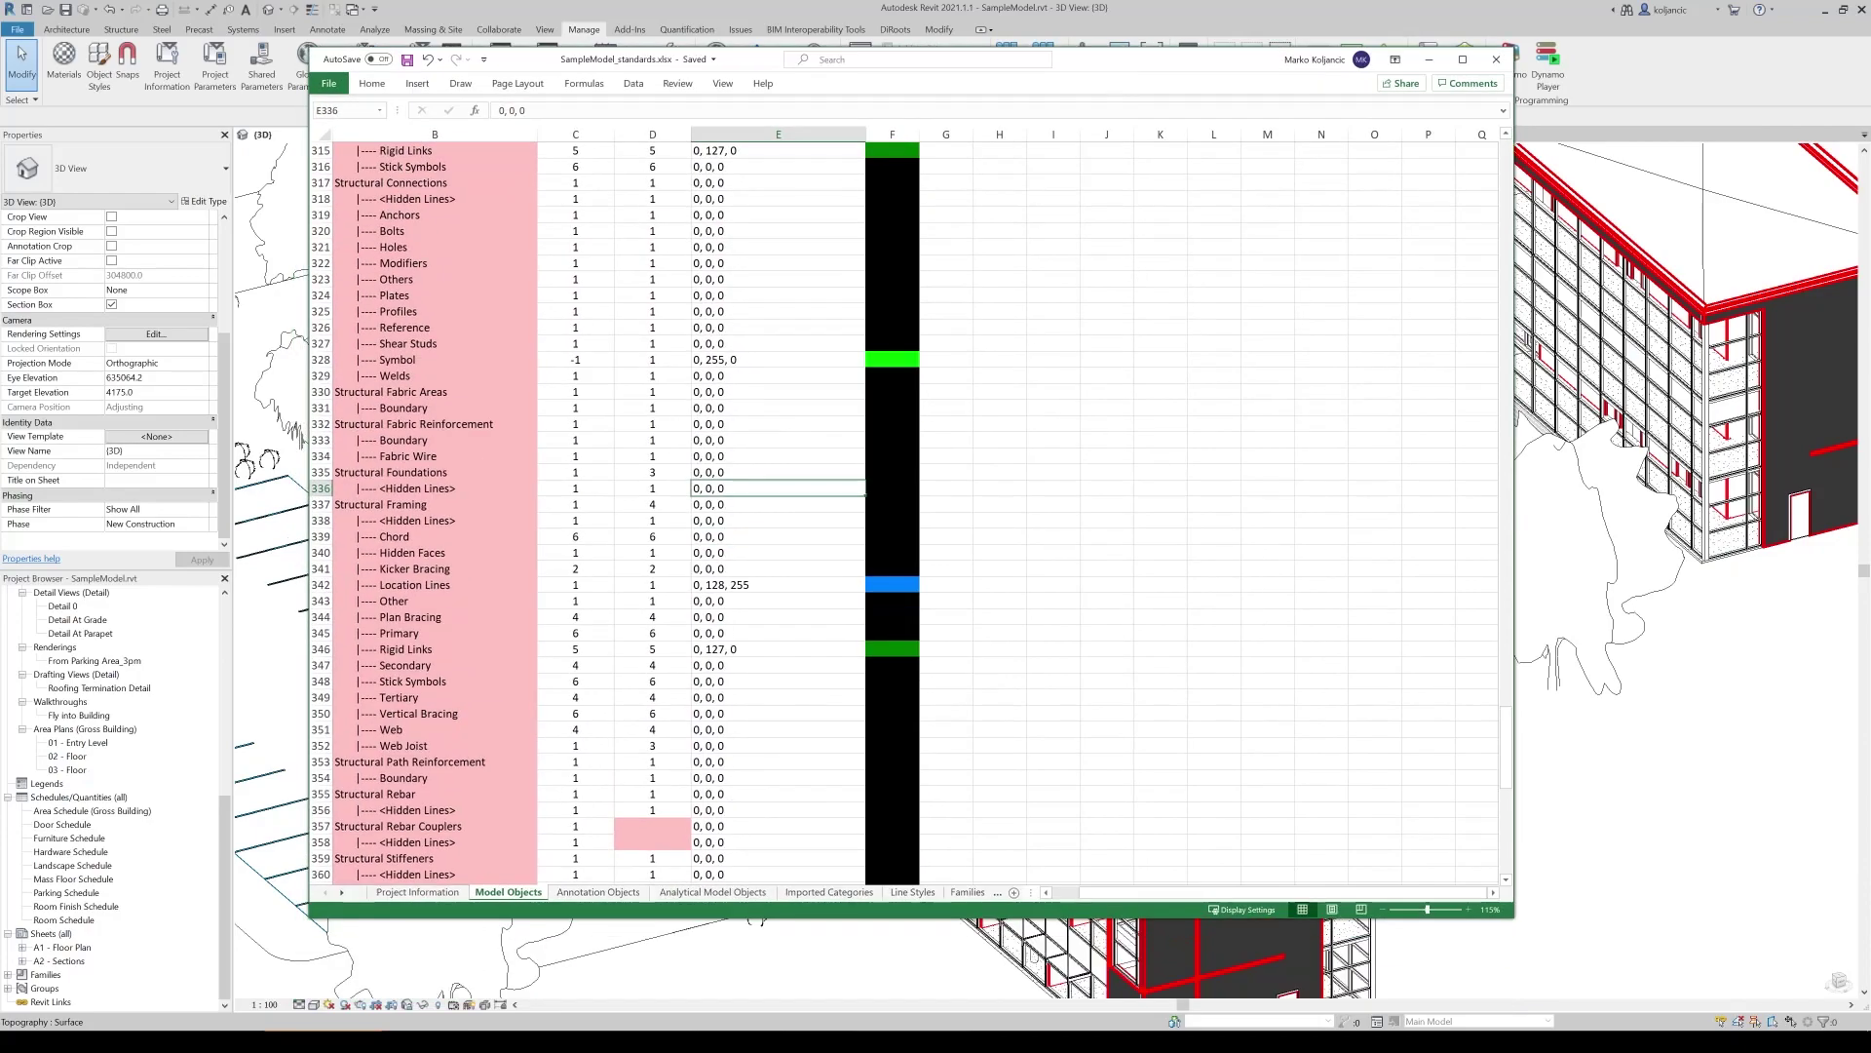